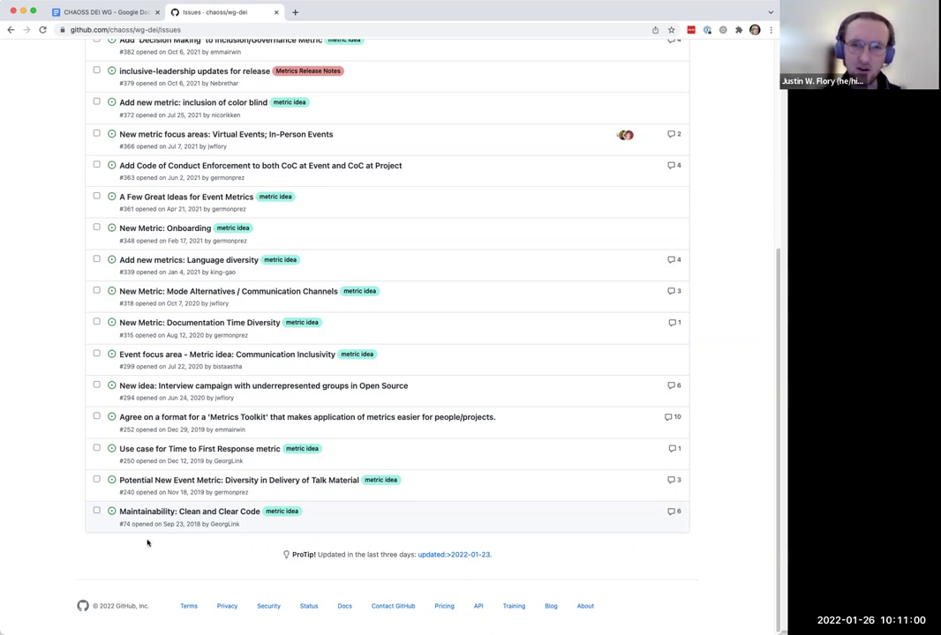
# Step: Scroll the chaoss/wg-dei open issues to the oldest entries, ending at #74 'Maintainability: Clean and Clear Code'
pyautogui.scroll(1, 147, 542)
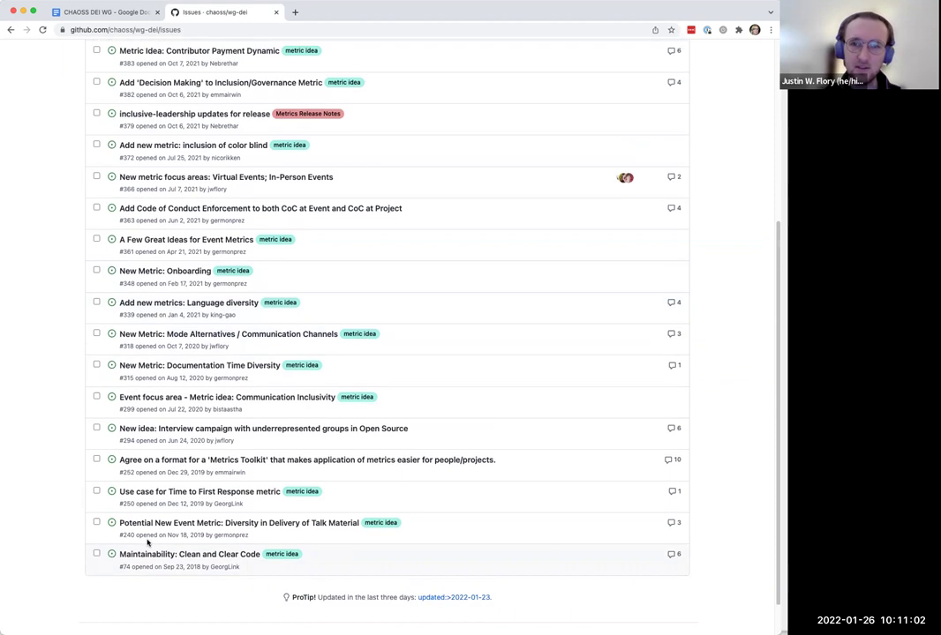
# Step: From the CHAOSS DEI WG meeting minutes, open the Metrics tracking sheet link in a new tab
pyautogui.click(98, 12)
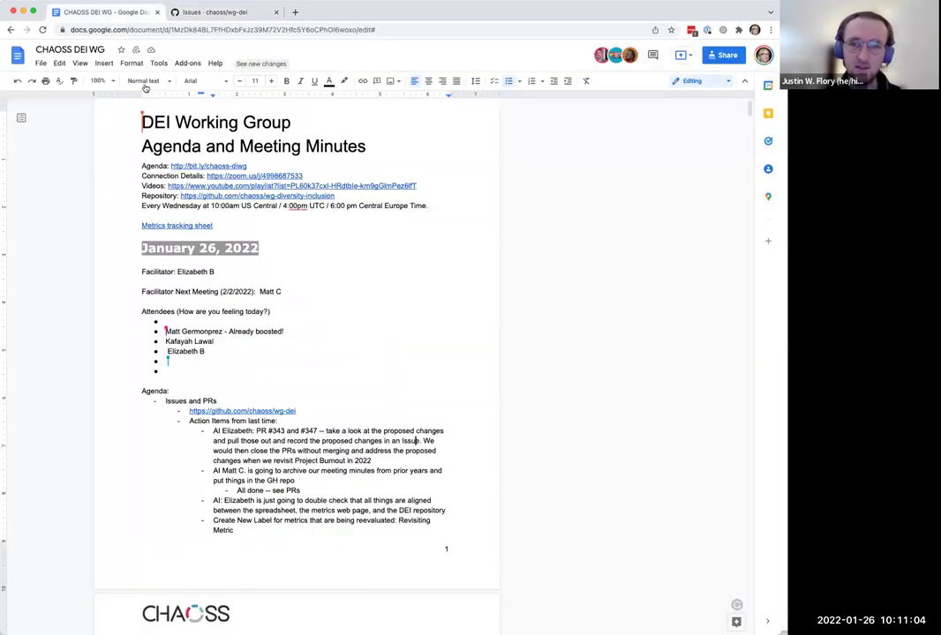
pyautogui.click(183, 225)
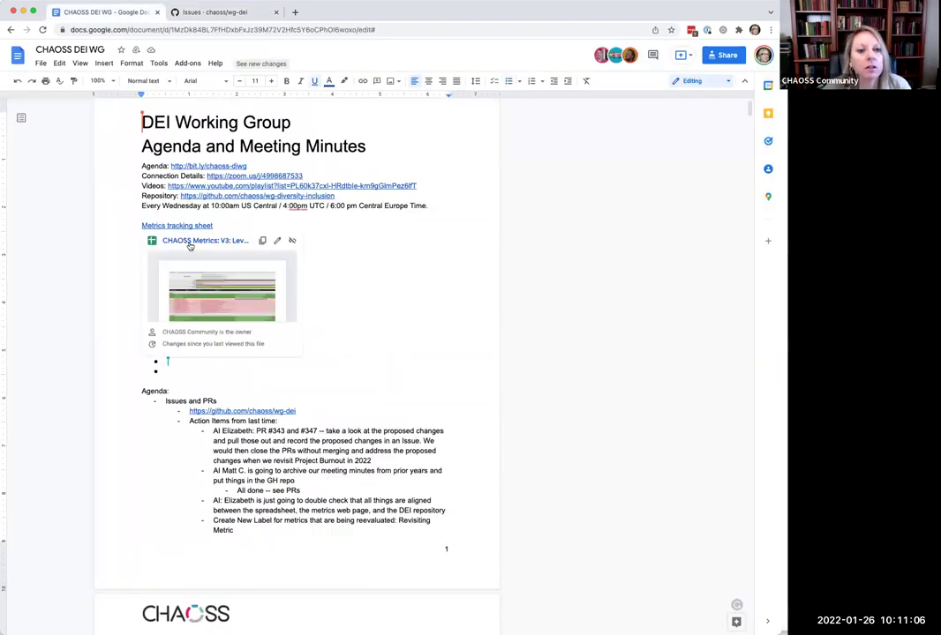
pyautogui.click(193, 256)
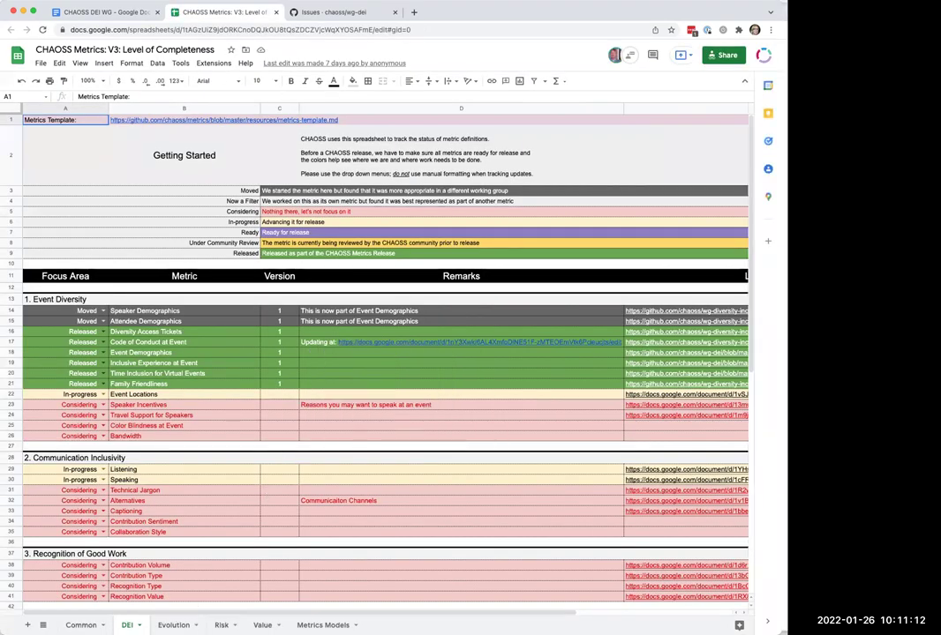
# Step: Scroll through the DEI sheet's metric statuses by focus area
pyautogui.scroll(-3, 250, 505)
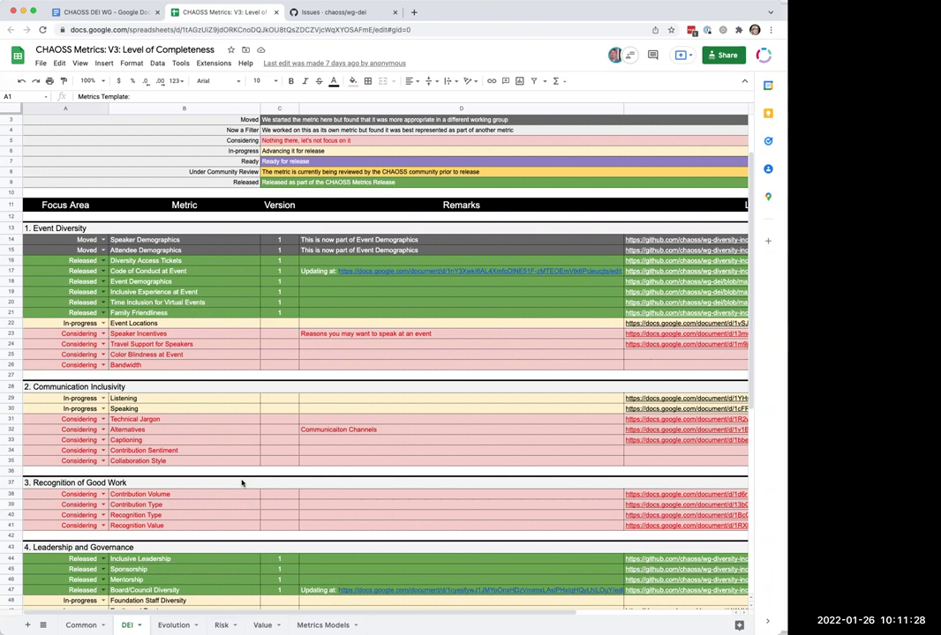
pyautogui.scroll(-3, 242, 483)
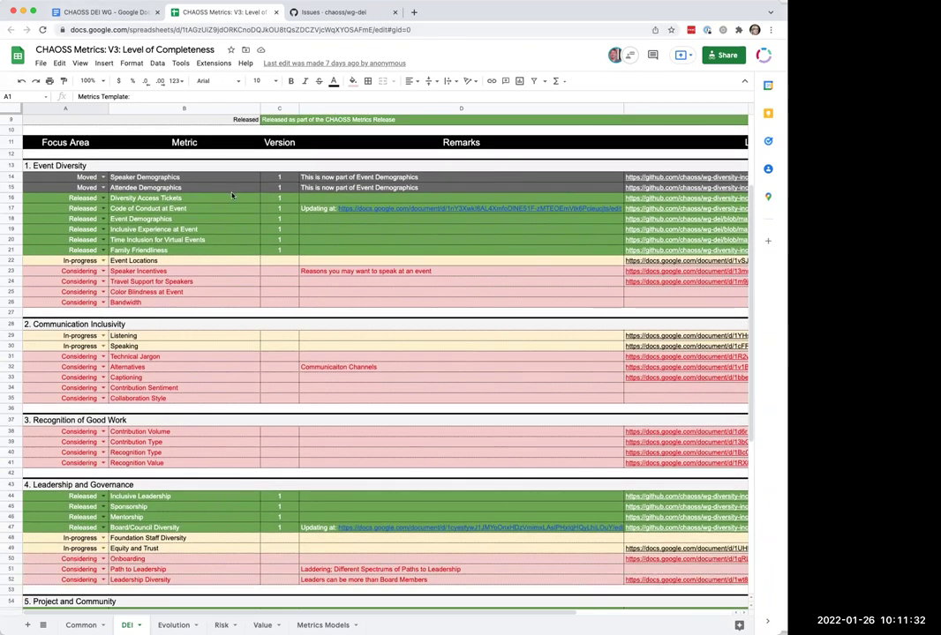
pyautogui.scroll(-6, 194, 413)
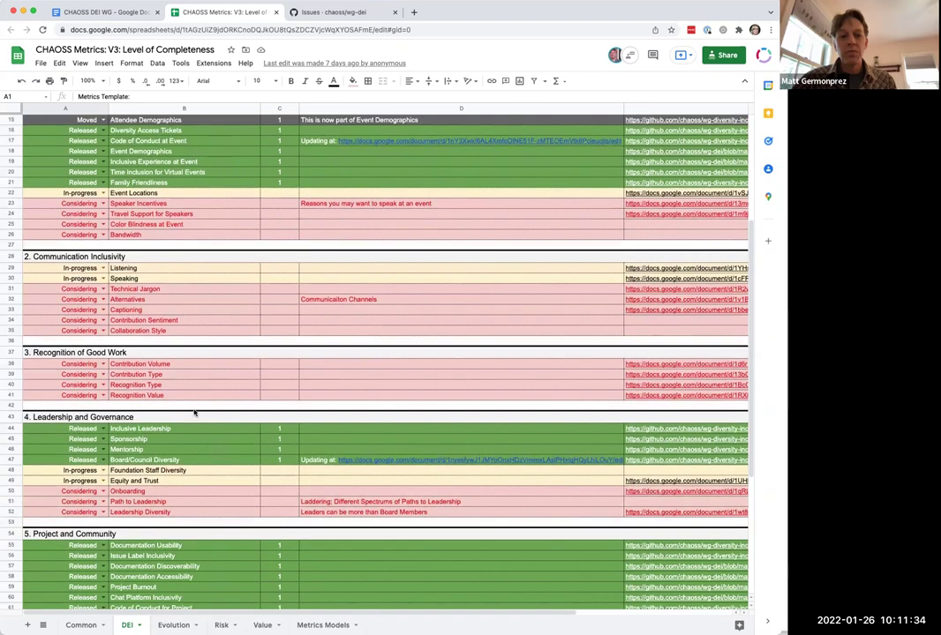
pyautogui.scroll(-1, 194, 412)
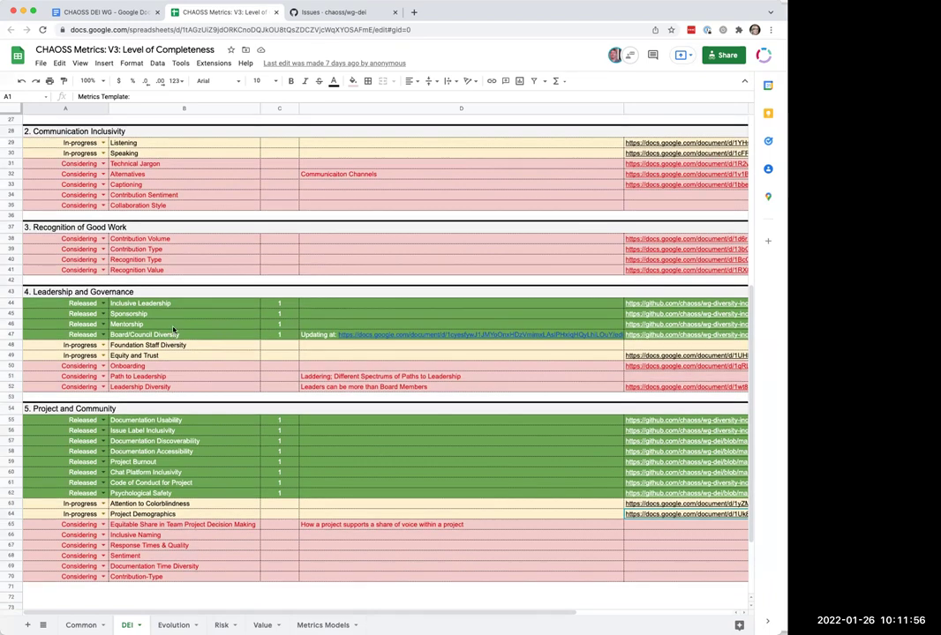
pyautogui.scroll(8, 173, 329)
pyautogui.scroll(2, 174, 330)
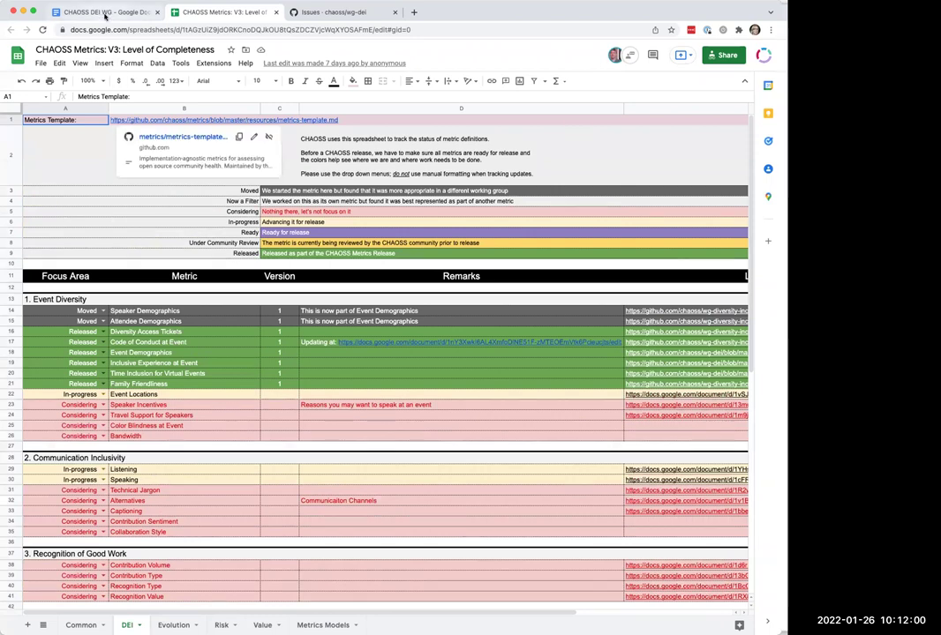
# Step: Glance back at the meeting minutes and the sheet, then return to the wg-dei GitHub issues list
pyautogui.click(104, 14)
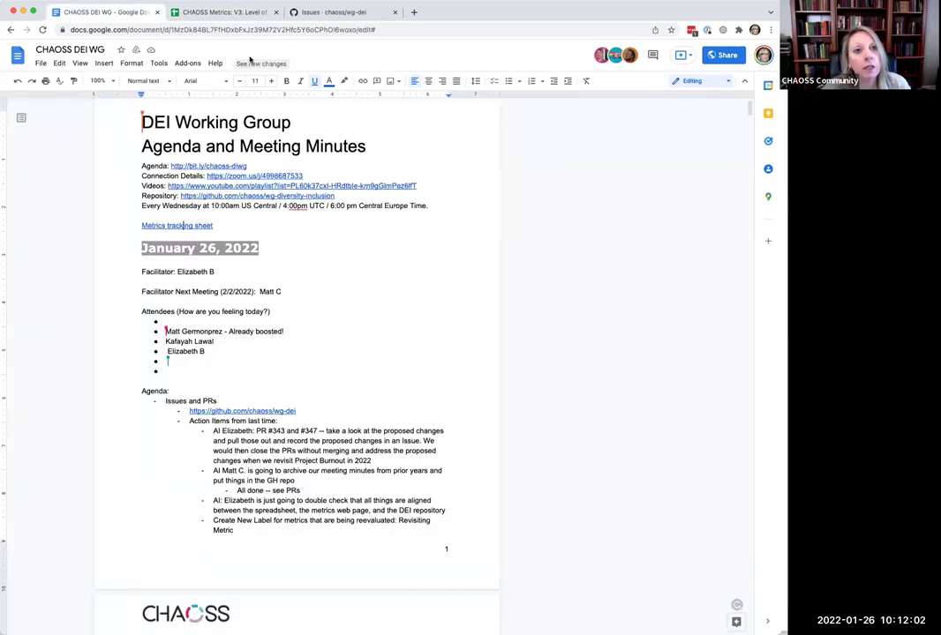
pyautogui.click(194, 12)
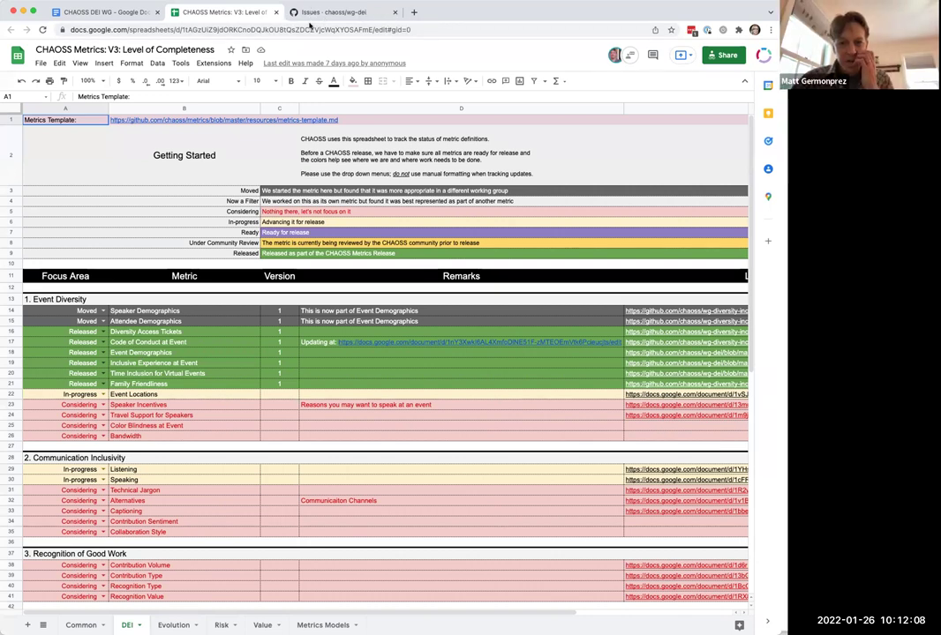
pyautogui.click(327, 12)
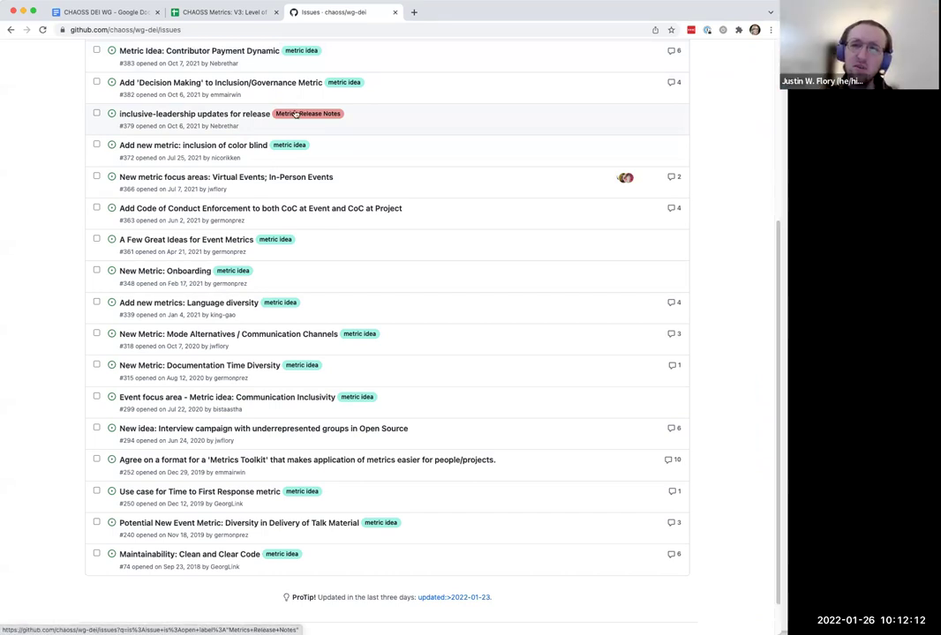
pyautogui.moveTo(304, 210)
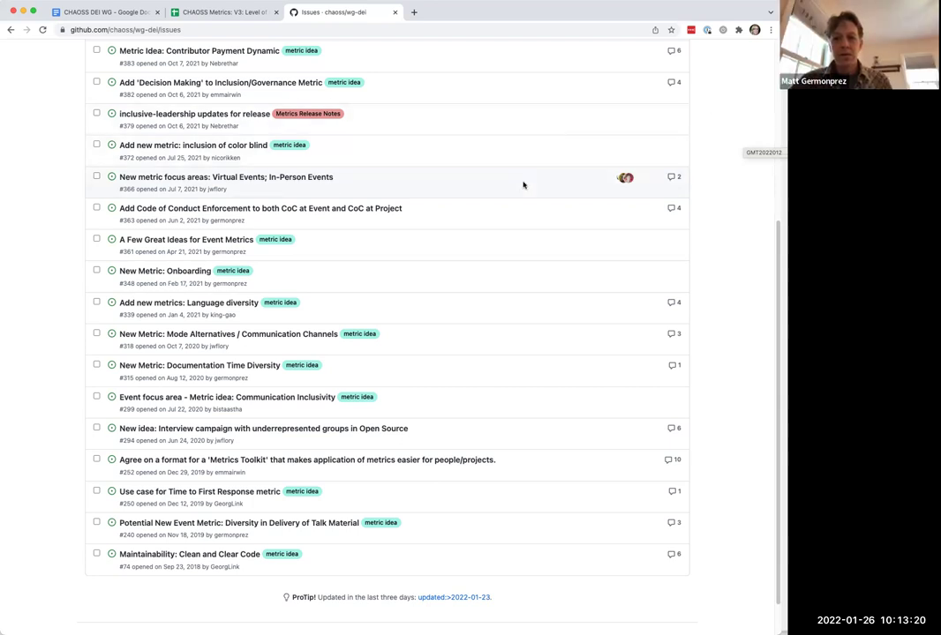
pyautogui.scroll(1, 523, 185)
pyautogui.scroll(6, 522, 184)
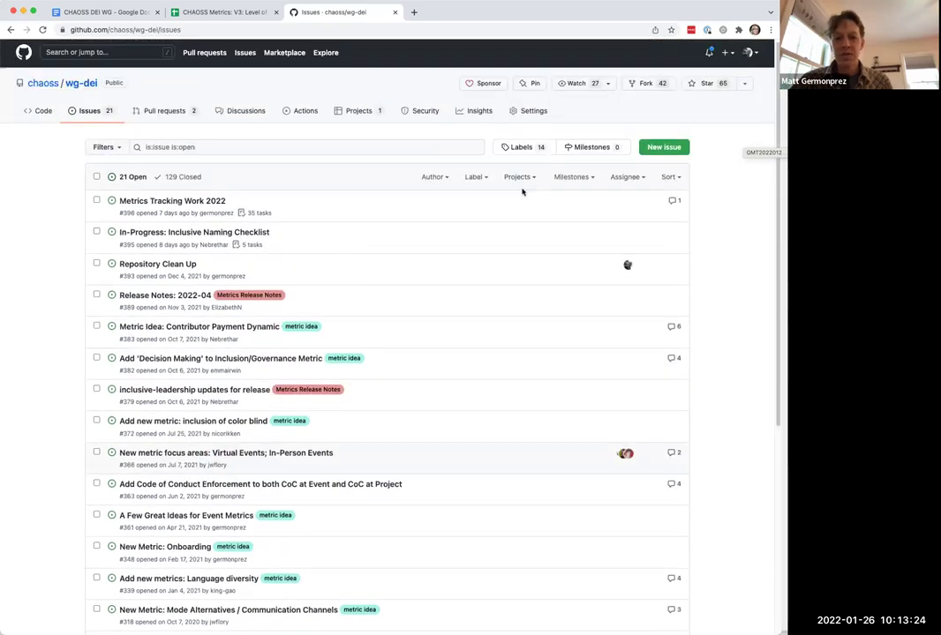
pyautogui.scroll(-1, 522, 194)
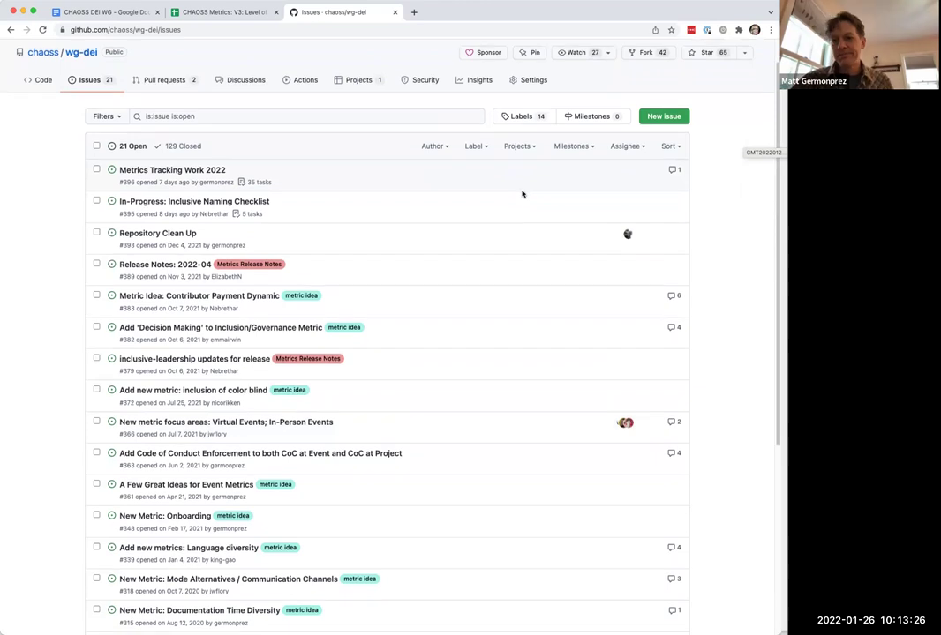
pyautogui.scroll(-1, 522, 194)
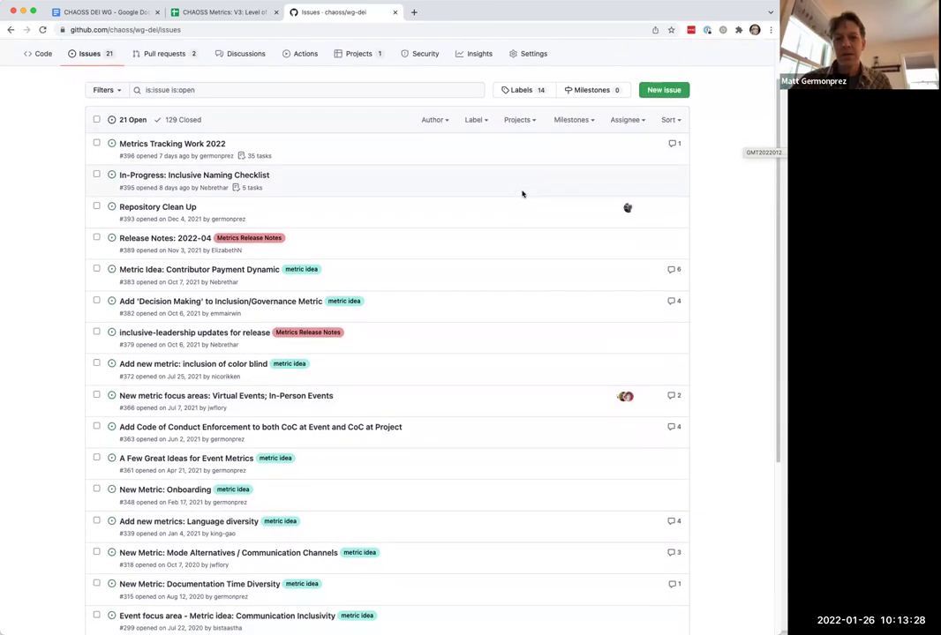
pyautogui.scroll(-1, 522, 194)
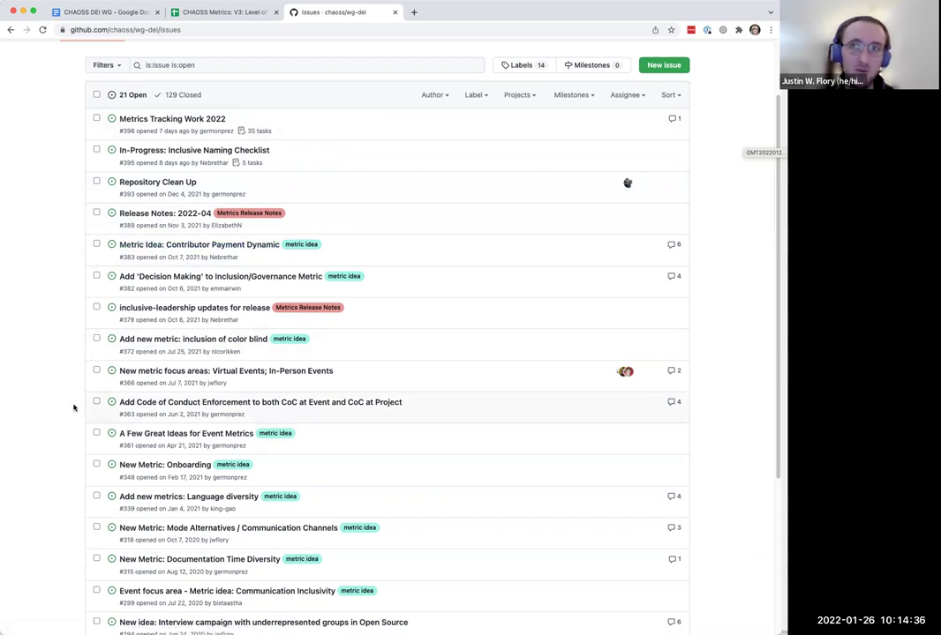
pyautogui.scroll(-2, 53, 396)
pyautogui.scroll(-5, 52, 396)
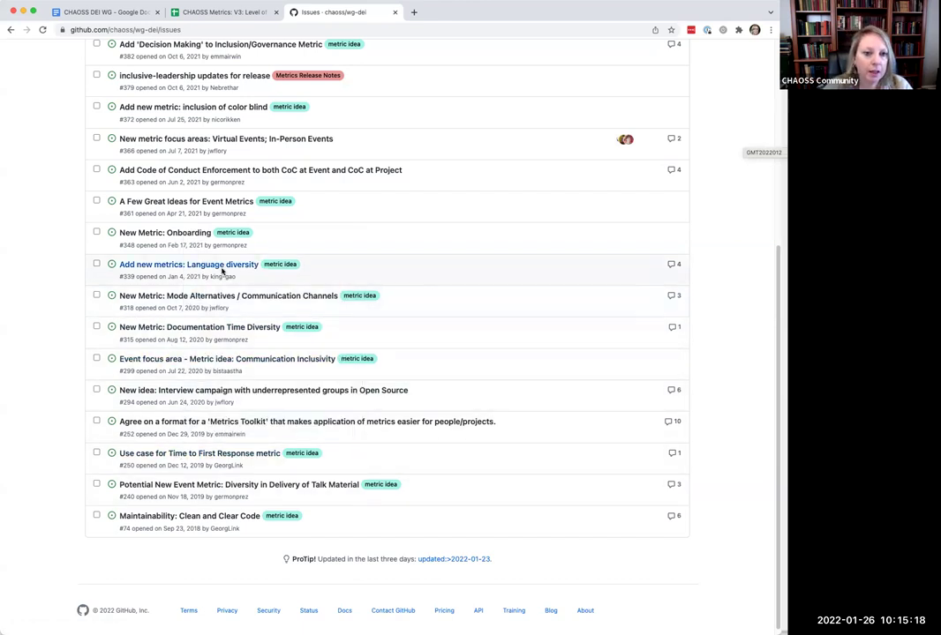
pyautogui.moveTo(225, 281)
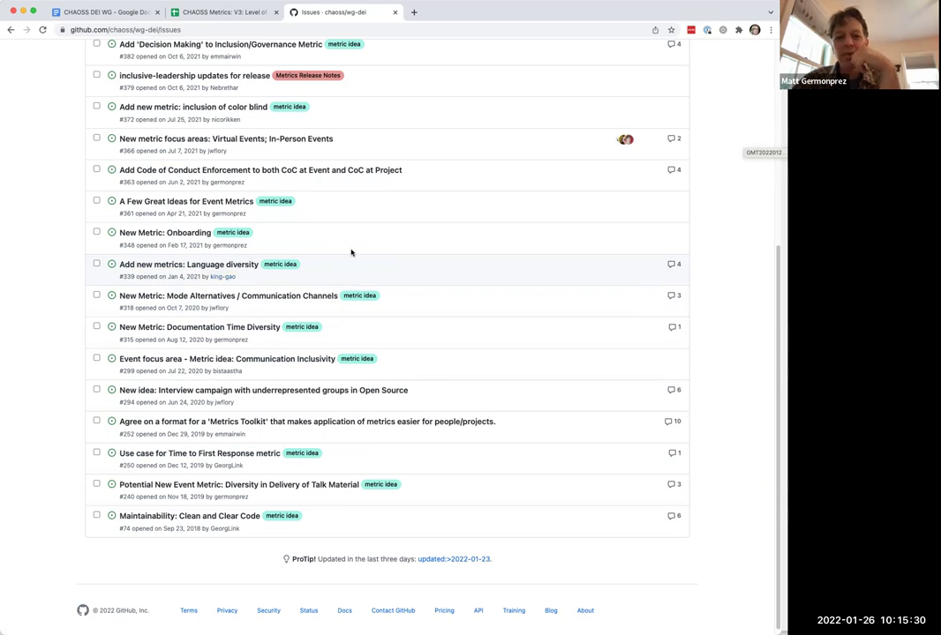
pyautogui.scroll(5, 351, 253)
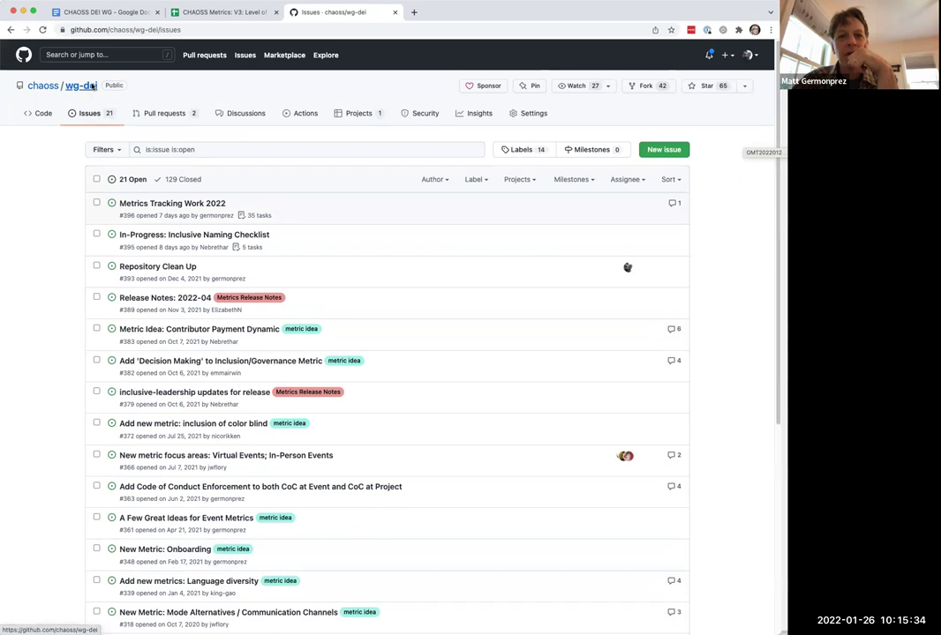
# Step: Go from the wg-dei code page to its Projects tab, showing the Projects (Beta) welcome
pyautogui.click(81, 85)
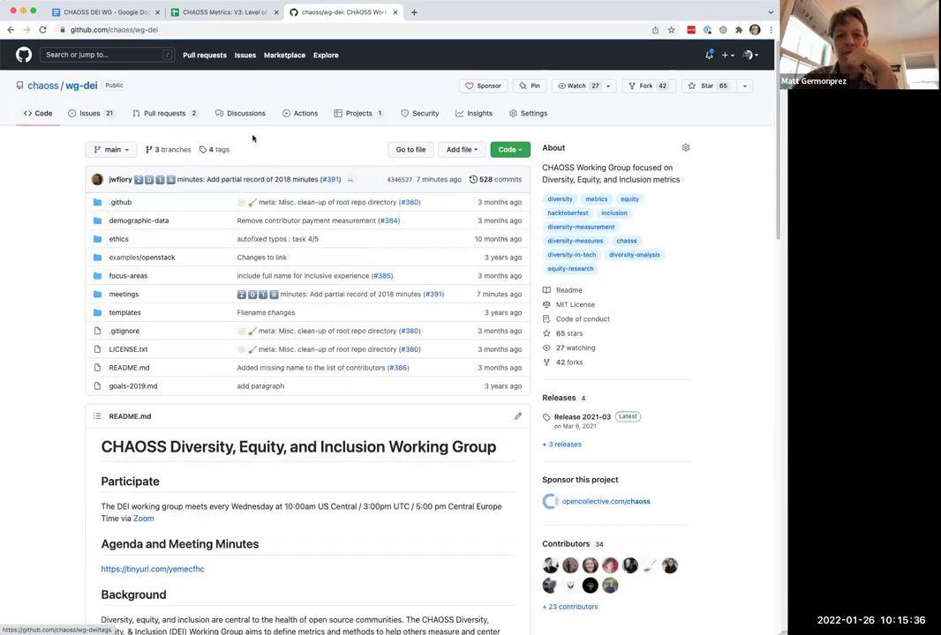
pyautogui.click(46, 118)
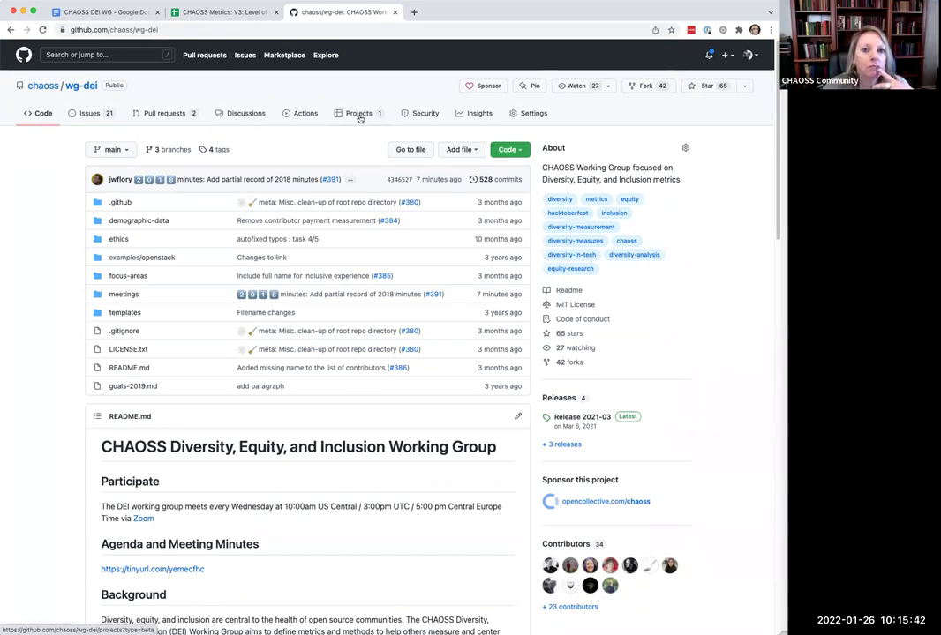
pyautogui.click(360, 116)
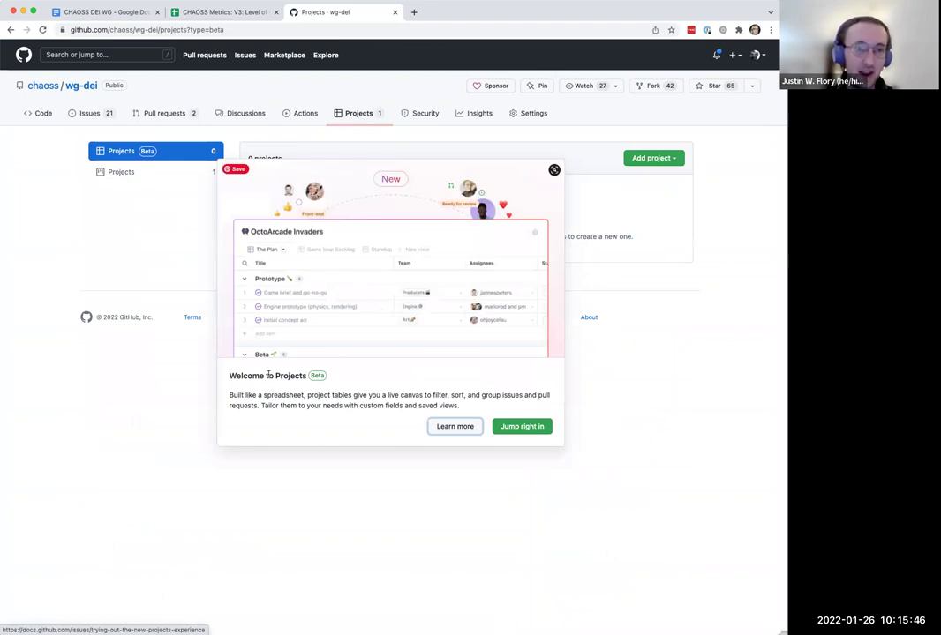
# Step: Close the Projects beta welcome with 'Jump right in' and list the classic D&I Issues project
pyautogui.click(512, 428)
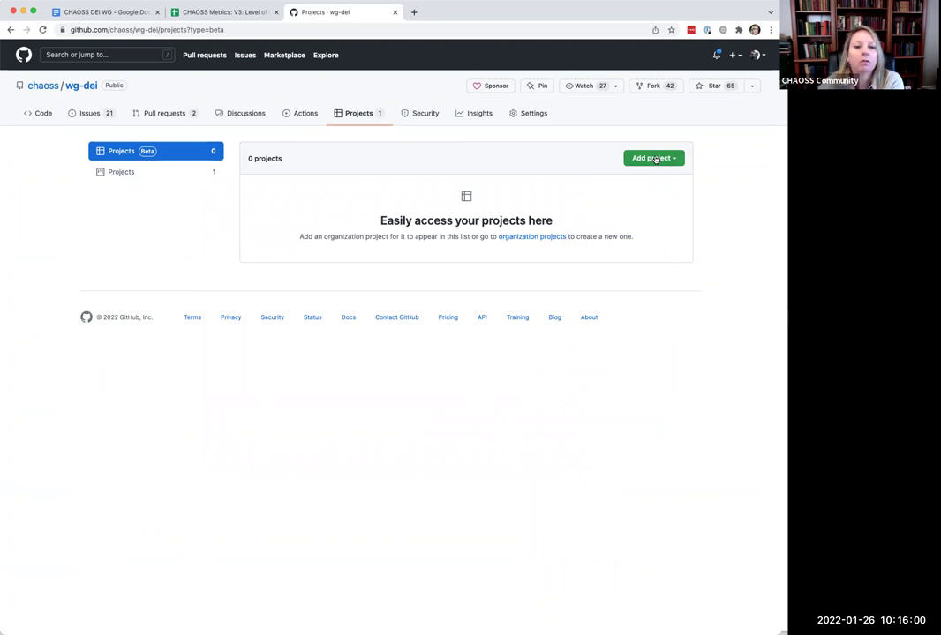
pyautogui.click(137, 173)
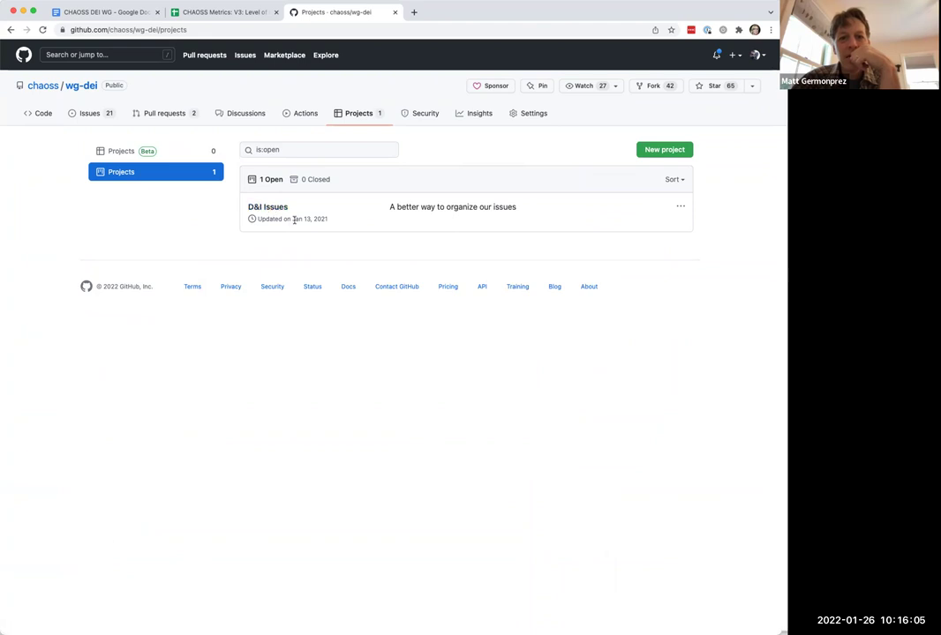
# Step: Open the D&I Issues board, then go back and switch to the Projects (Beta) view
pyautogui.click(252, 207)
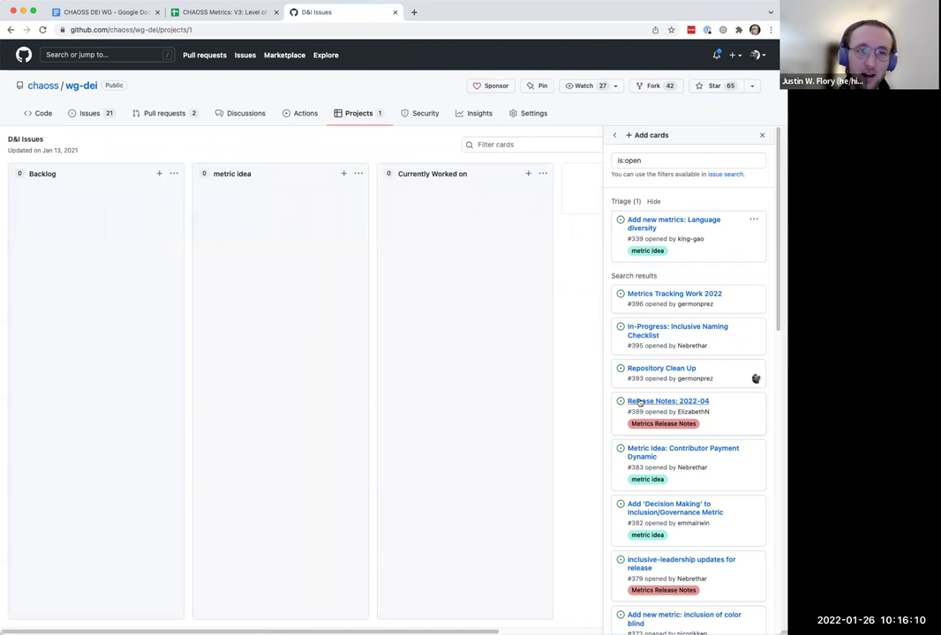
pyautogui.click(761, 136)
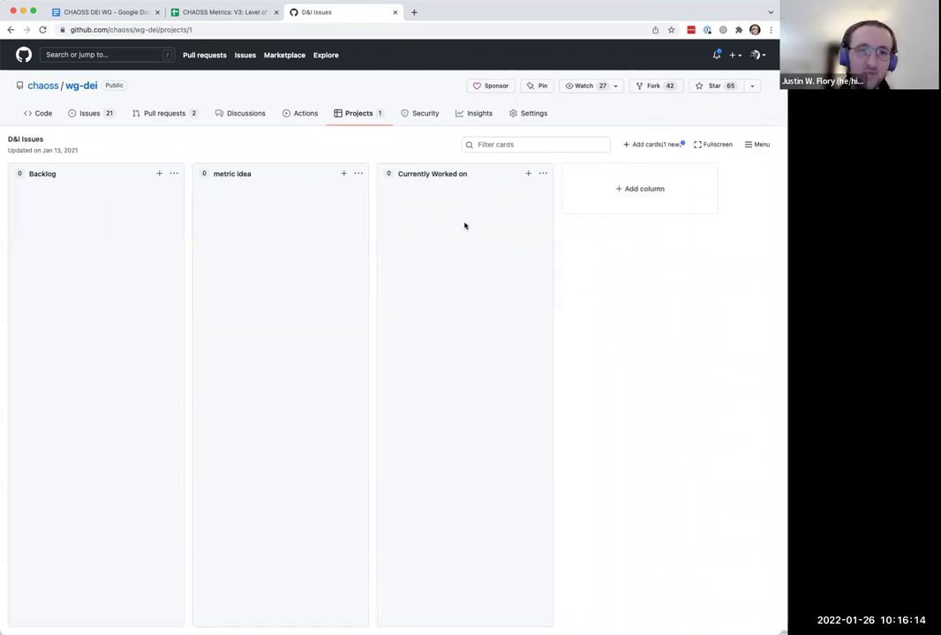
pyautogui.click(11, 28)
pyautogui.click(121, 151)
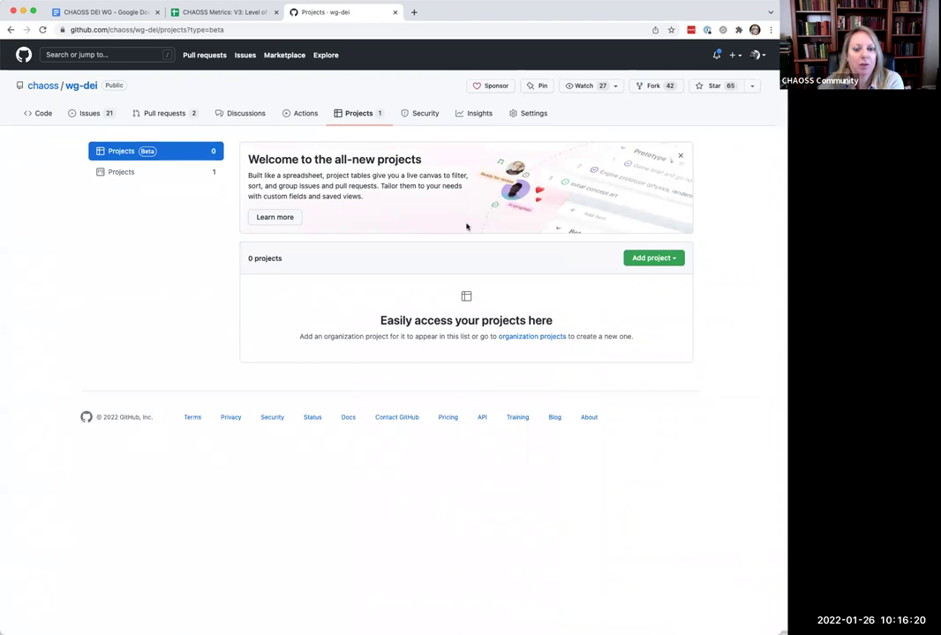
# Step: Peek at the chaoss organization's projects via Add project, then reopen the classic D&I Issues board
pyautogui.click(642, 259)
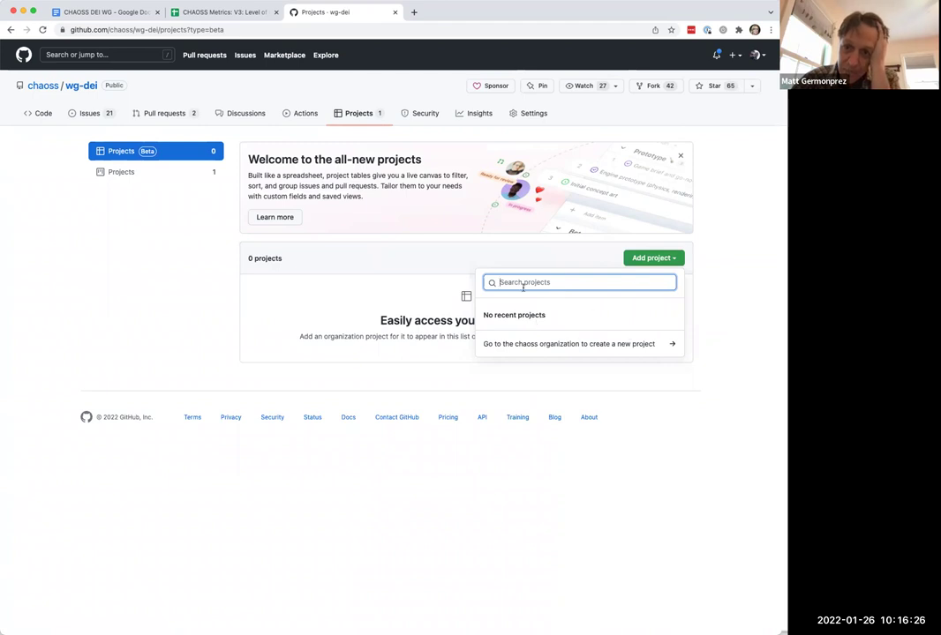
pyautogui.click(547, 348)
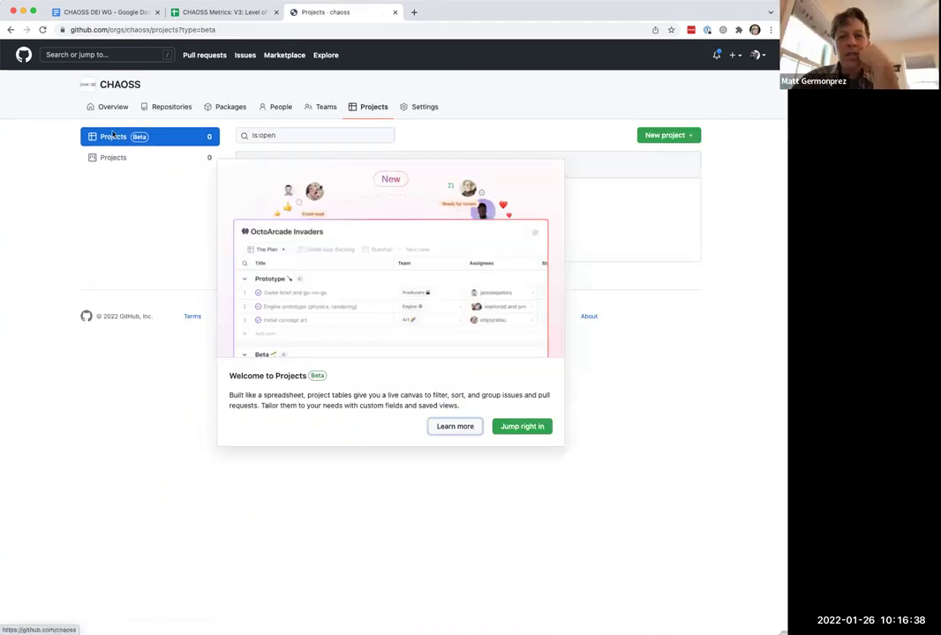
pyautogui.click(11, 30)
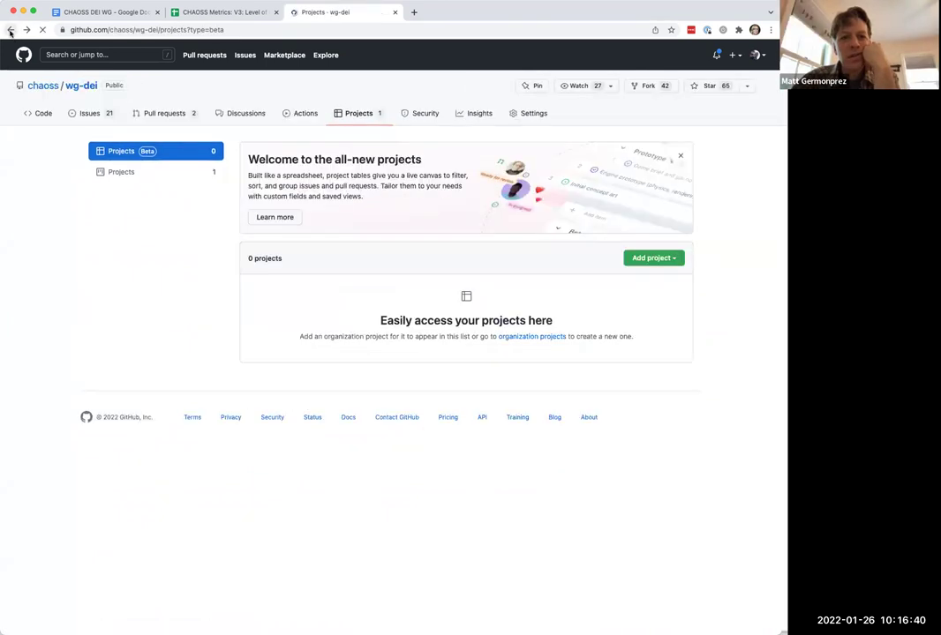
pyautogui.click(115, 173)
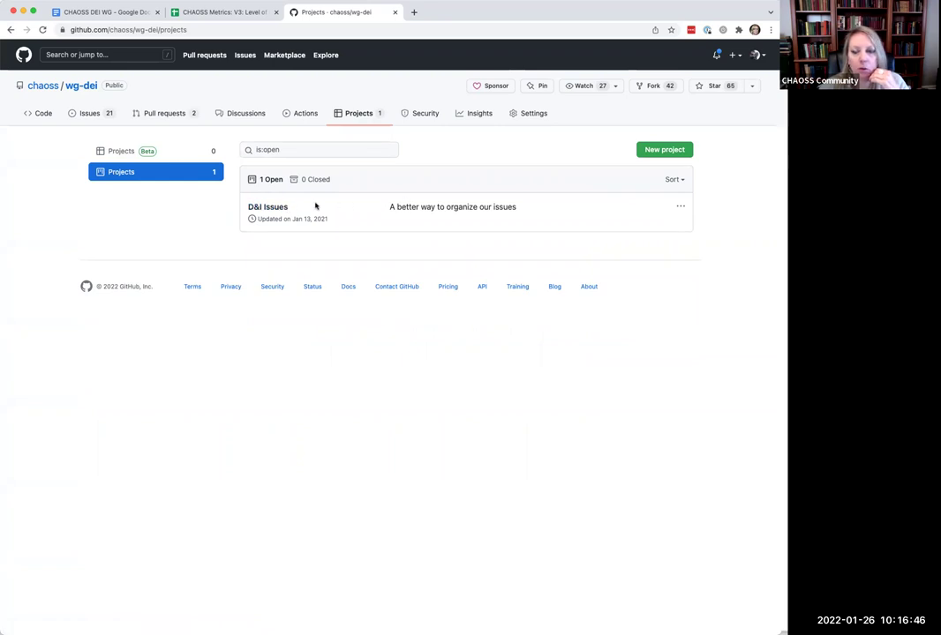
pyautogui.click(277, 207)
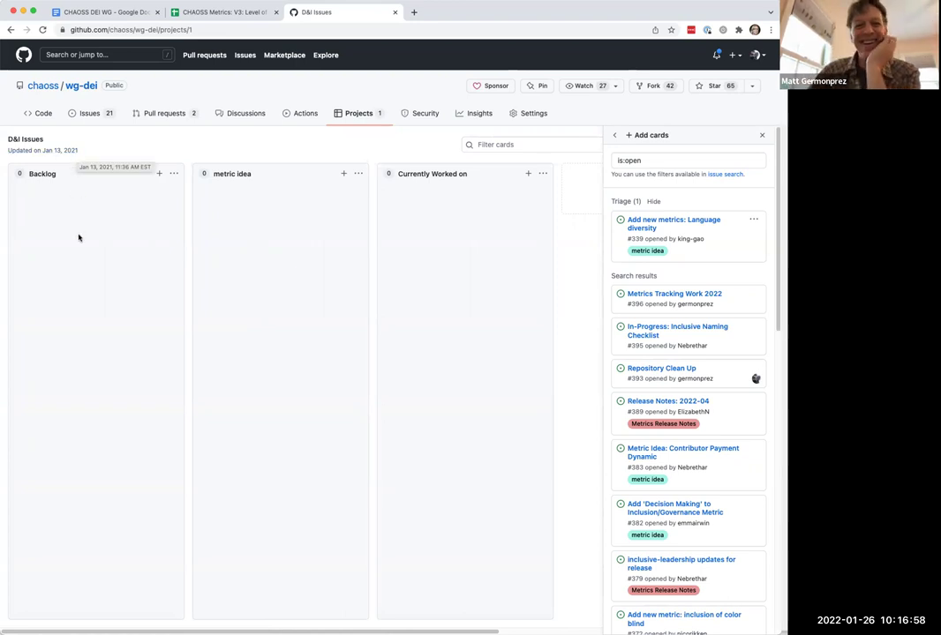
# Step: Drag issue #339 'Add new metrics: Language diversity' from Add cards into the metric idea column
pyautogui.click(159, 174)
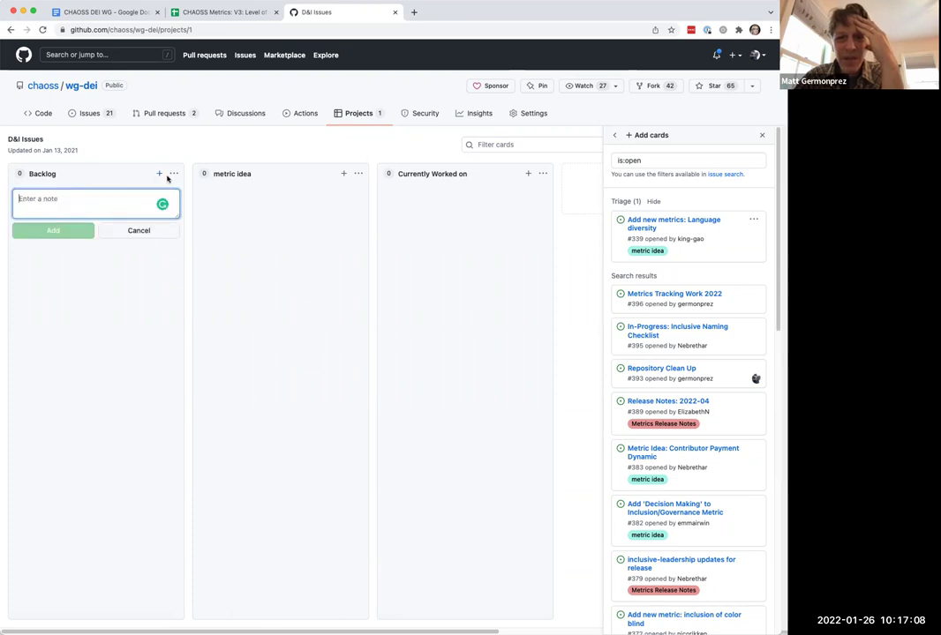
pyautogui.click(141, 173)
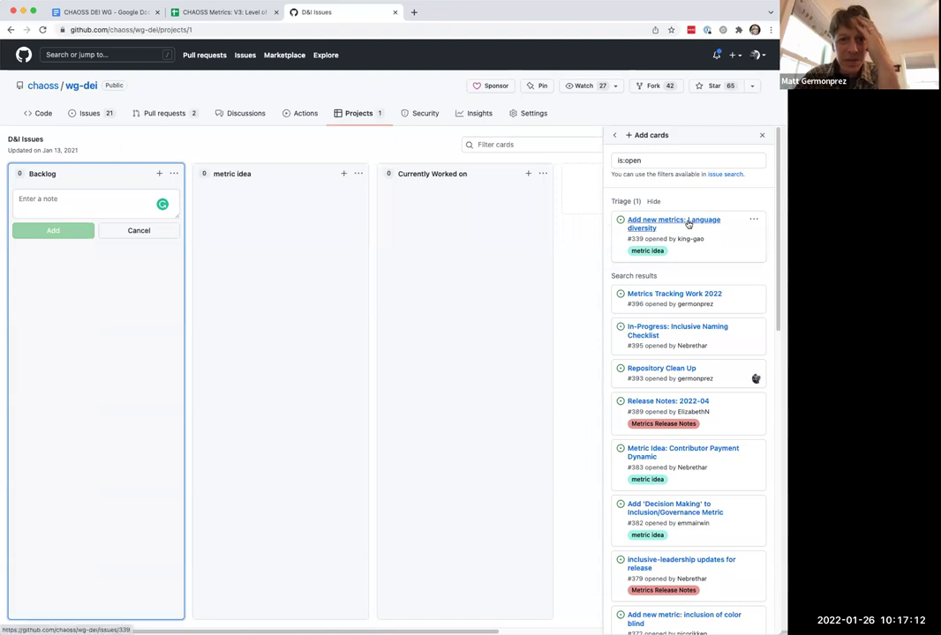
pyautogui.moveTo(686, 220); pyautogui.dragTo(308, 239)
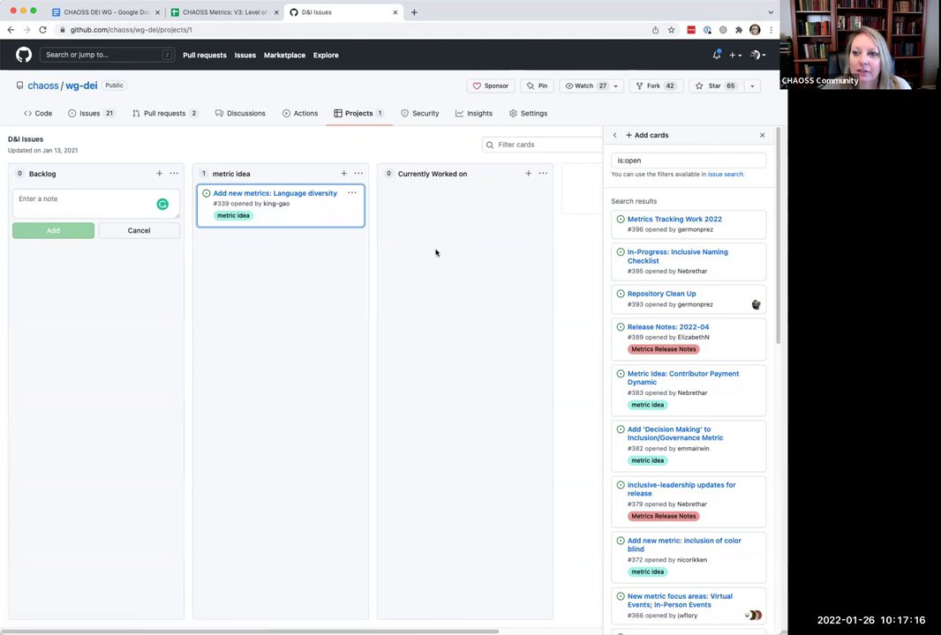
pyautogui.click(678, 265)
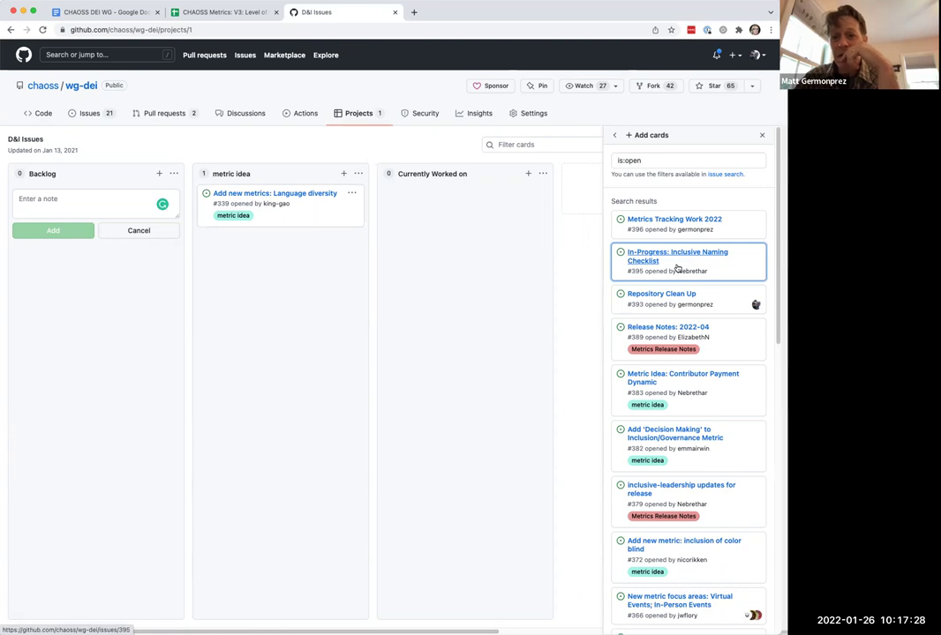
pyautogui.scroll(-10, 677, 267)
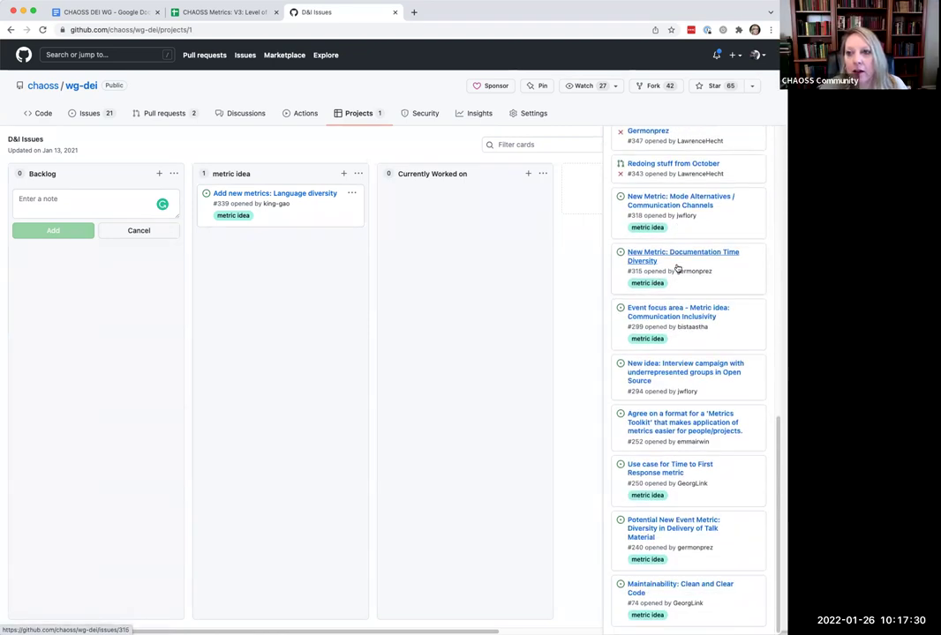
pyautogui.scroll(6, 678, 267)
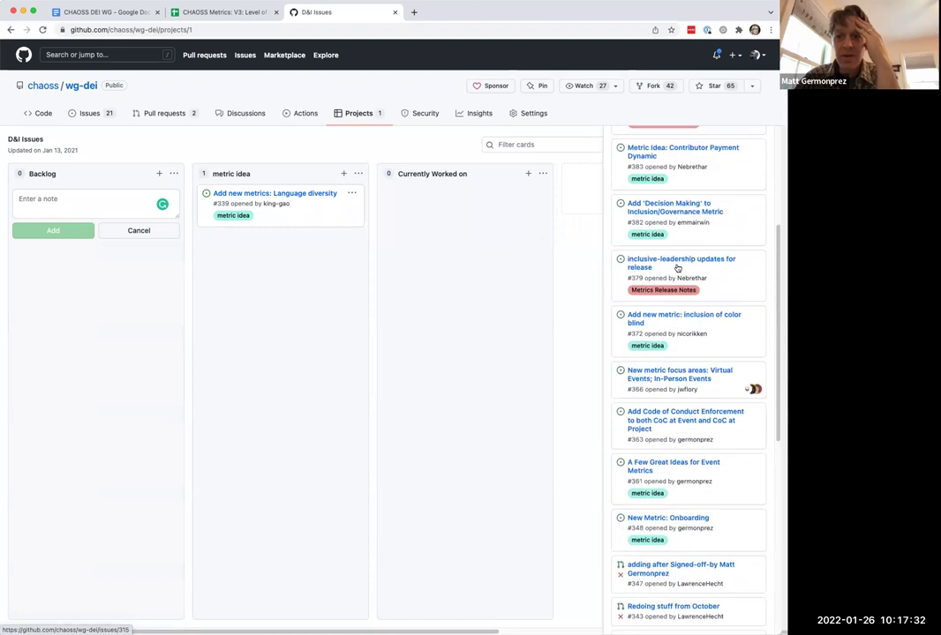
pyautogui.scroll(3, 678, 267)
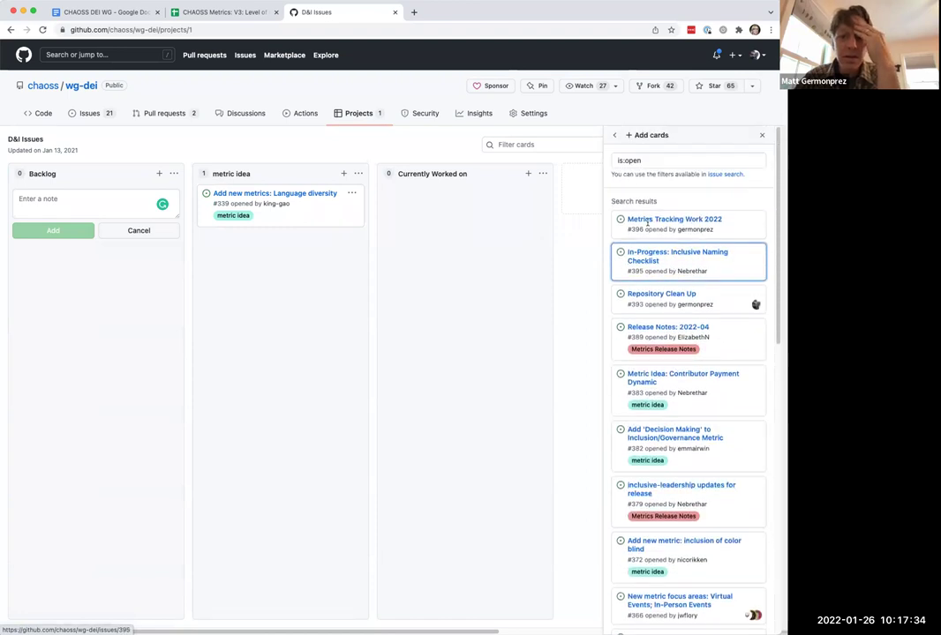
pyautogui.click(646, 163)
# Step: Filter Add cards to is:closed and drag pull request #392 into Currently Worked on
pyautogui.press('BackSpace')
pyautogui.press('BackSpace')
pyautogui.press('BackSpace')
pyautogui.press('BackSpace')
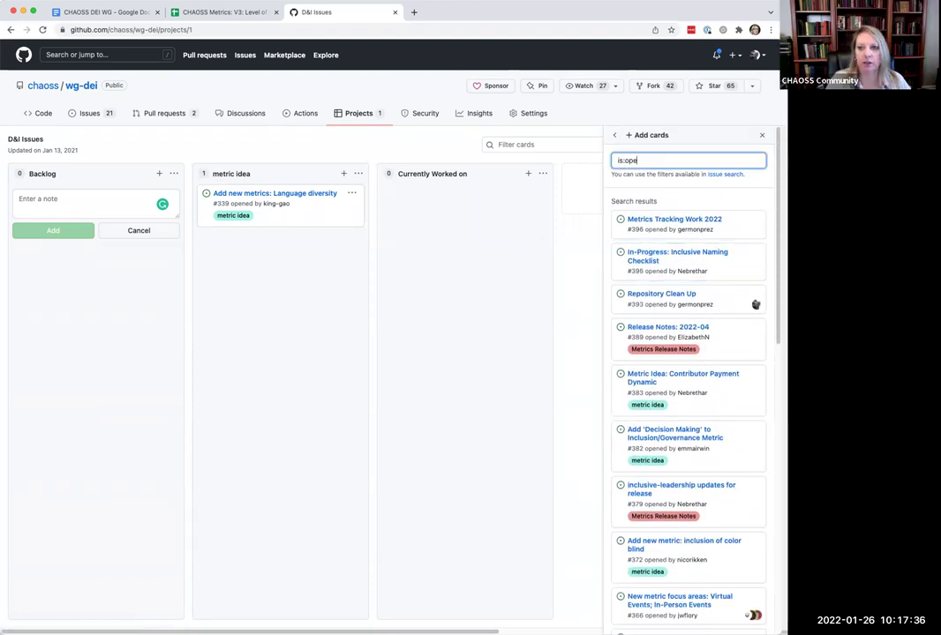
pyautogui.write('closed')
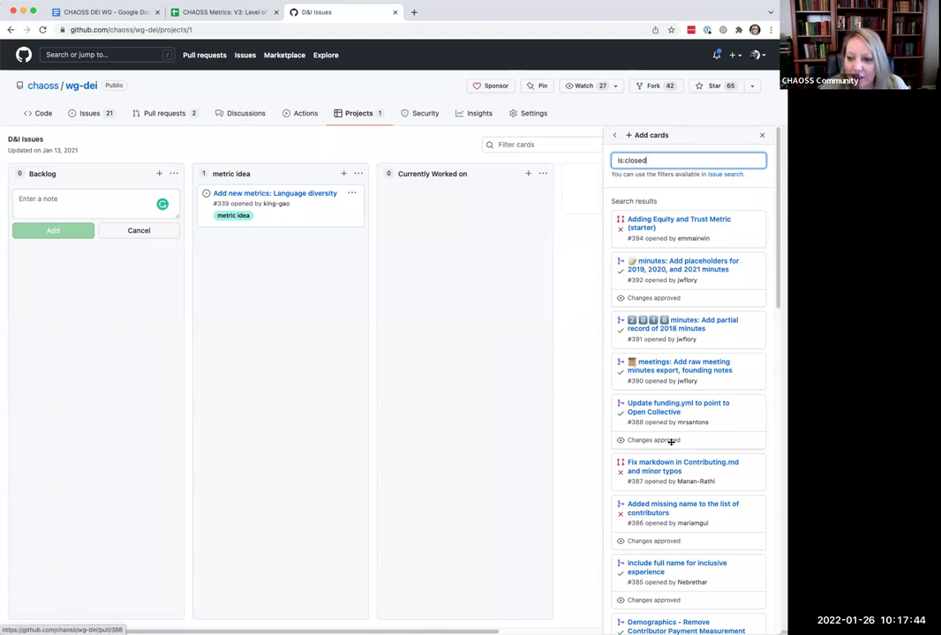
pyautogui.moveTo(676, 279); pyautogui.dragTo(85, 297)
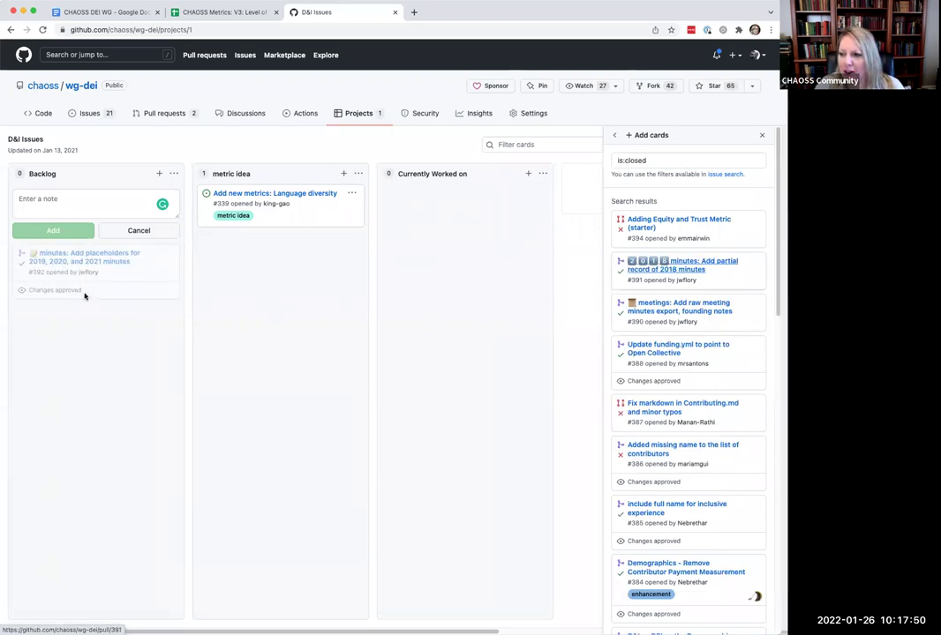
pyautogui.moveTo(84, 297); pyautogui.dragTo(463, 270)
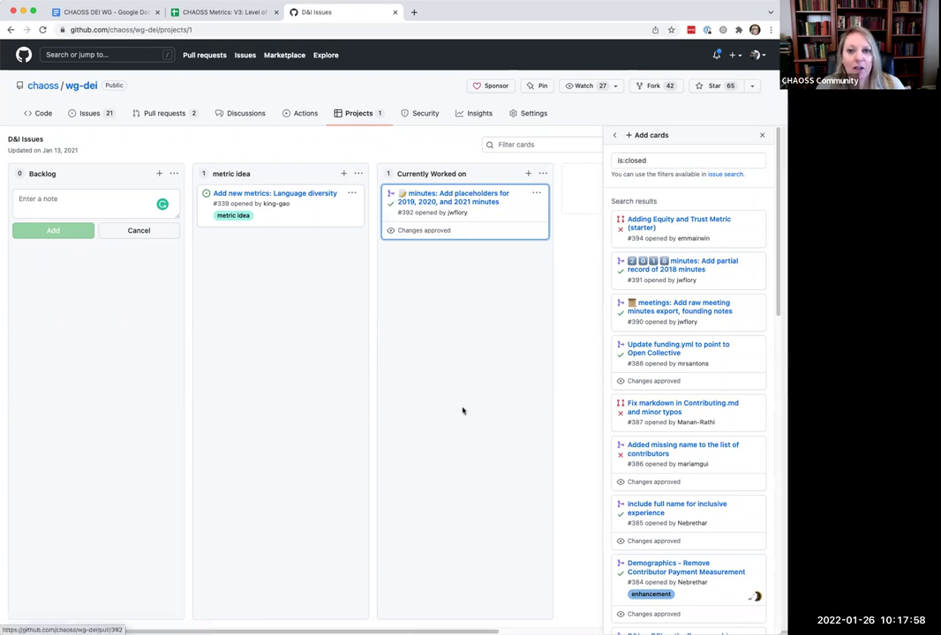
# Step: Start and cancel a note in Currently Worked on, then bring up that column's options menu
pyautogui.click(527, 173)
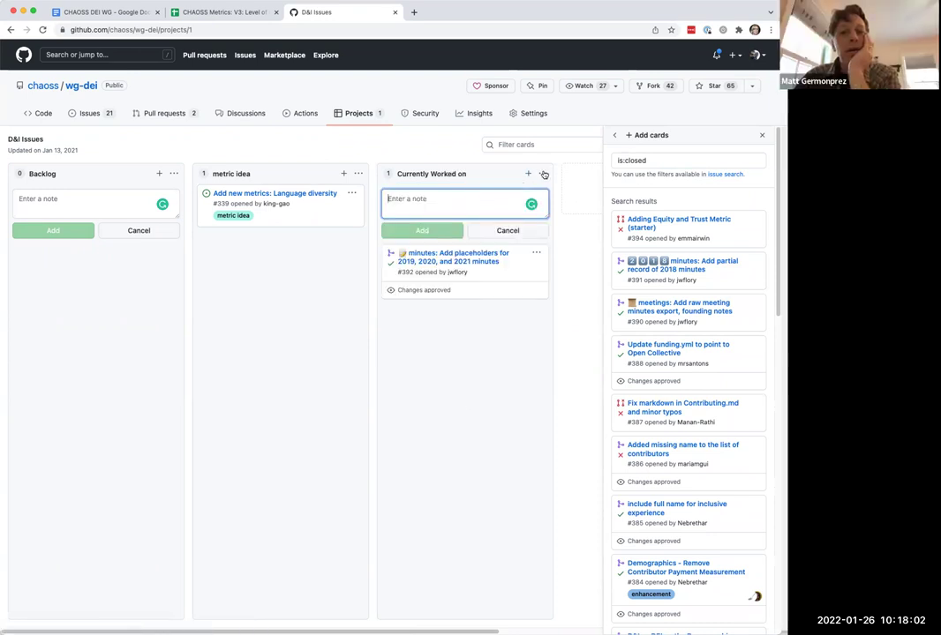
pyautogui.click(502, 229)
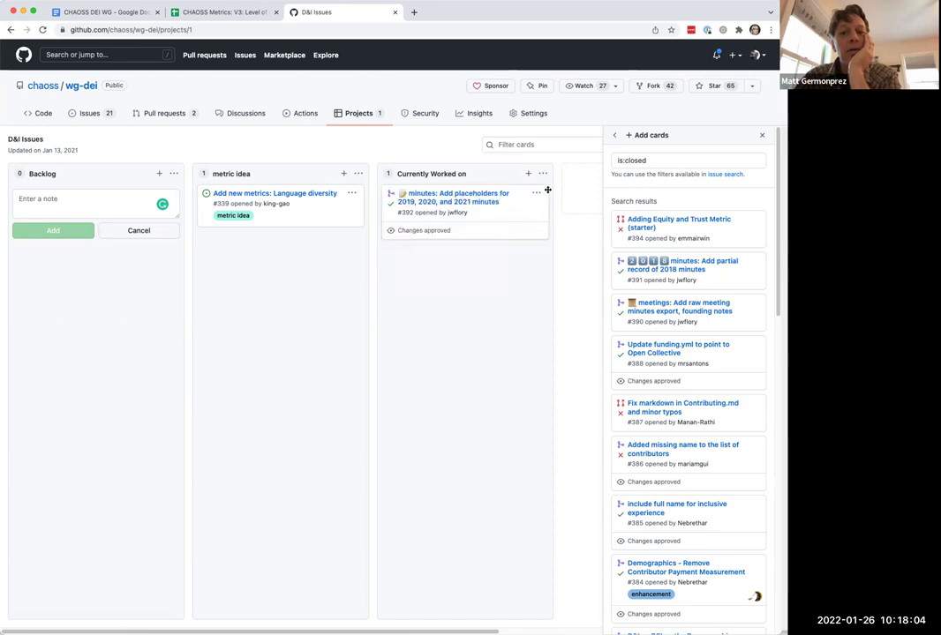
pyautogui.click(543, 175)
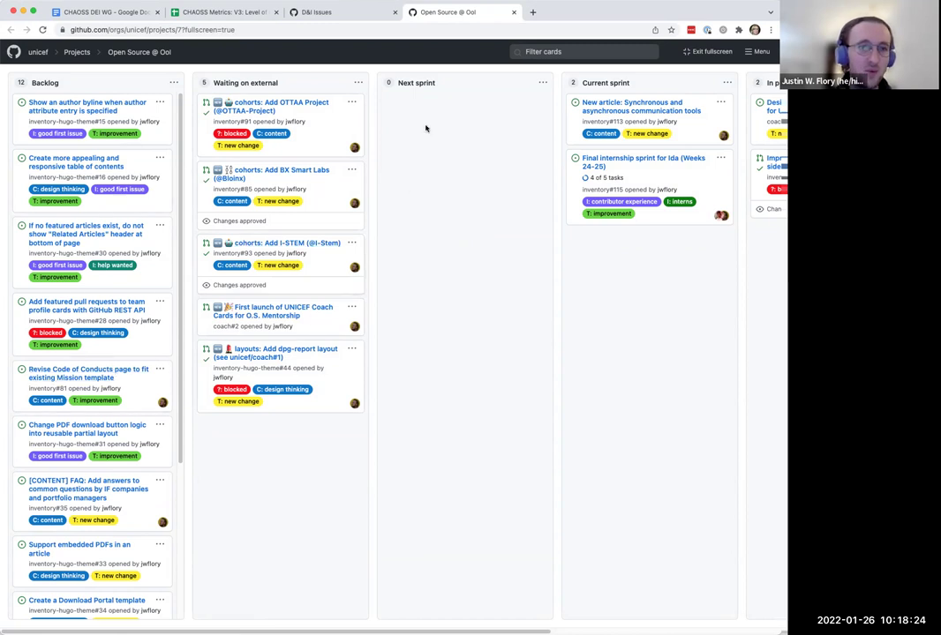
pyautogui.click(343, 13)
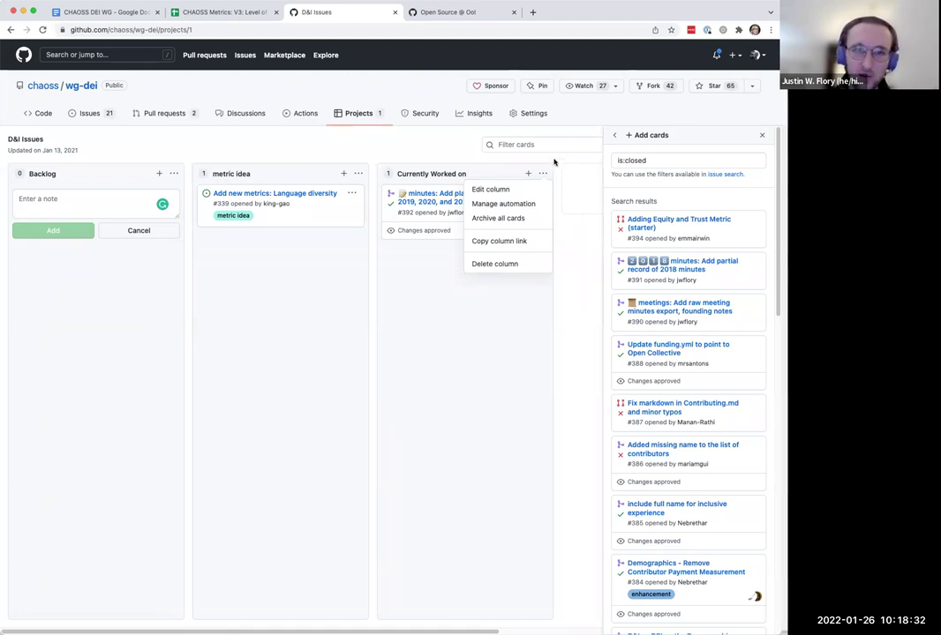
pyautogui.click(575, 360)
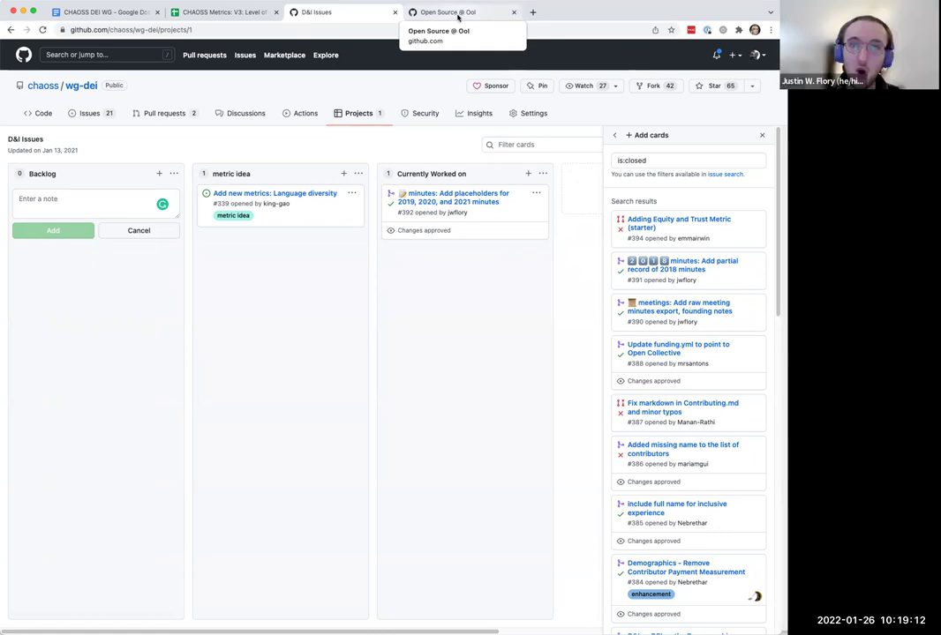
pyautogui.click(456, 12)
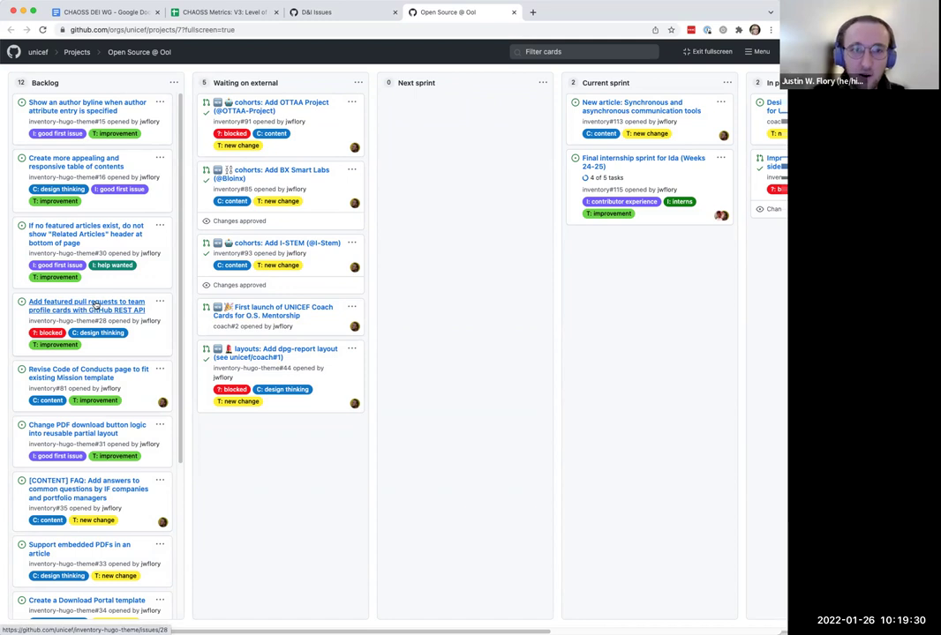
pyautogui.scroll(-5, 99, 425)
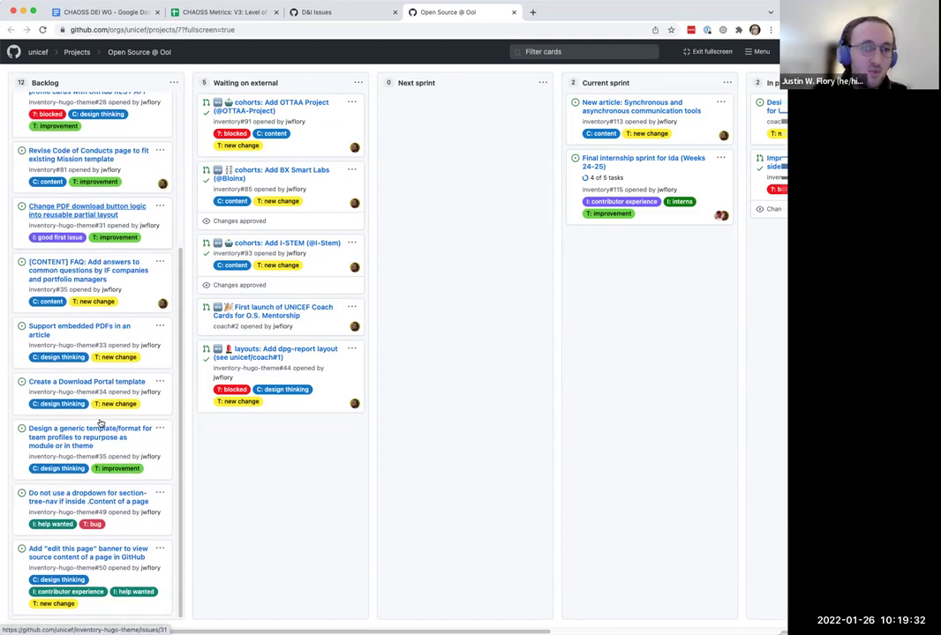
pyautogui.scroll(5, 100, 425)
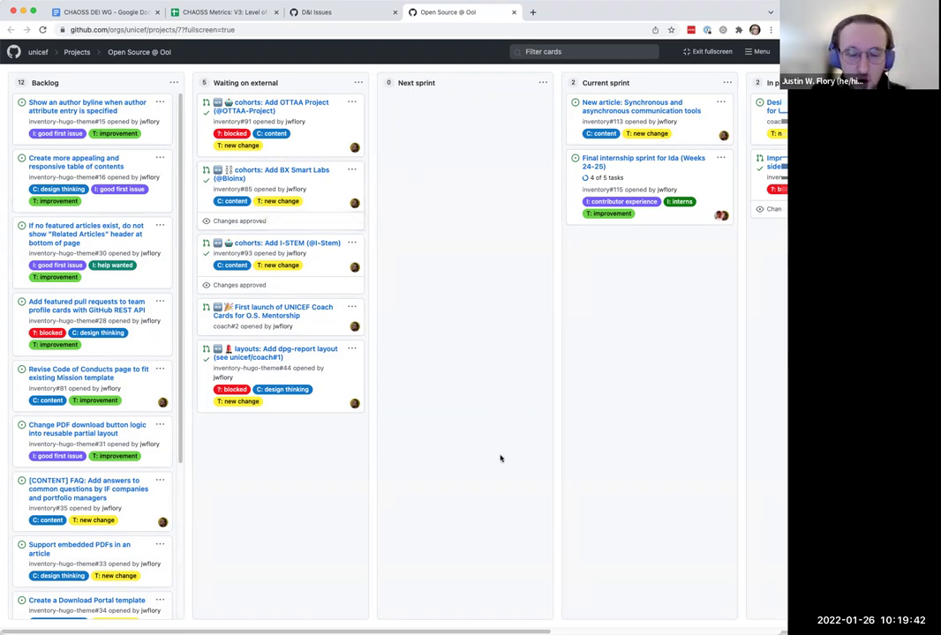
pyautogui.hscroll(5, 415, 353)
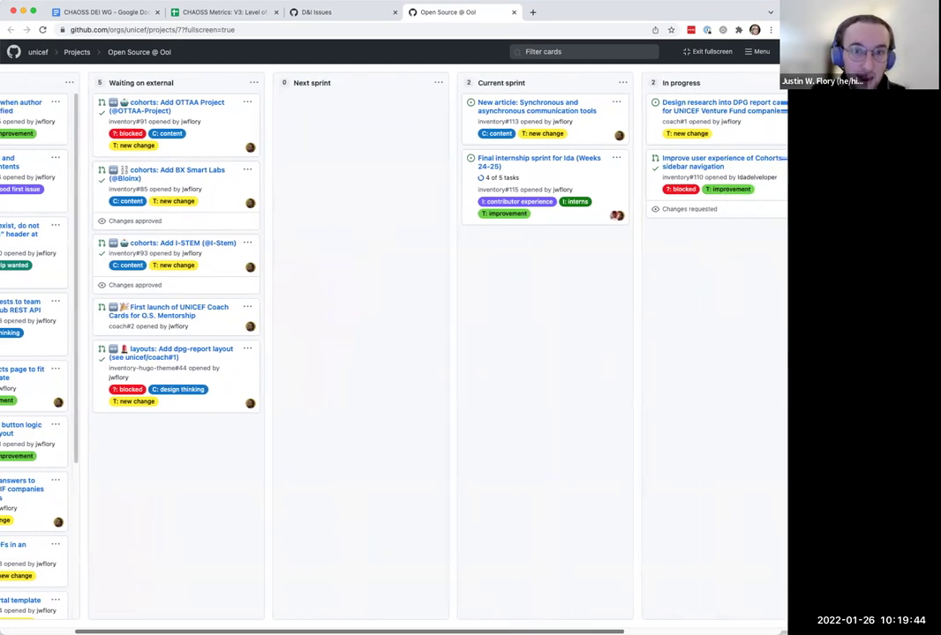
pyautogui.hscroll(2, 393, 353)
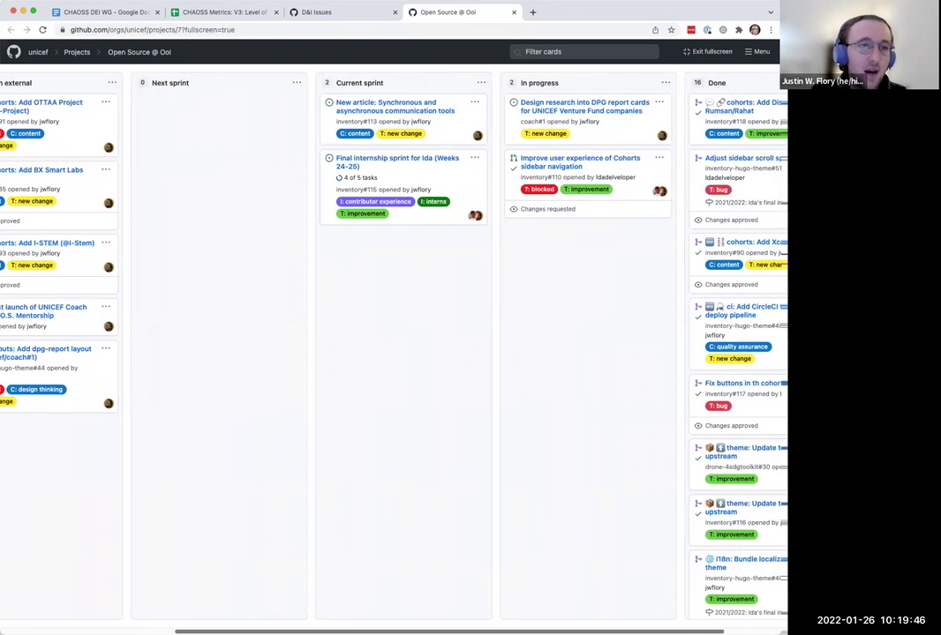
pyautogui.hscroll(2, 392, 353)
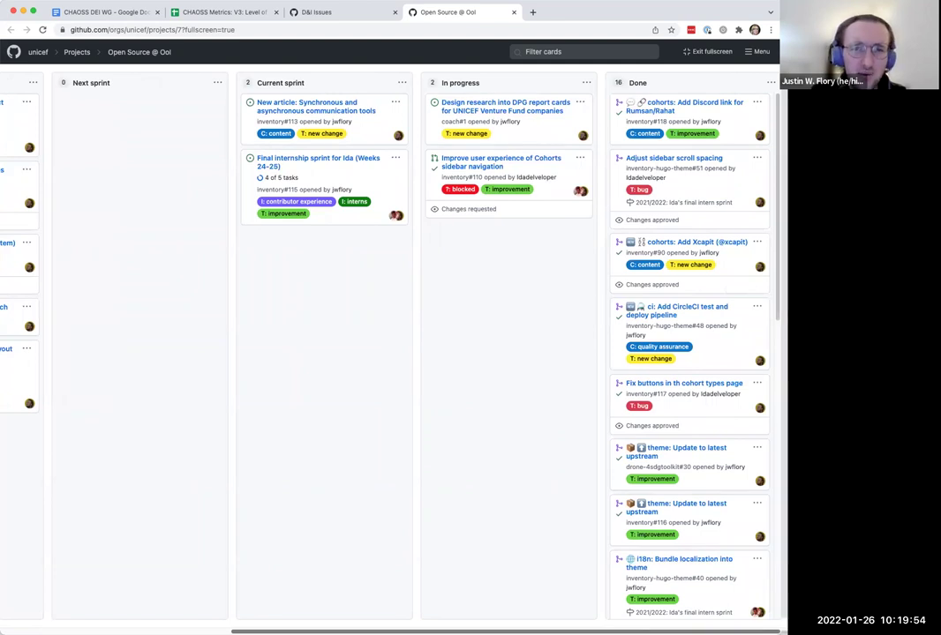
pyautogui.hscroll(-8, 393, 353)
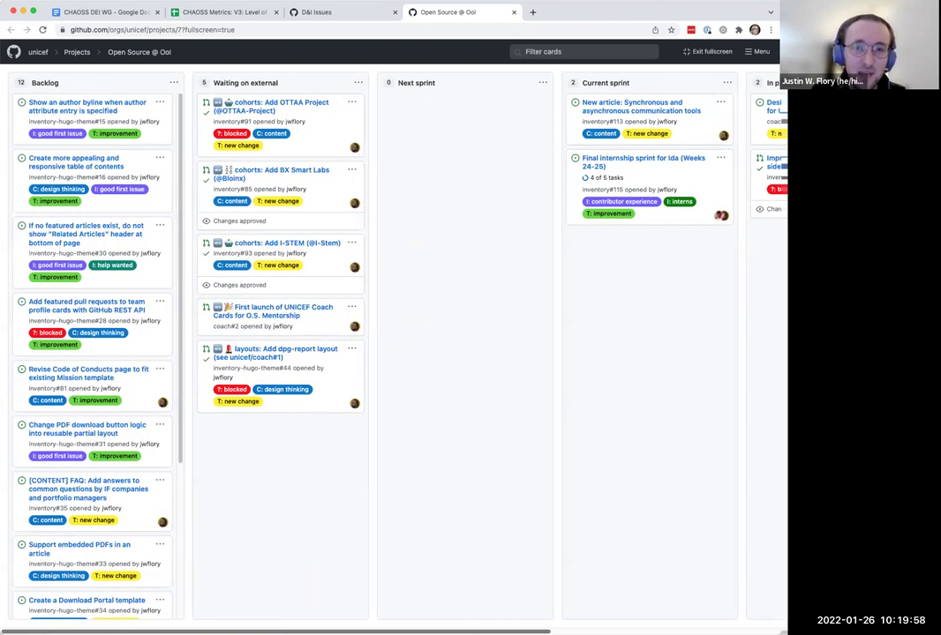
pyautogui.hscroll(6, 393, 353)
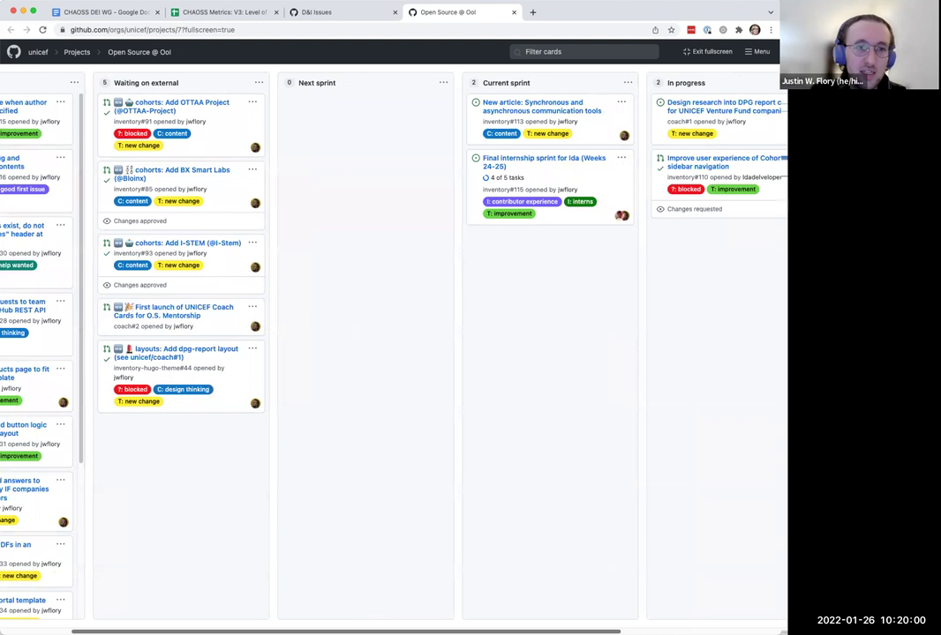
pyautogui.hscroll(5, 393, 353)
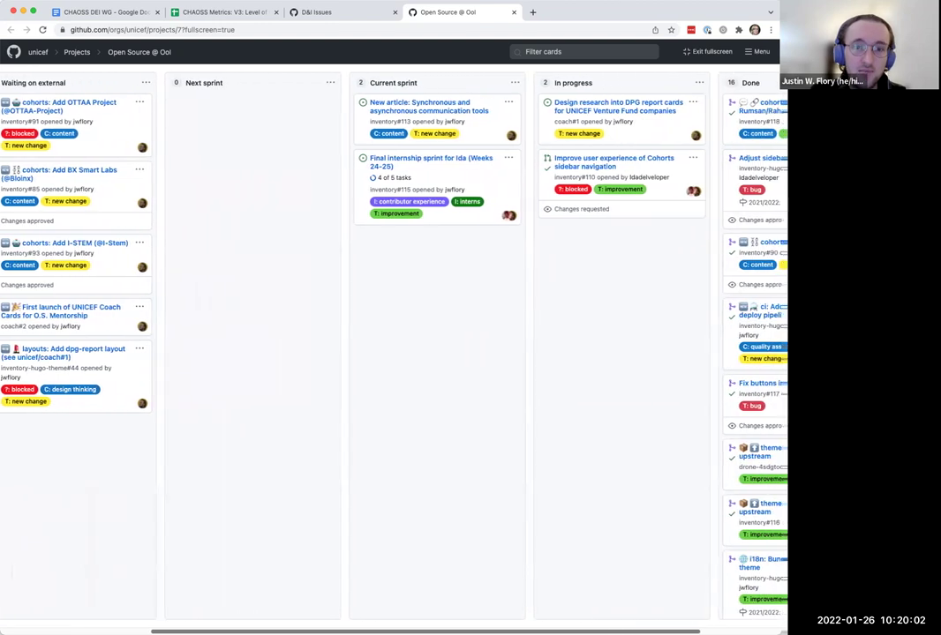
pyautogui.hscroll(2, 392, 353)
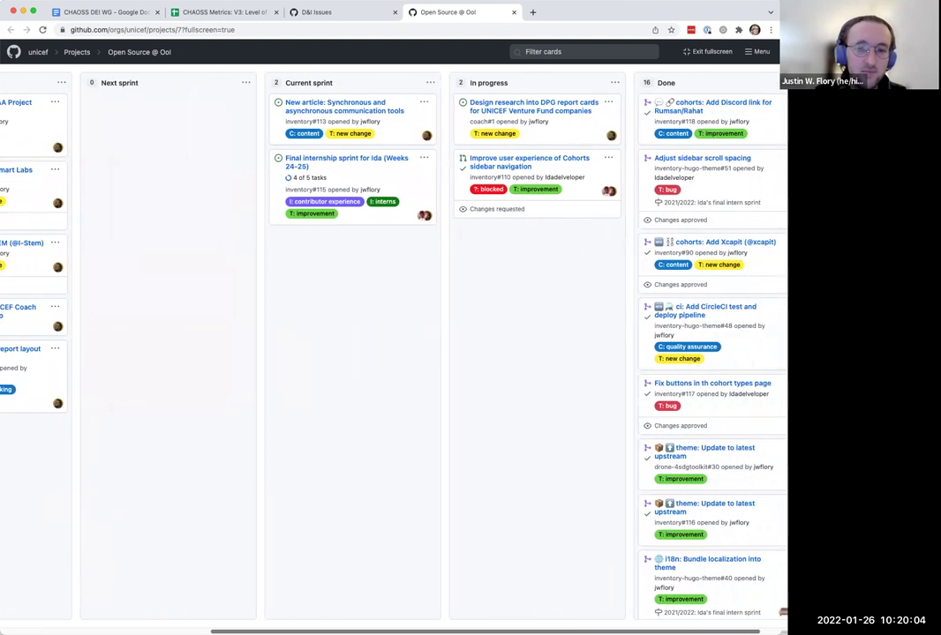
pyautogui.hscroll(1, 393, 353)
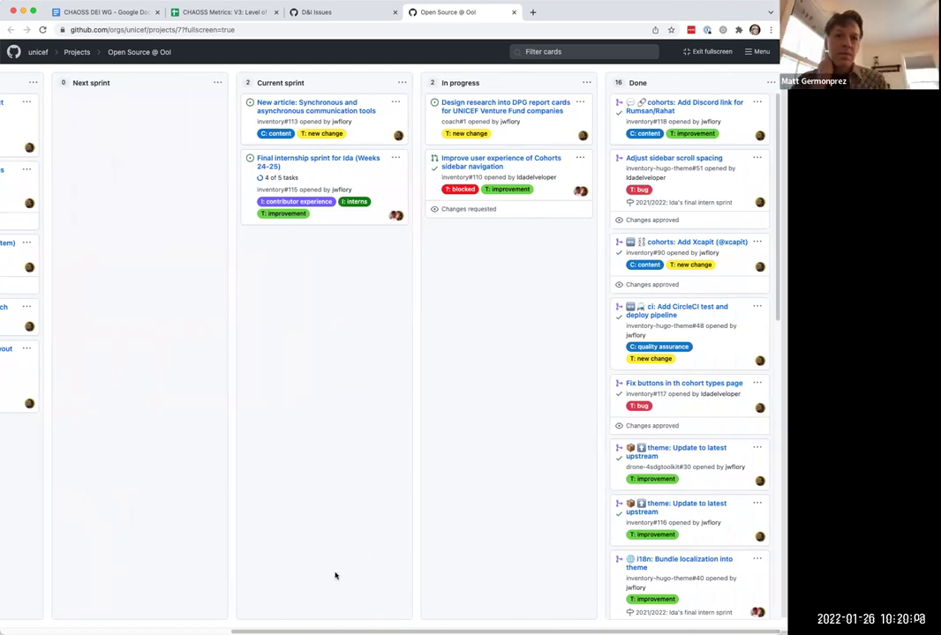
pyautogui.hscroll(-3, 334, 573)
pyautogui.hscroll(-3, 314, 99)
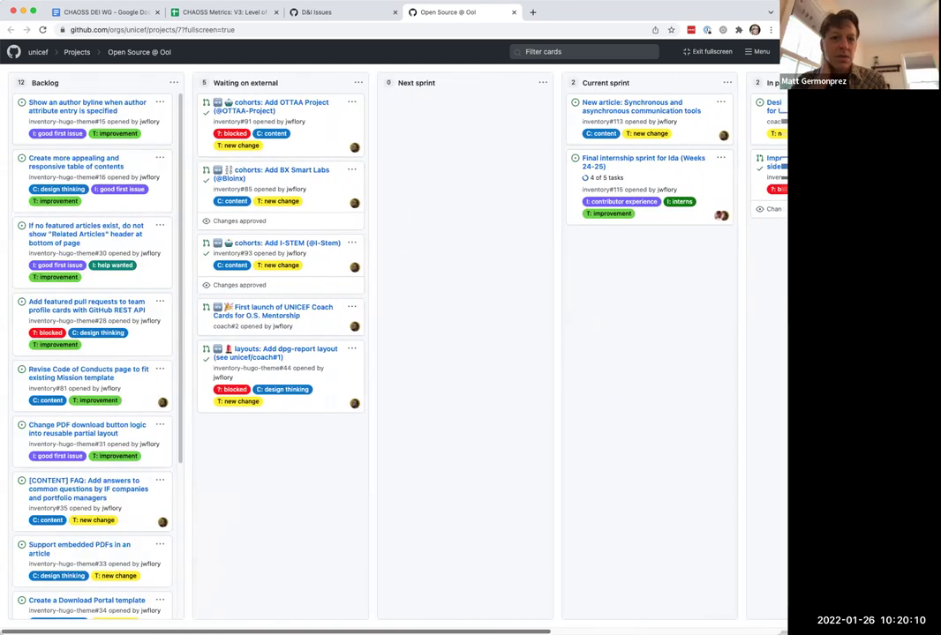
# Step: From the D&I Issues tab, open the wg-dei list of 21 open issues and scroll through it
pyautogui.click(325, 14)
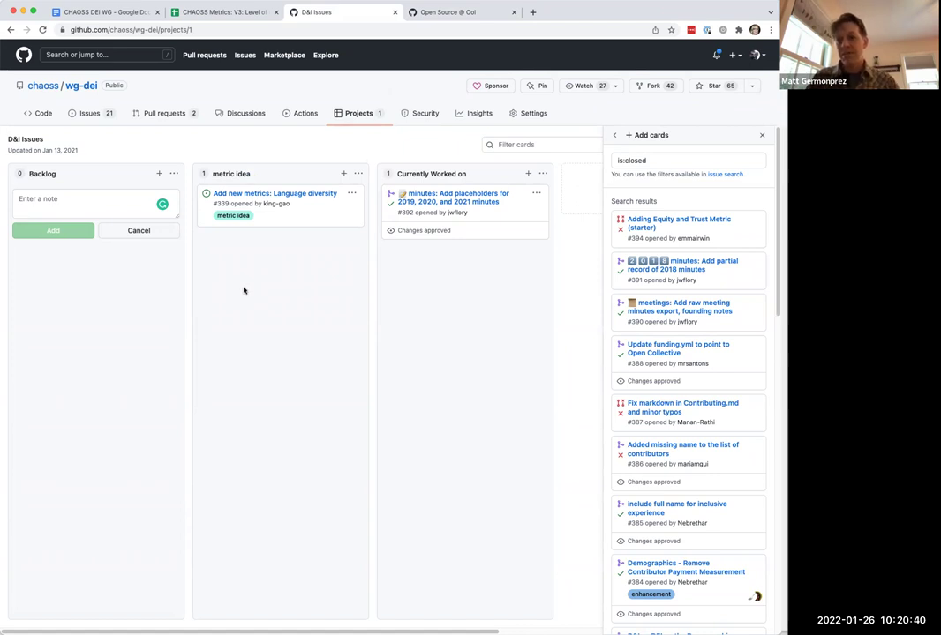
pyautogui.click(90, 115)
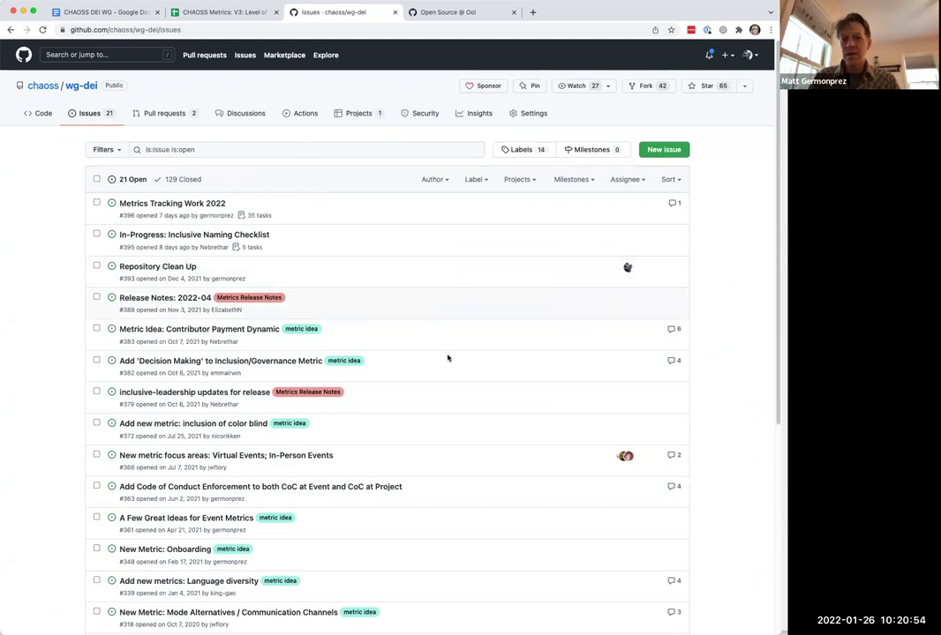
pyautogui.scroll(-5, 447, 358)
pyautogui.scroll(-3, 447, 358)
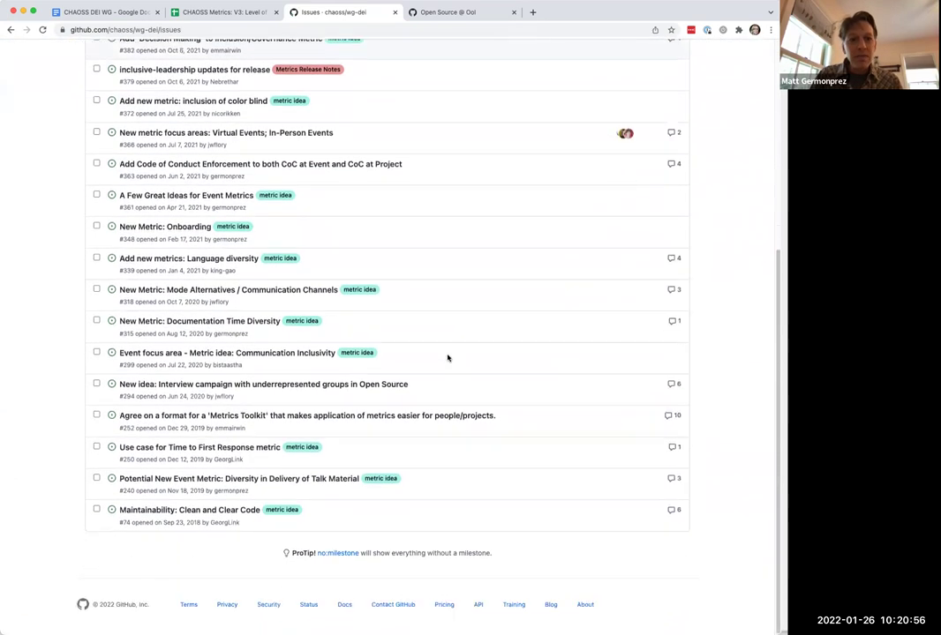
pyautogui.scroll(1, 448, 357)
pyautogui.scroll(1, 447, 358)
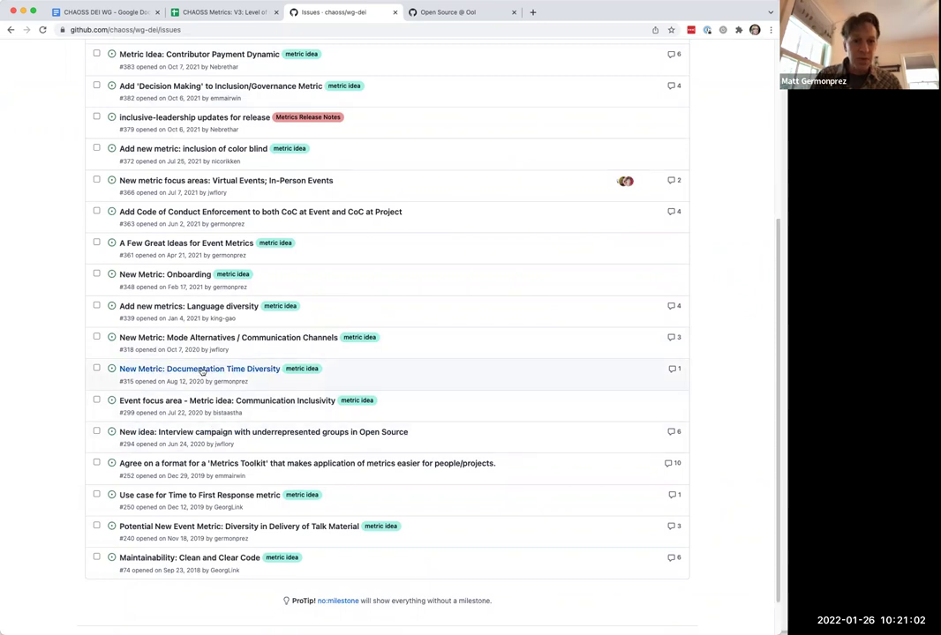
# Step: Keep reviewing the open issues, then return to the DEI working group meeting minutes in Docs
pyautogui.moveTo(214, 241)
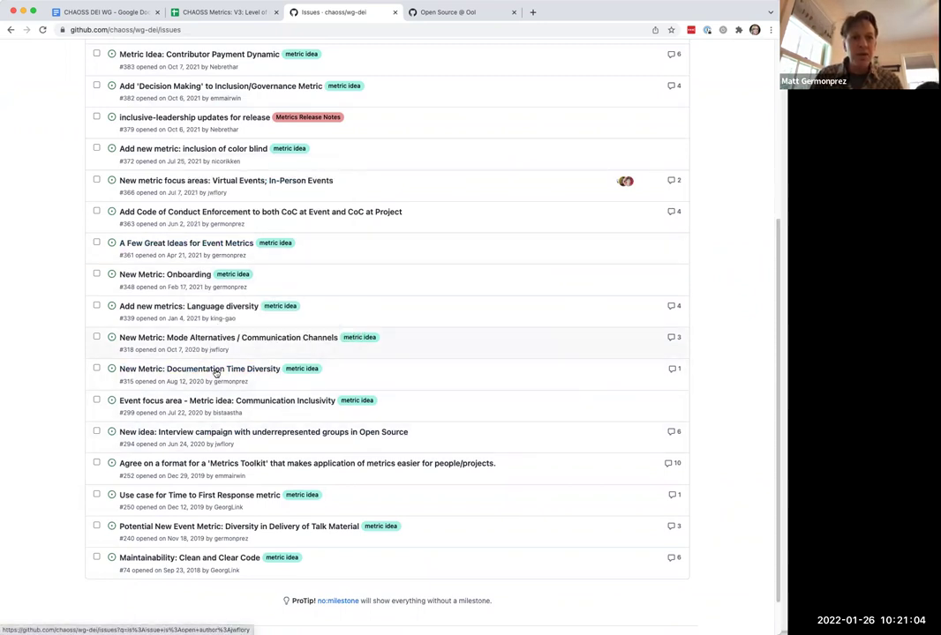
pyautogui.scroll(5, 216, 372)
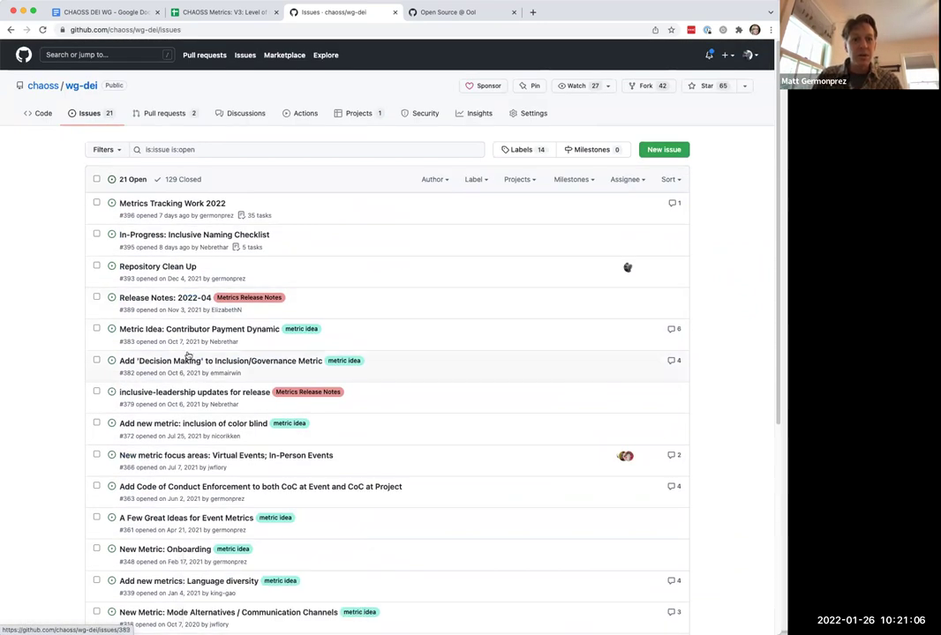
pyautogui.moveTo(182, 427)
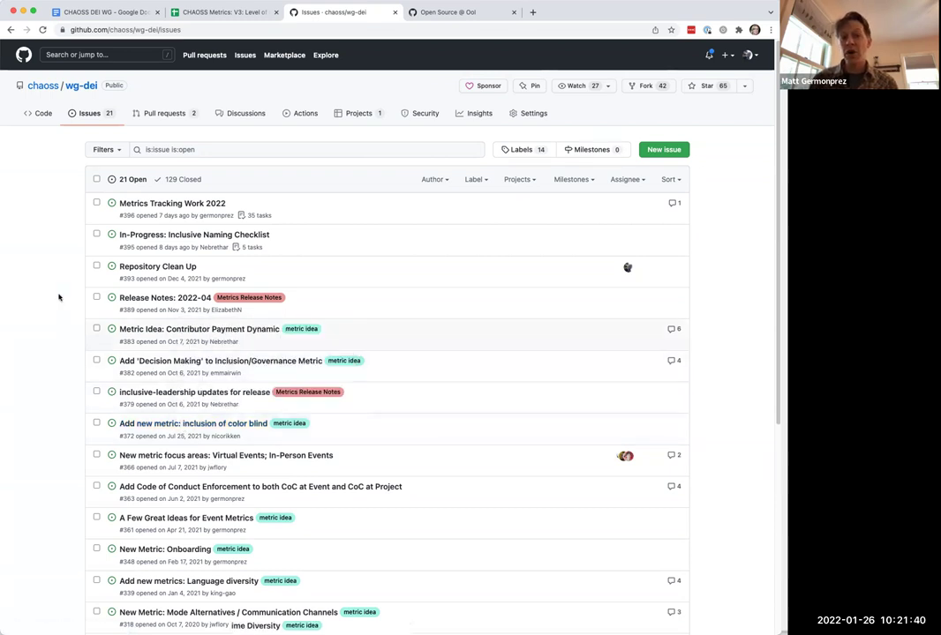
pyautogui.scroll(-8, 58, 297)
pyautogui.scroll(1, 58, 297)
pyautogui.scroll(5, 58, 298)
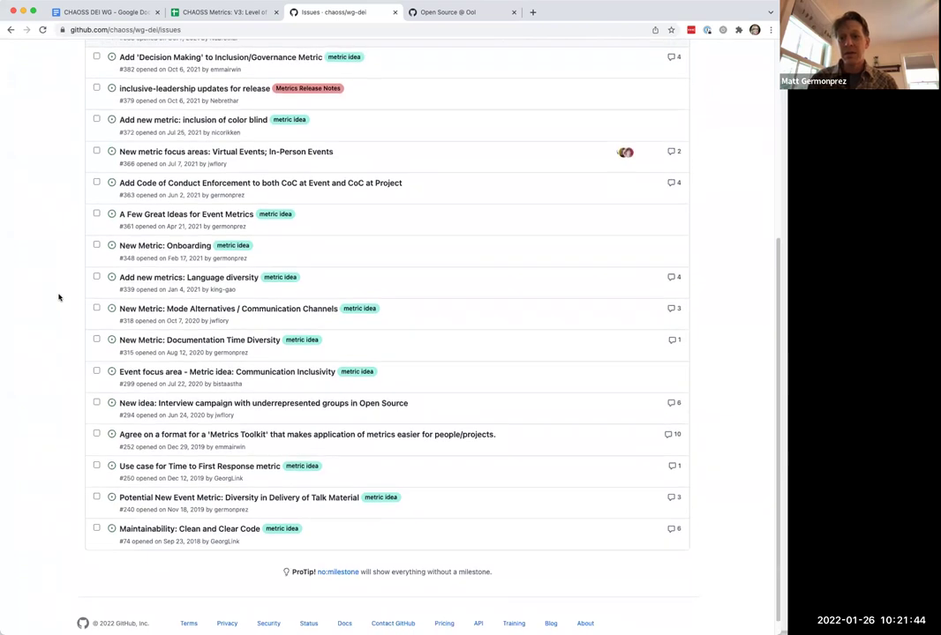
pyautogui.scroll(6, 58, 297)
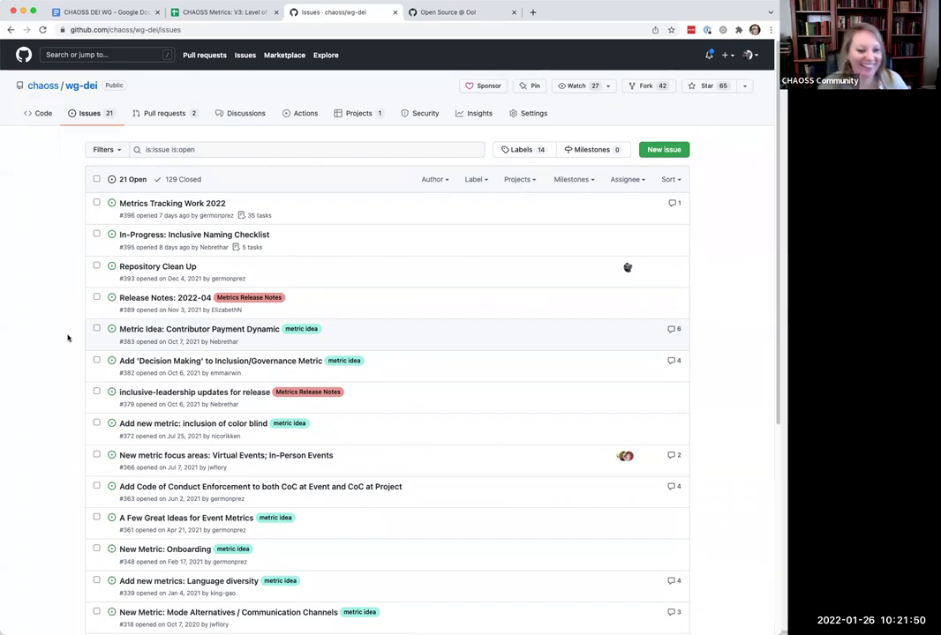
pyautogui.scroll(-2, 67, 338)
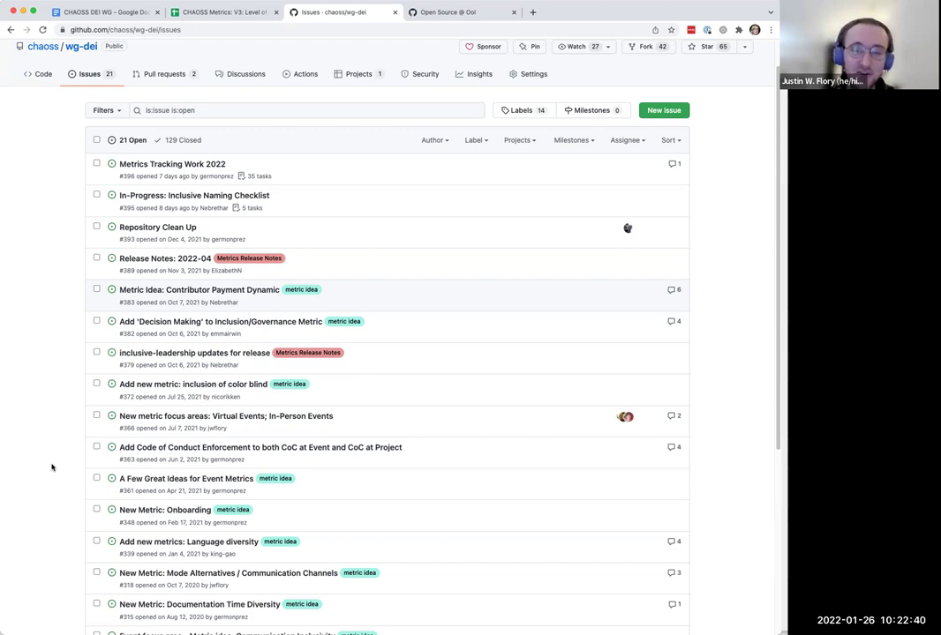
pyautogui.click(92, 12)
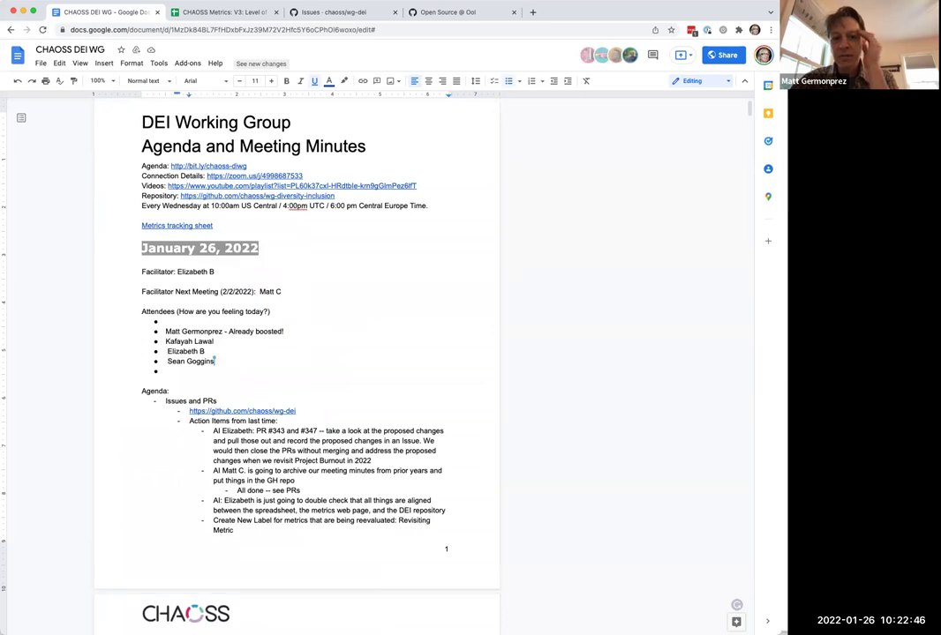
# Step: Add an agenda-level action item for a team member: 'Issue Template for new metric ideas'
pyautogui.press('Return')
pyautogui.hotkey('shift', 'Tab')
pyautogui.write('AI Just ')
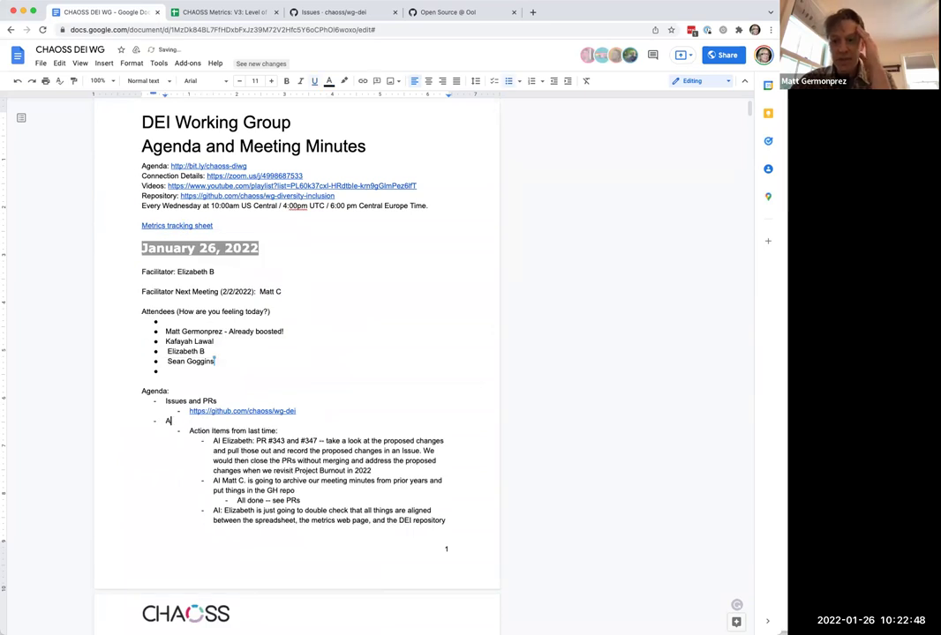
pyautogui.write('in: Issue Template ')
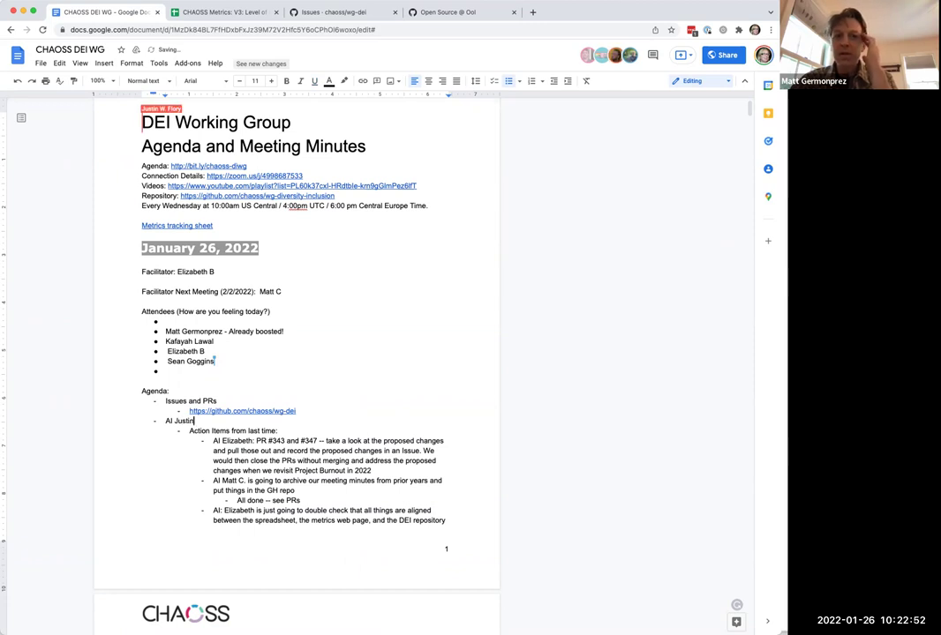
pyautogui.write('for new metric idea')
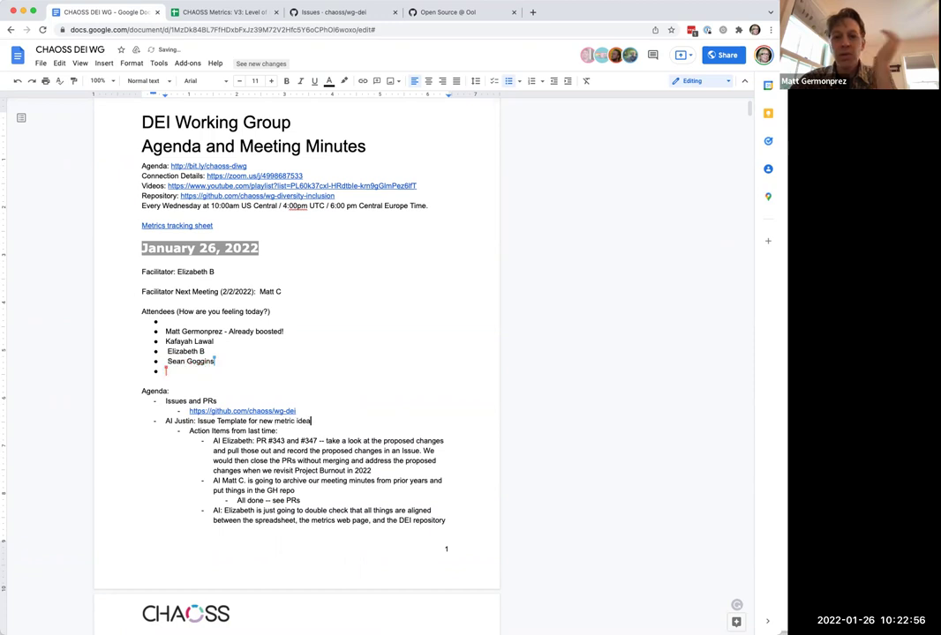
pyautogui.write('s')
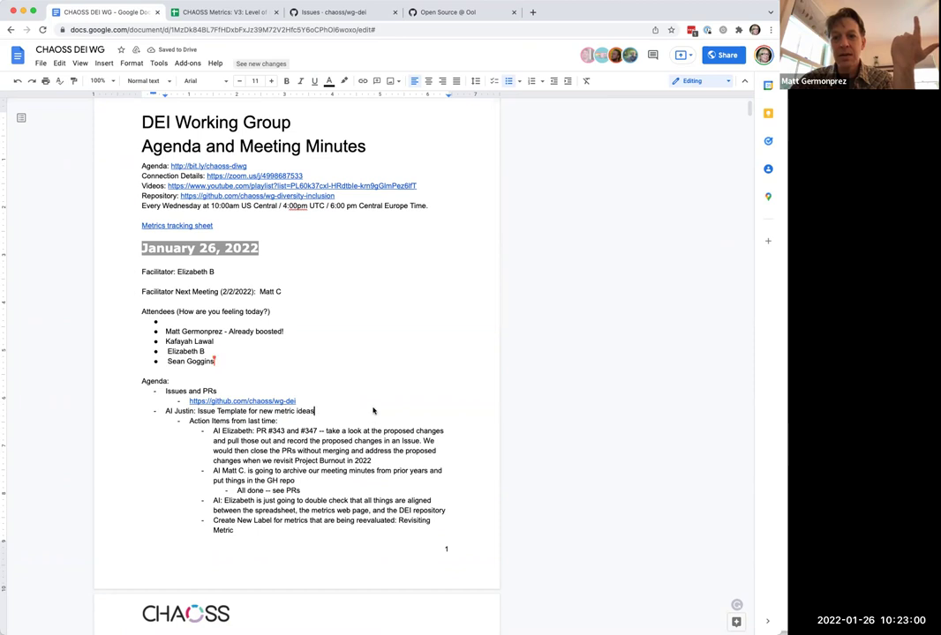
# Step: Add a team member's action item below it: 'Sync up metric ideas on spreadsheet with new issues'
pyautogui.click(343, 412)
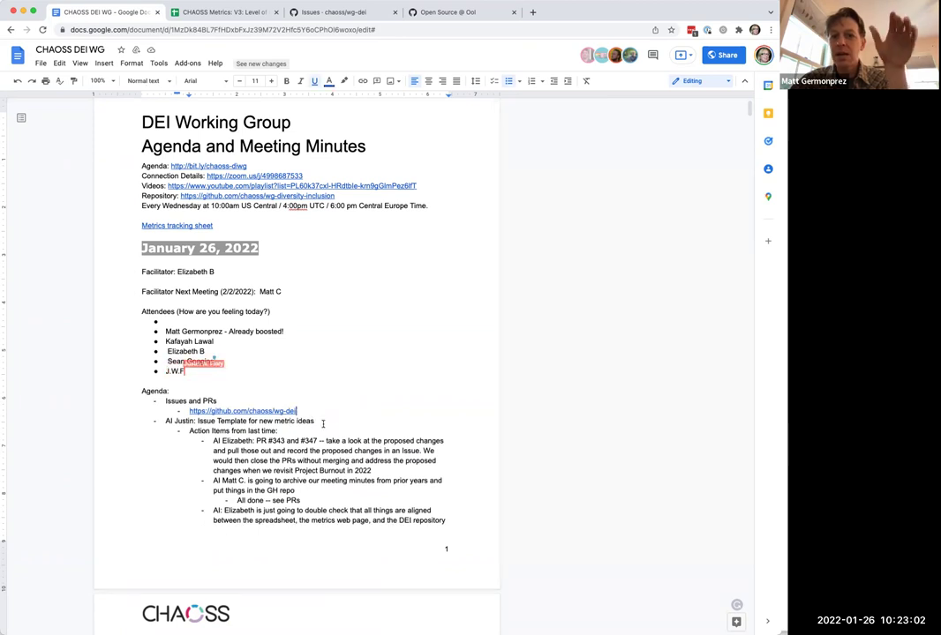
pyautogui.click(321, 421)
pyautogui.press('Return')
pyautogui.write('AI M')
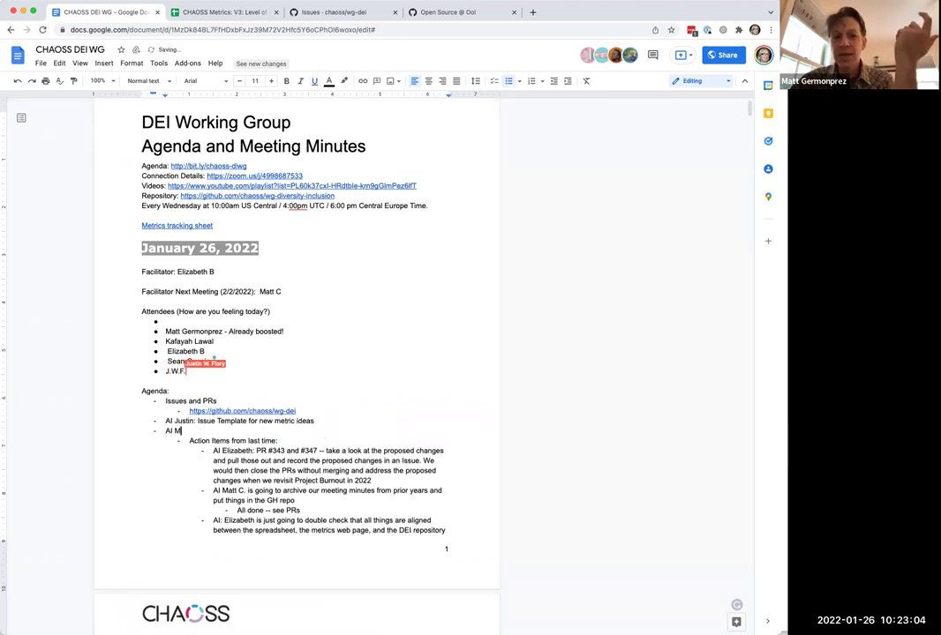
pyautogui.write('att:')
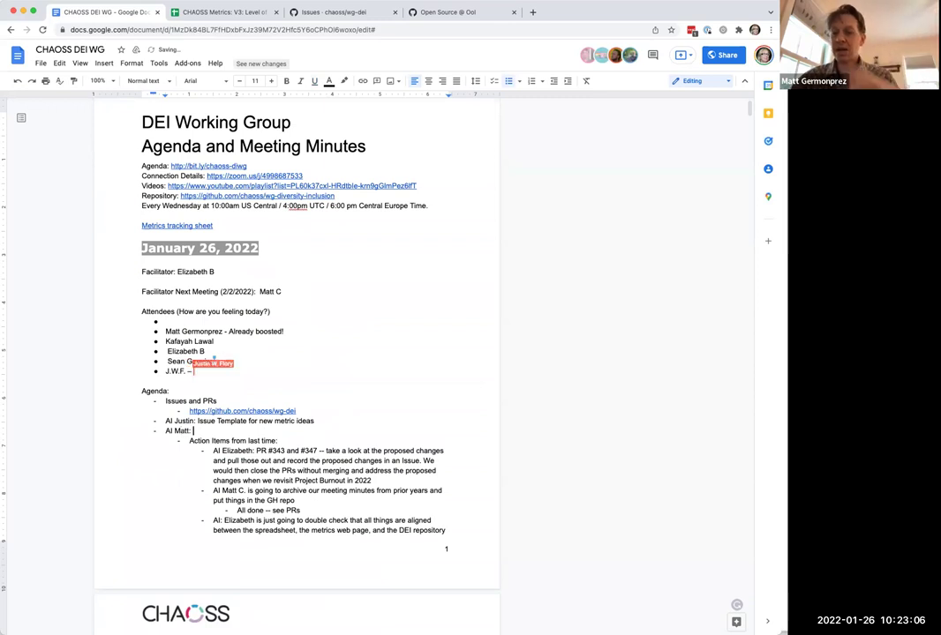
pyautogui.write(' Sync')
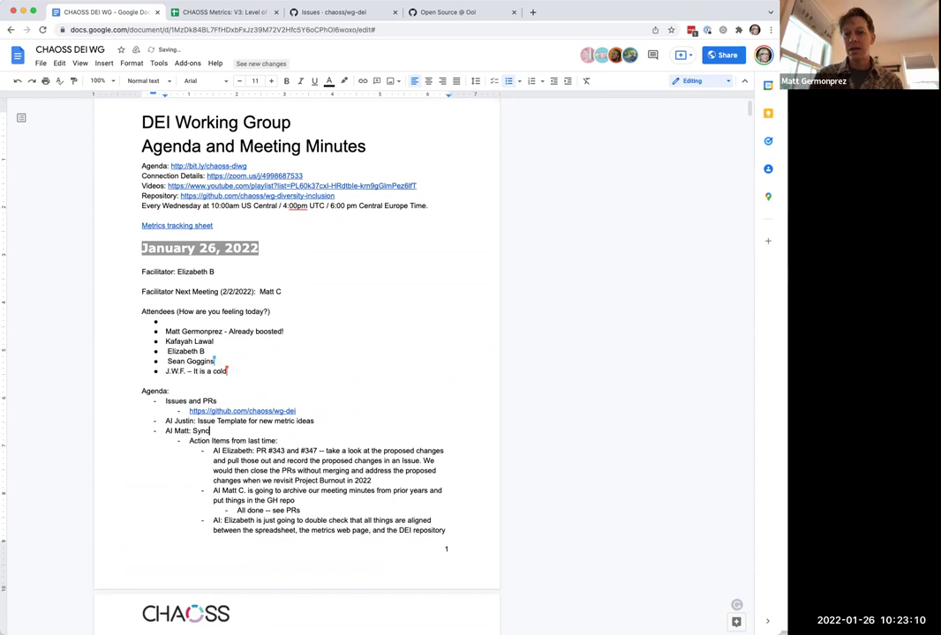
pyautogui.write(' up metri')
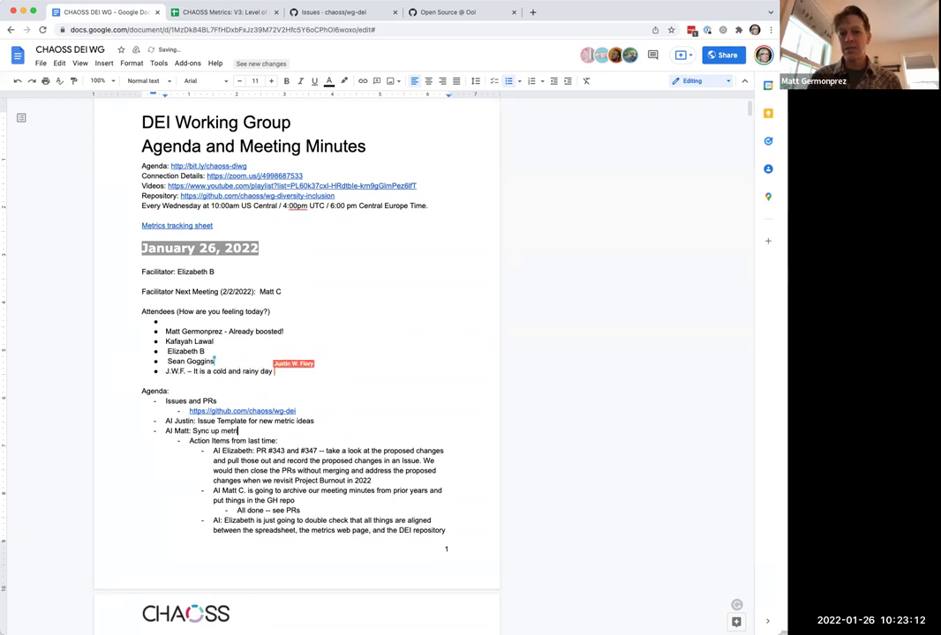
pyautogui.write('c ideas on spreadsheet o')
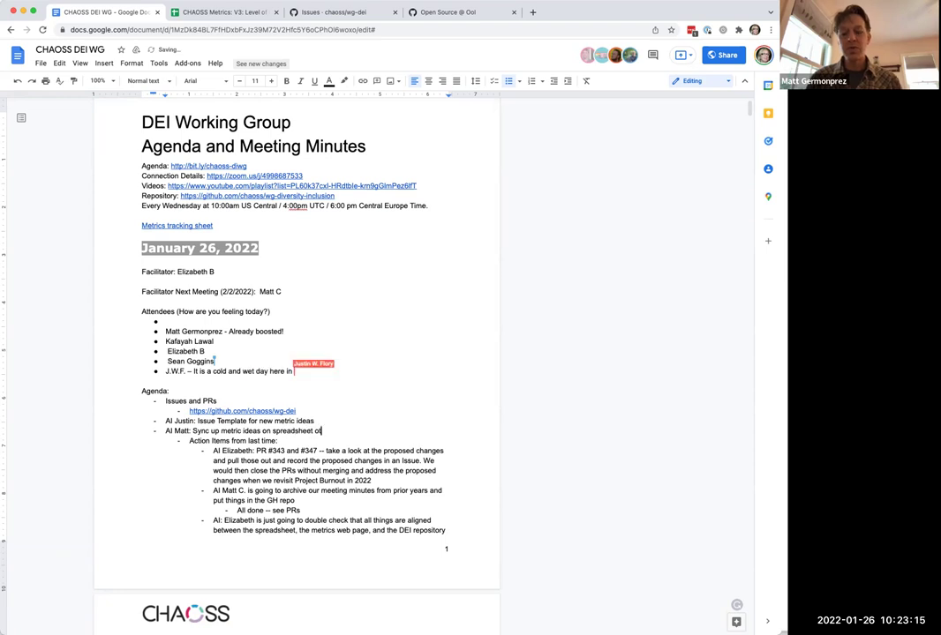
pyautogui.press('BackSpace')
pyautogui.write('with new ')
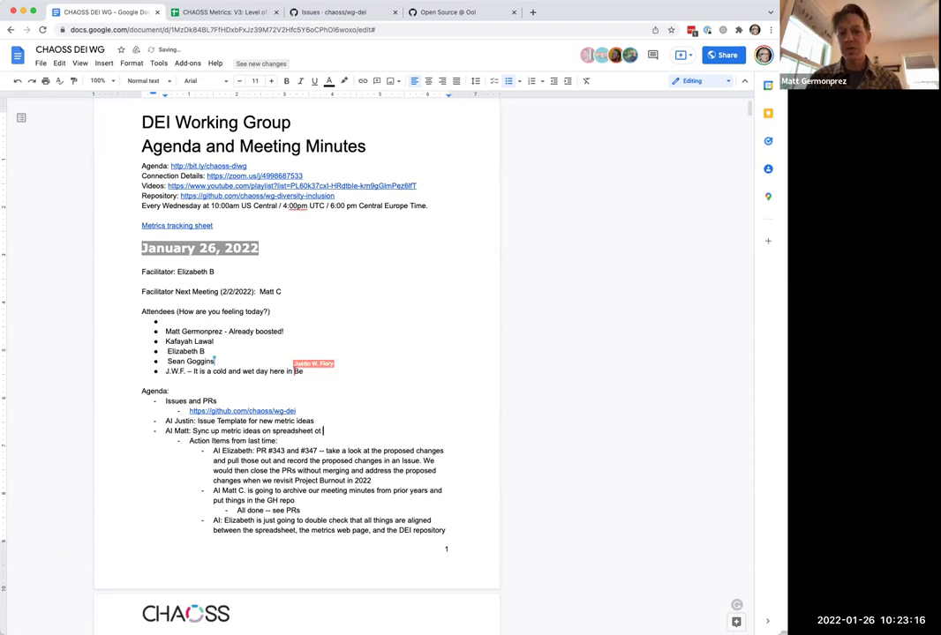
pyautogui.write('issues')
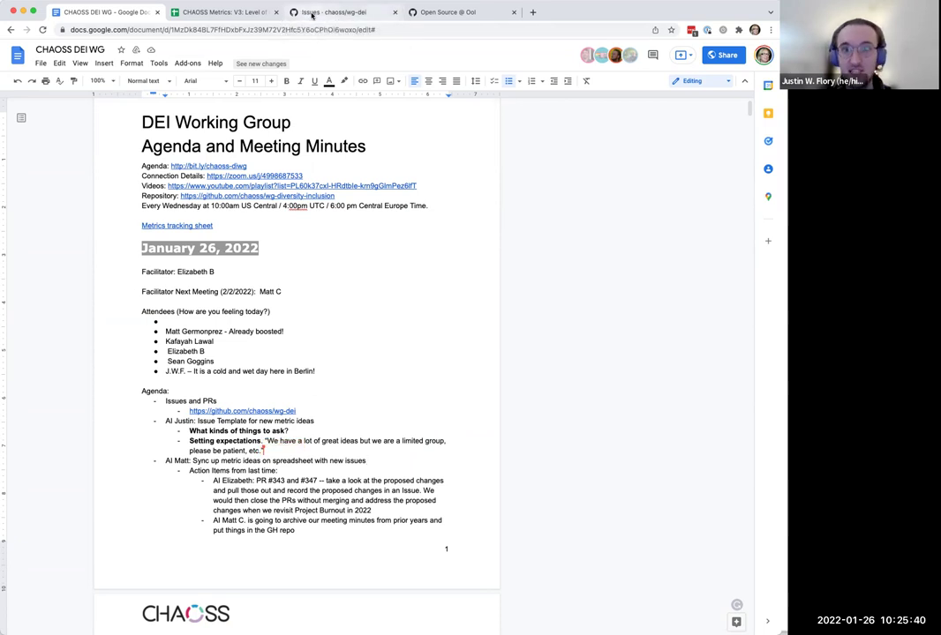
# Step: Return to the chaoss/wg-dei issues tab and skim its 21 open issues
pyautogui.click(311, 13)
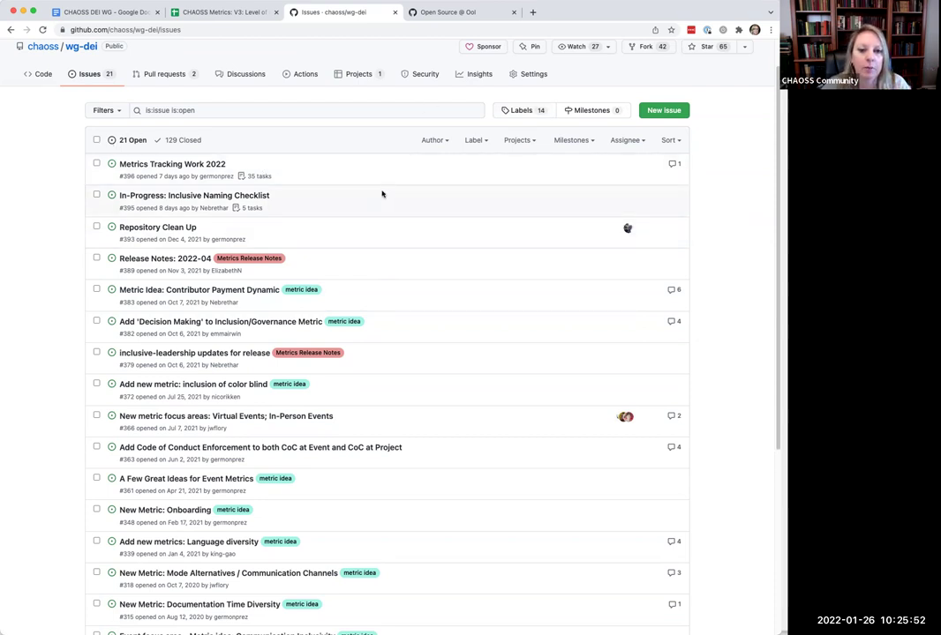
pyautogui.scroll(-3, 388, 240)
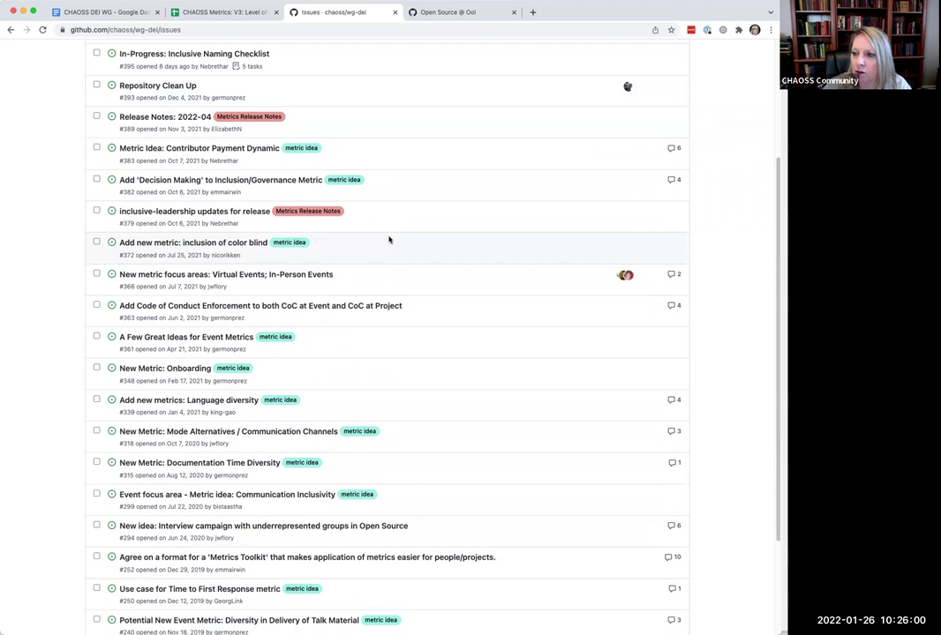
pyautogui.scroll(-2, 388, 239)
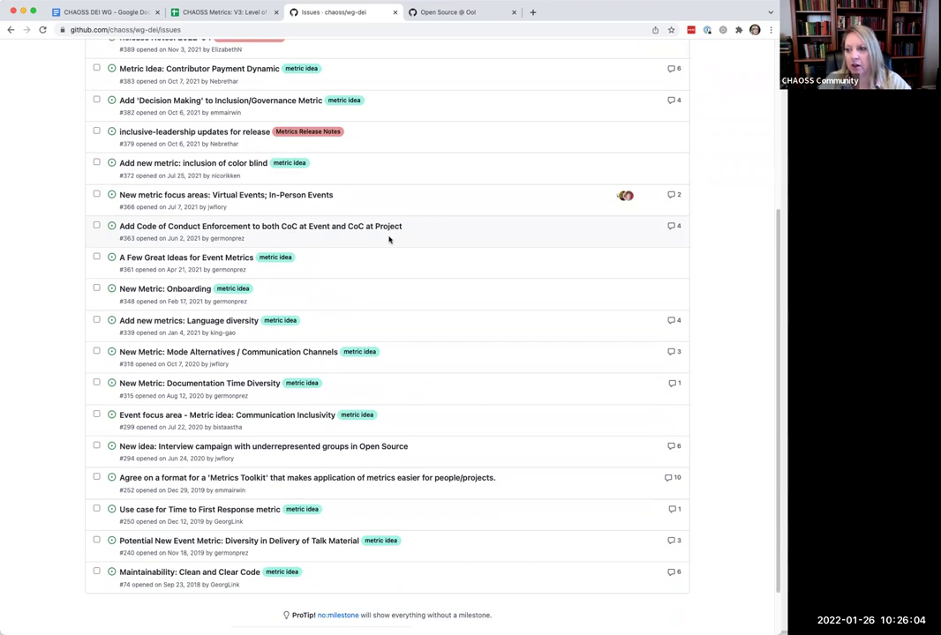
pyautogui.scroll(-1, 380, 256)
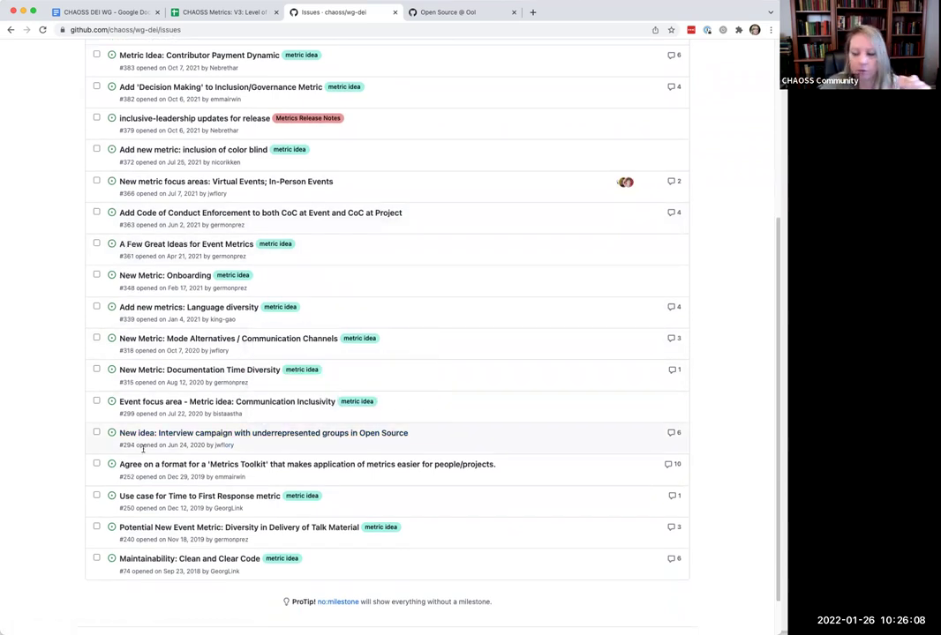
pyautogui.moveTo(167, 466)
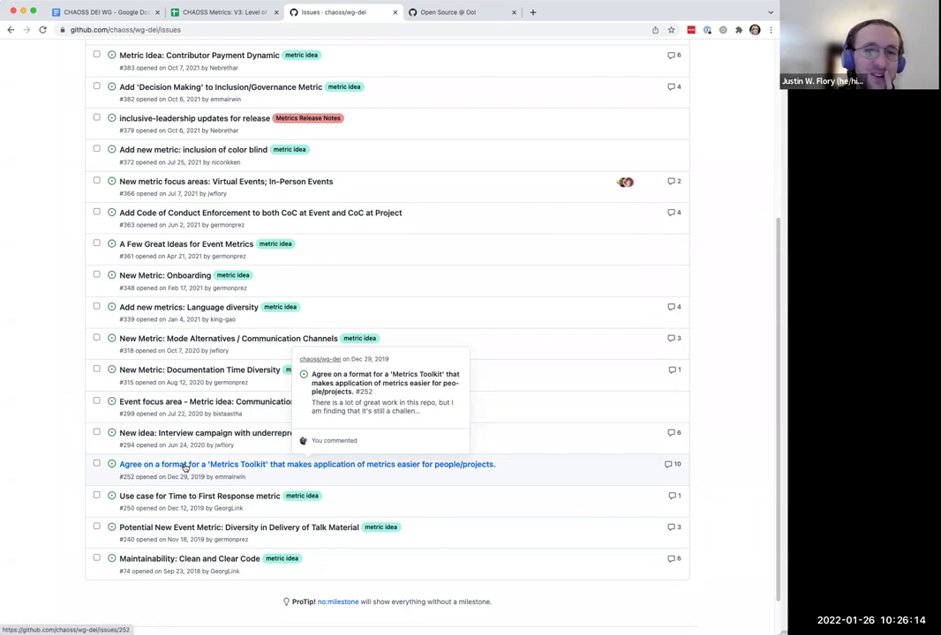
pyautogui.scroll(5, 159, 441)
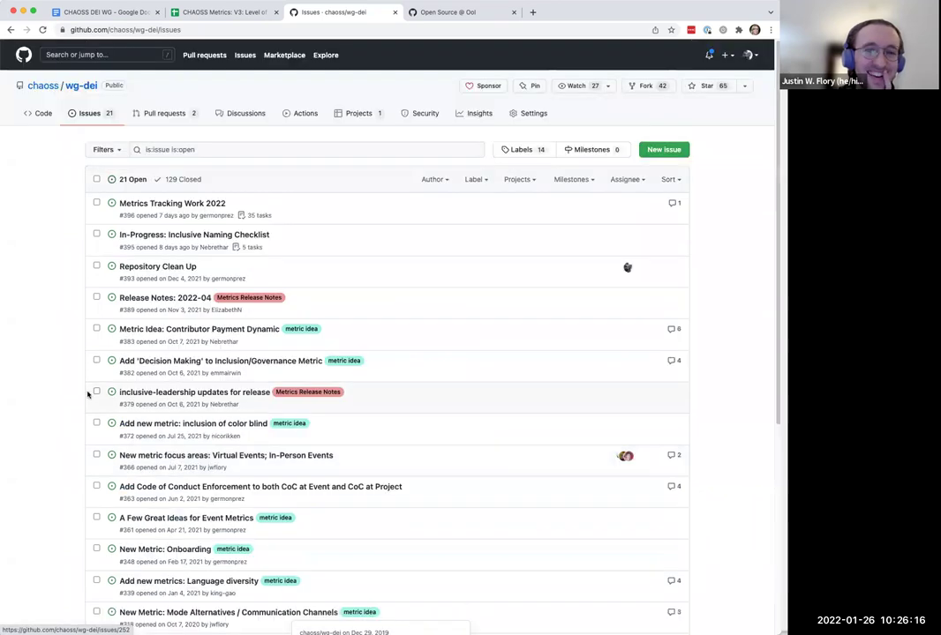
# Step: Filter the issues to the 'metric idea' label, then clear the label filter
pyautogui.click(474, 180)
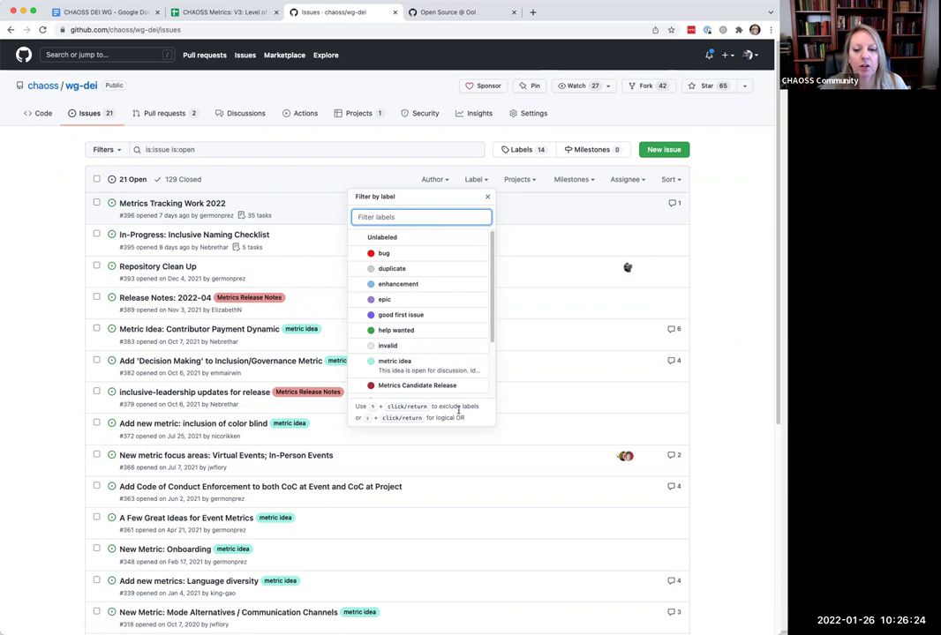
pyautogui.rightClick(417, 364)
pyautogui.rightClick(369, 363)
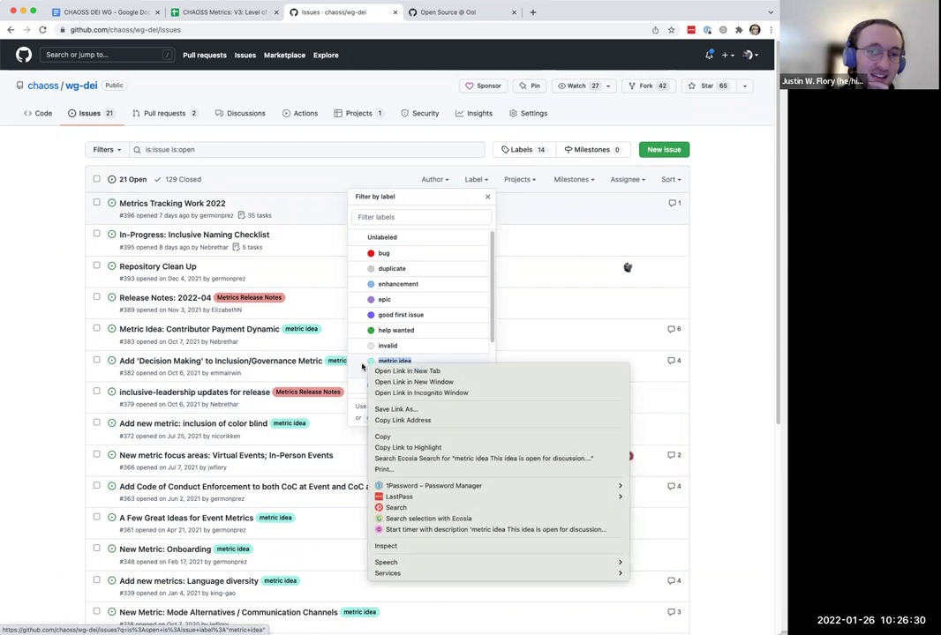
pyautogui.press('Escape')
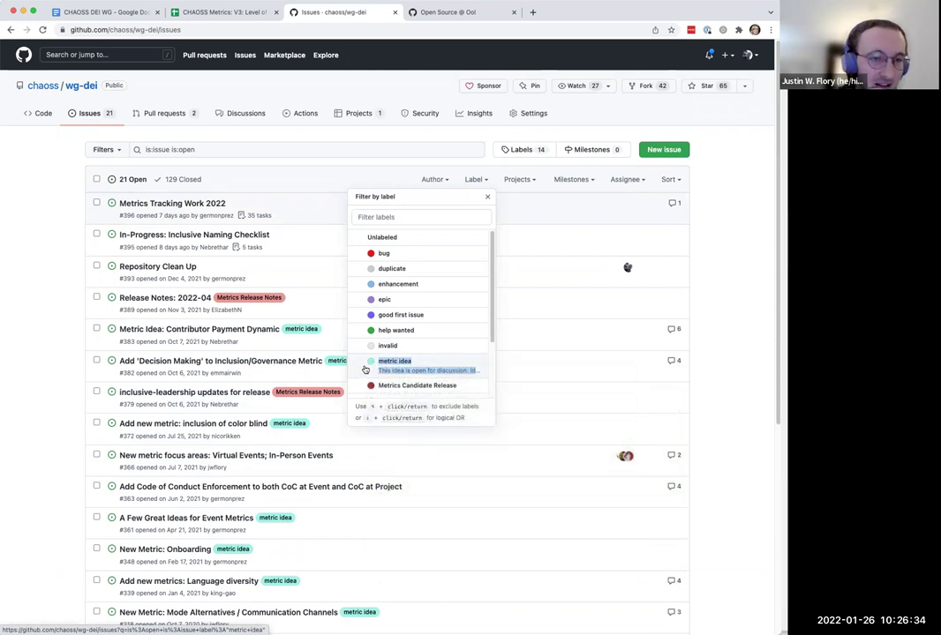
pyautogui.click(362, 370)
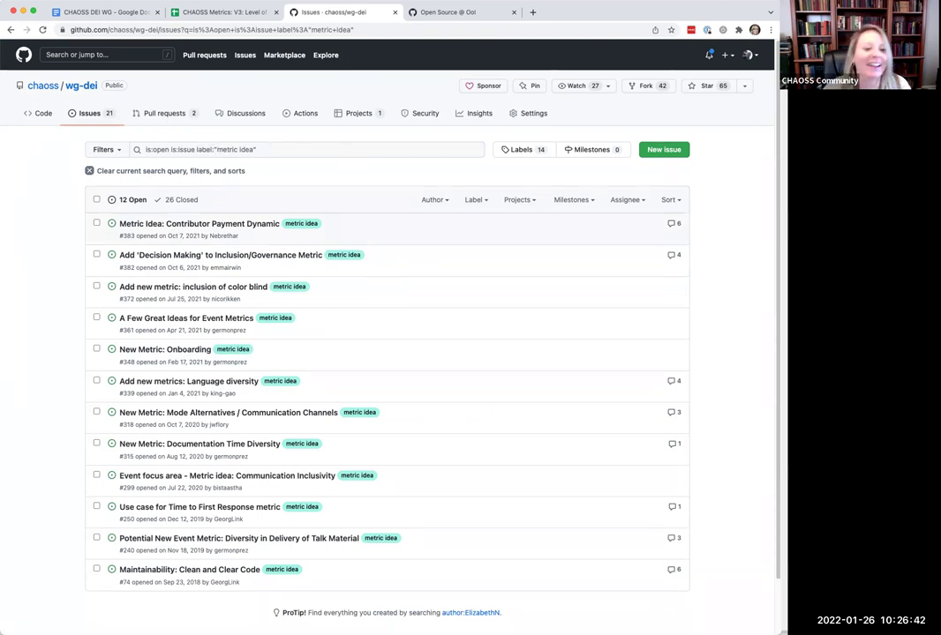
pyautogui.click(93, 172)
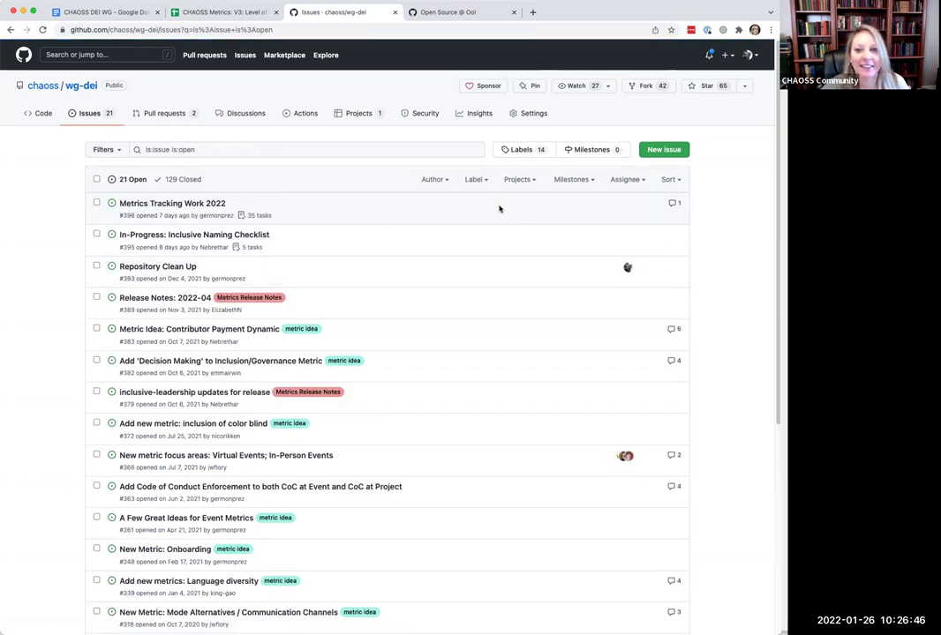
# Step: Exclude 'metric idea' issues, leaving 9 open and 103 closed
pyautogui.click(485, 181)
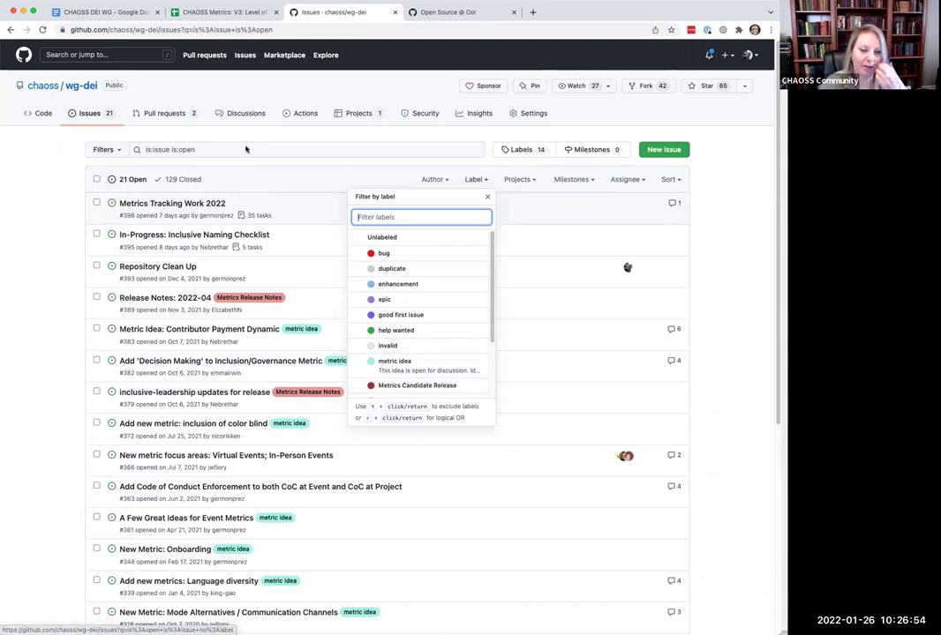
pyautogui.click(204, 157)
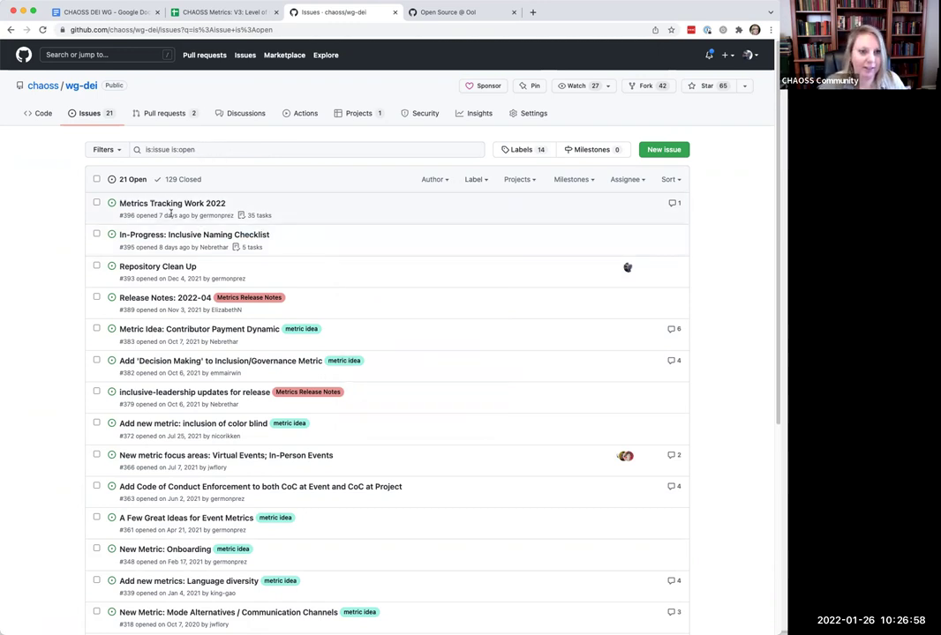
pyautogui.click(481, 181)
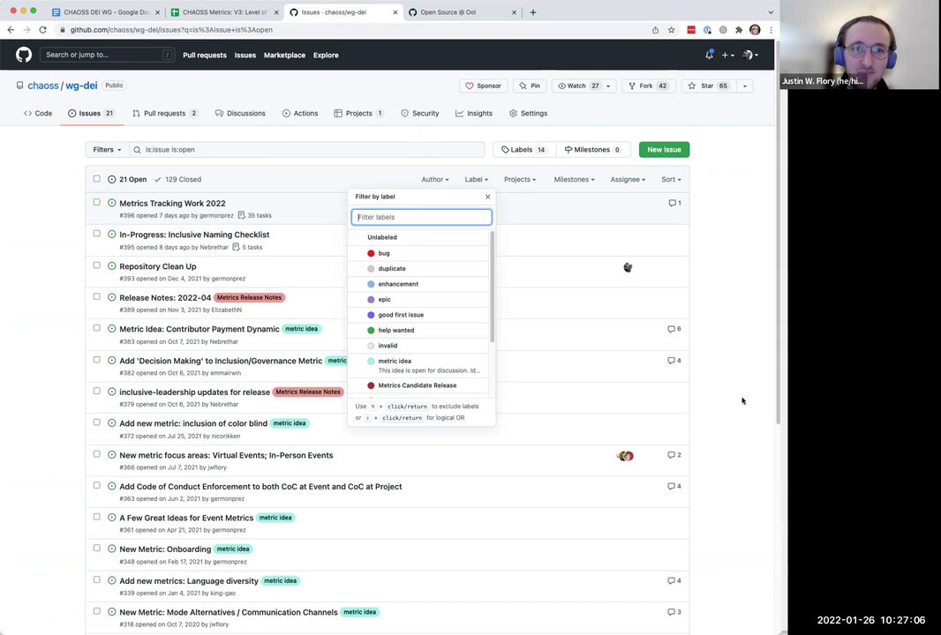
pyautogui.hotkey('alt', 'Return')
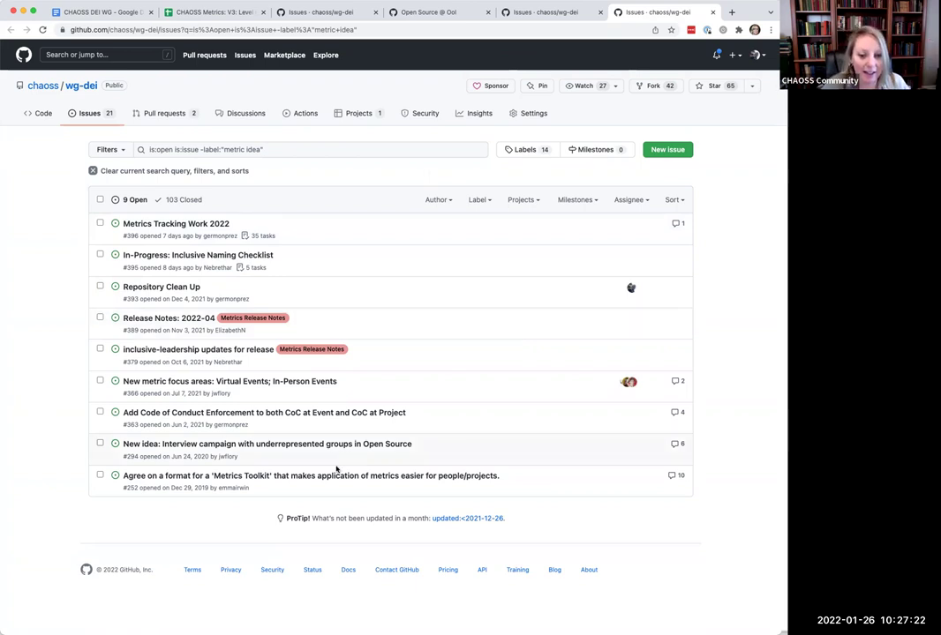
# Step: Open issue #252 'Agree on a format for a Metrics Toolkit' and read down to its last comments
pyautogui.click(176, 477)
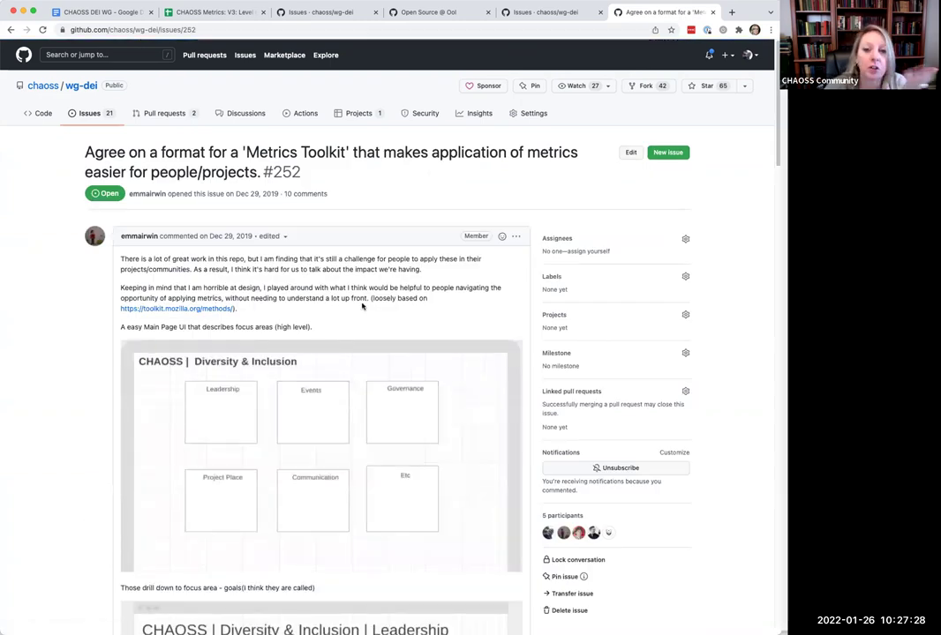
pyautogui.scroll(-10, 380, 295)
pyautogui.scroll(-5, 382, 297)
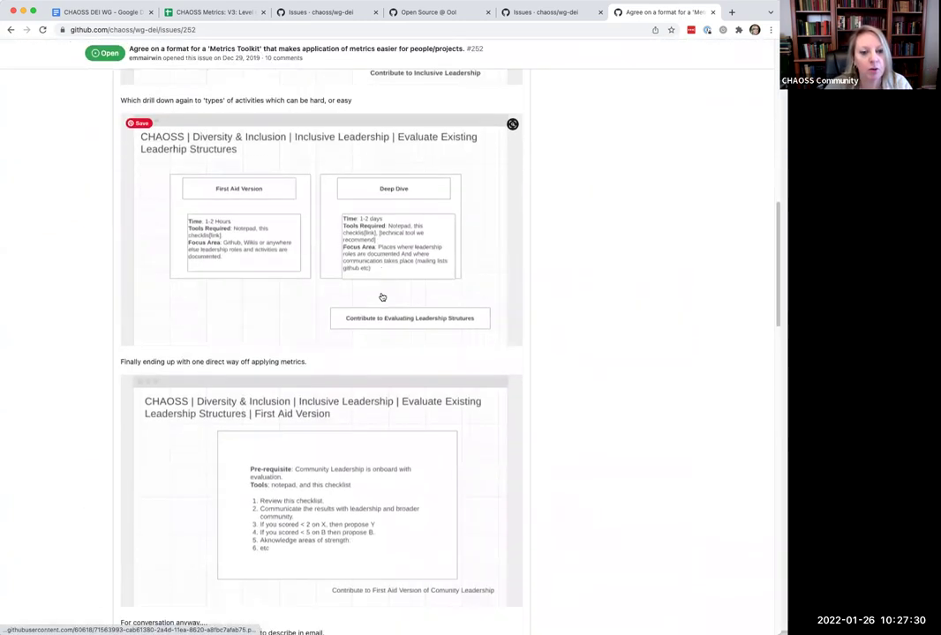
pyautogui.scroll(-5, 382, 297)
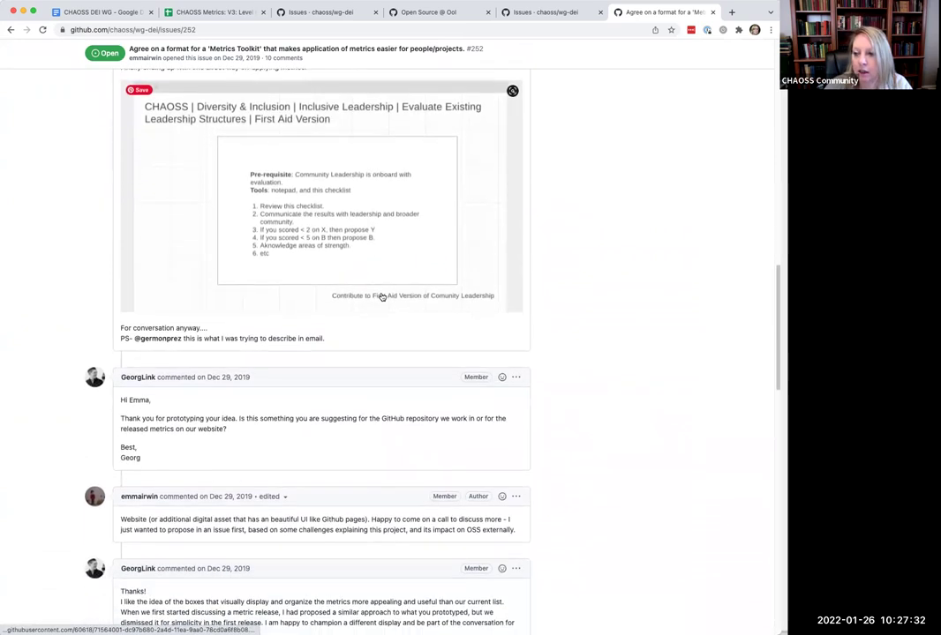
pyautogui.scroll(-2, 381, 298)
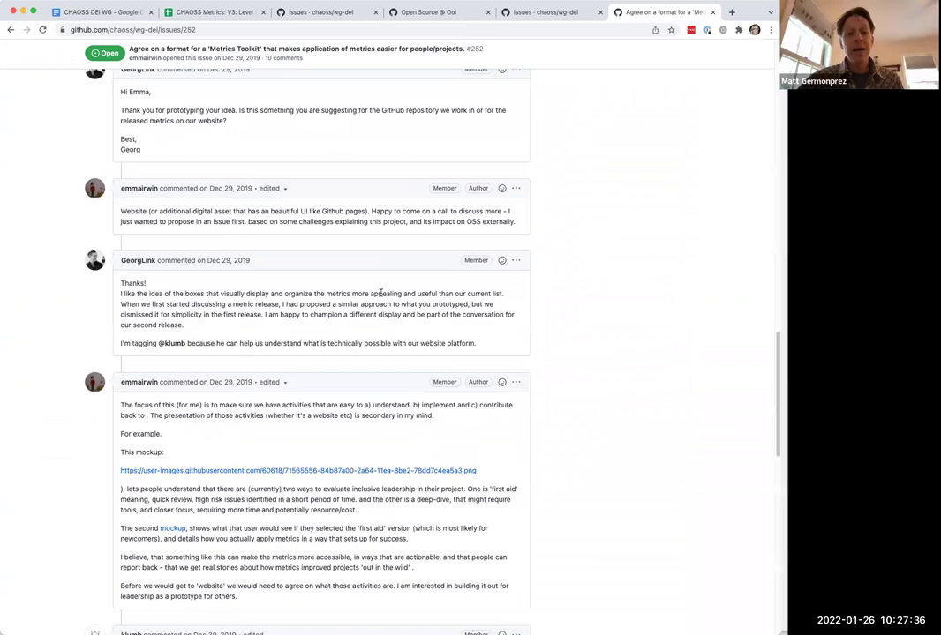
pyautogui.scroll(-5, 381, 293)
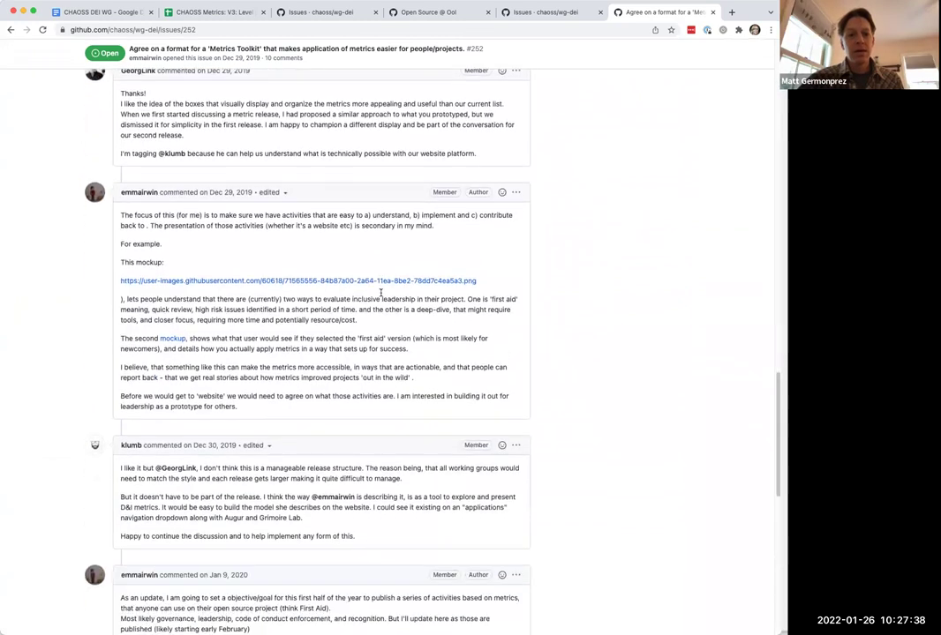
pyautogui.scroll(-3, 381, 293)
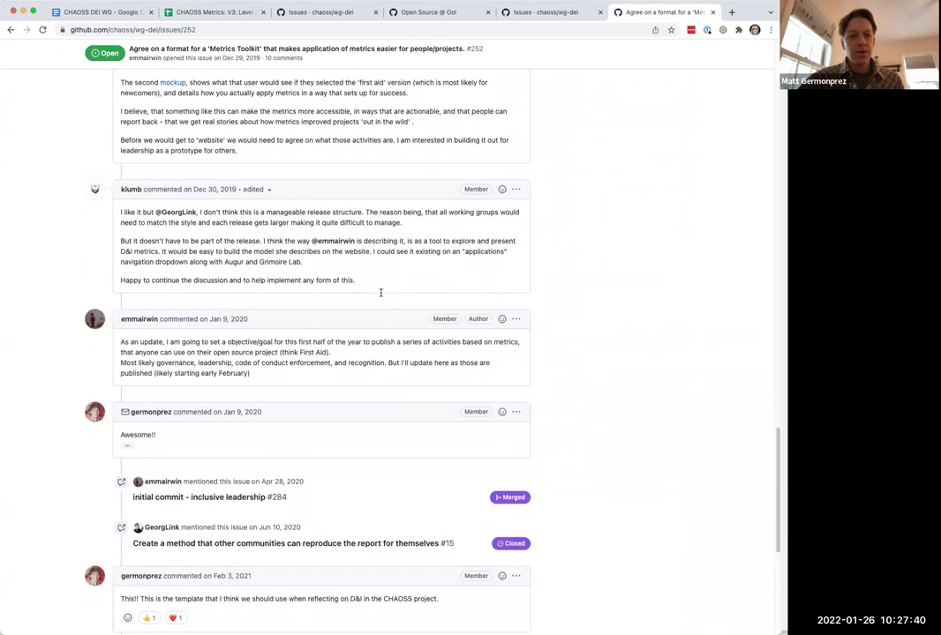
pyautogui.scroll(-4, 382, 296)
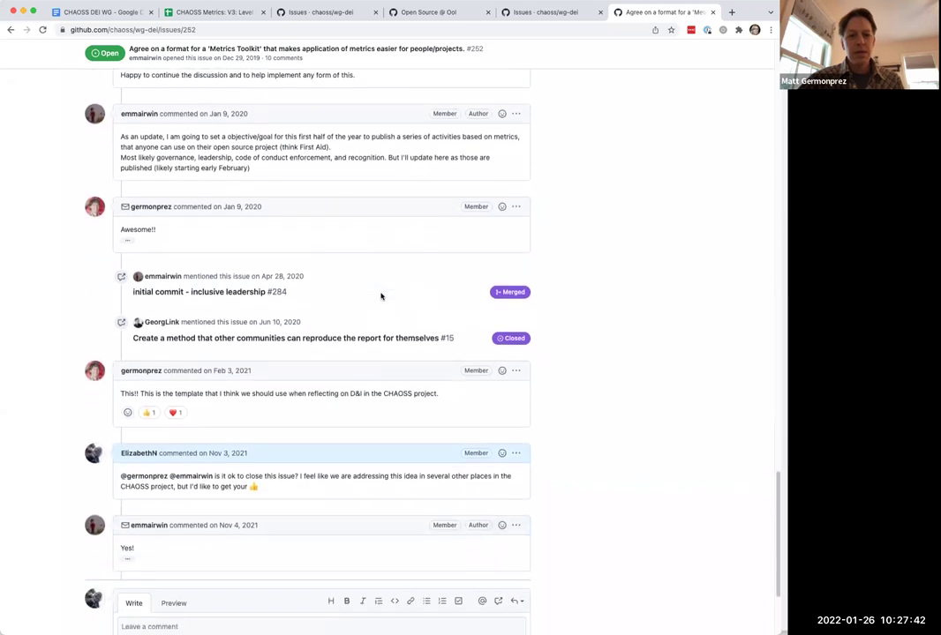
pyautogui.scroll(-1, 382, 296)
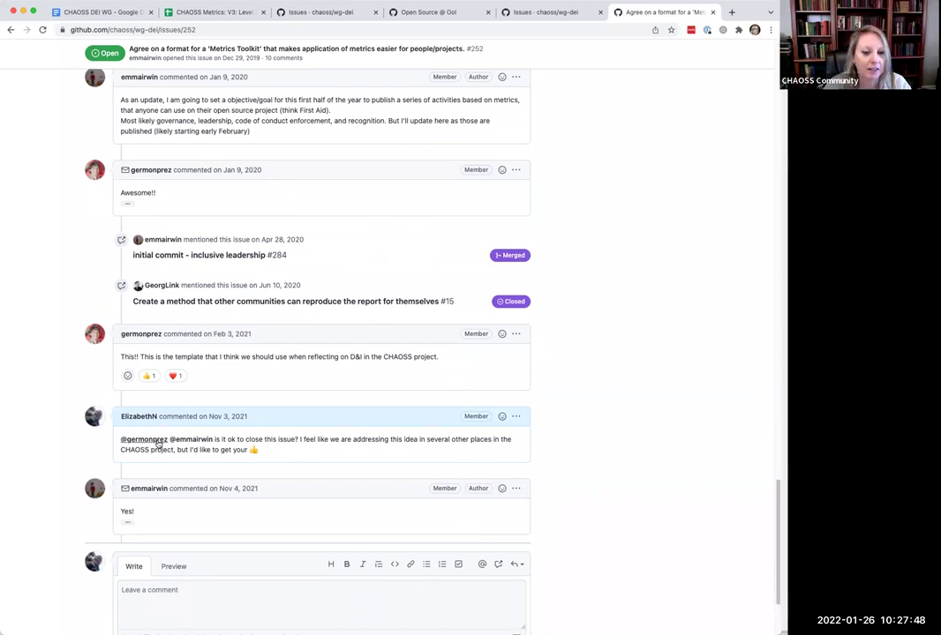
pyautogui.moveTo(157, 443)
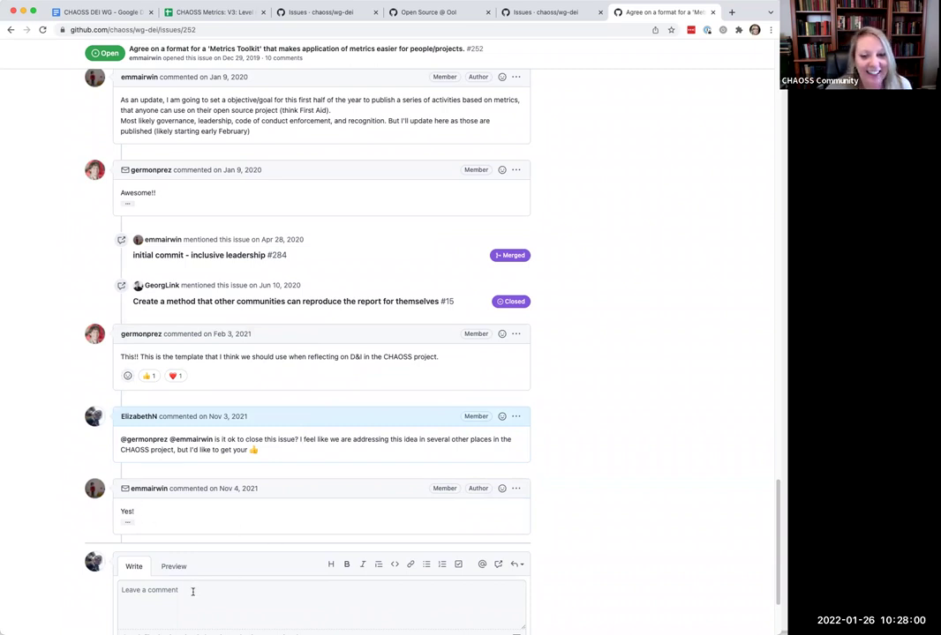
pyautogui.click(227, 591)
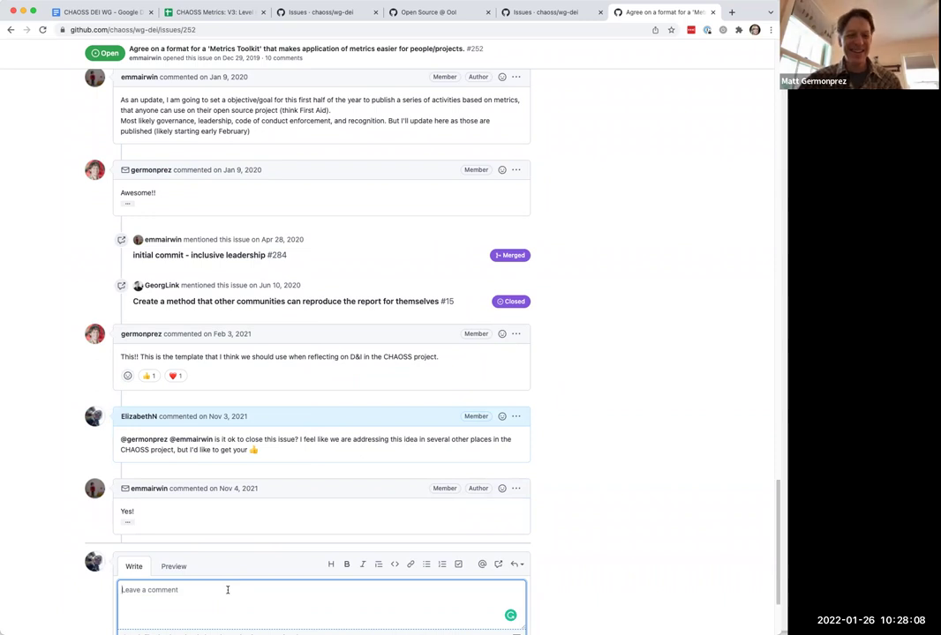
# Step: Close issue #252 on the Metrics Toolkit format
pyautogui.scroll(-3, 291, 564)
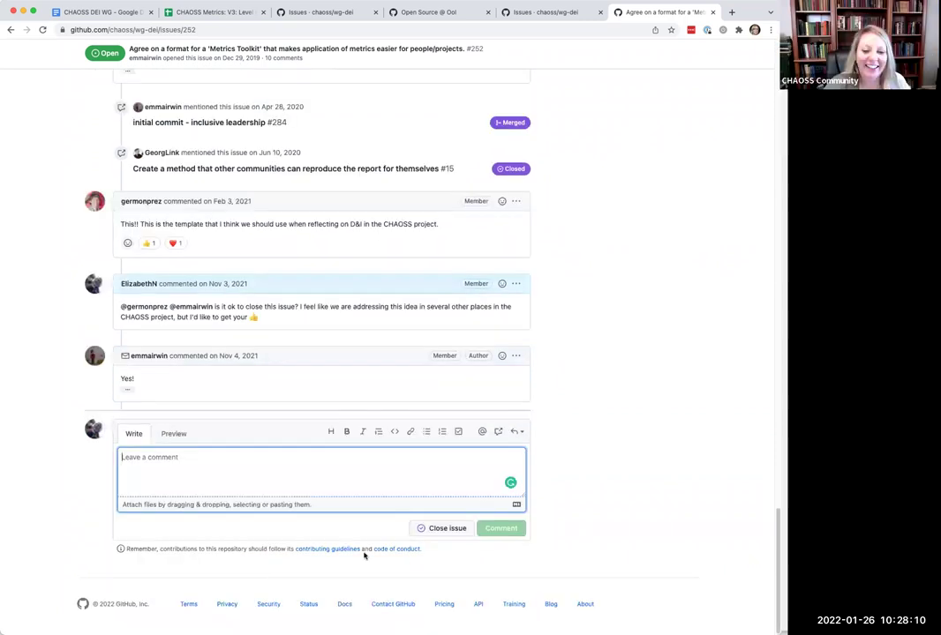
pyautogui.click(434, 532)
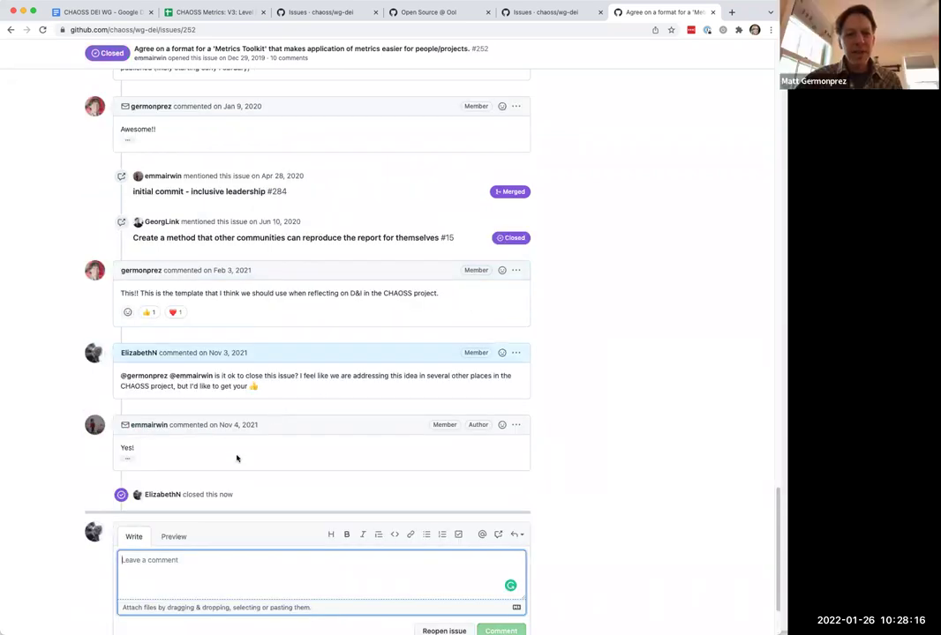
# Step: Scroll back to the top of the now-closed issue #252
pyautogui.scroll(5, 240, 455)
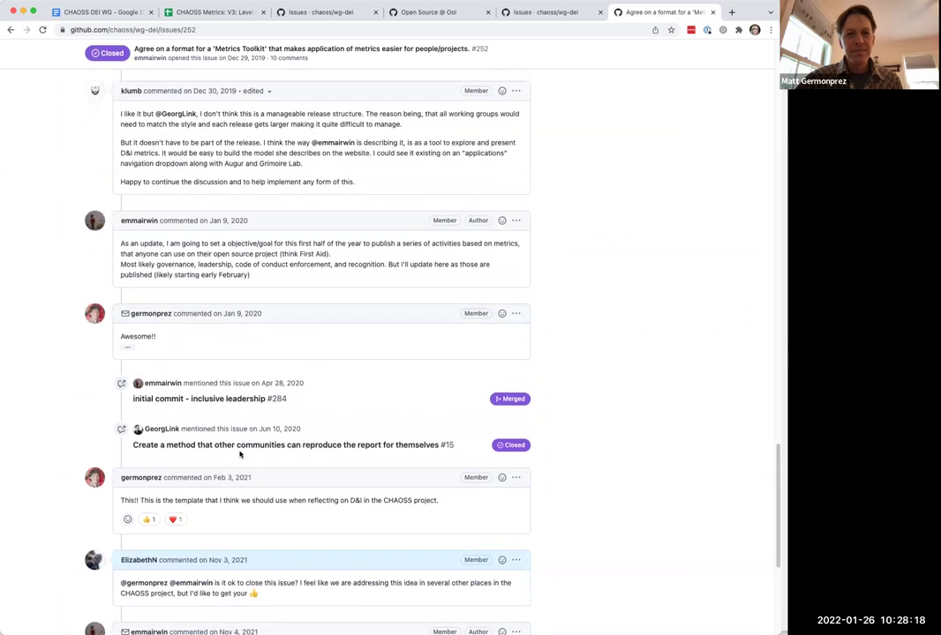
pyautogui.scroll(1, 239, 454)
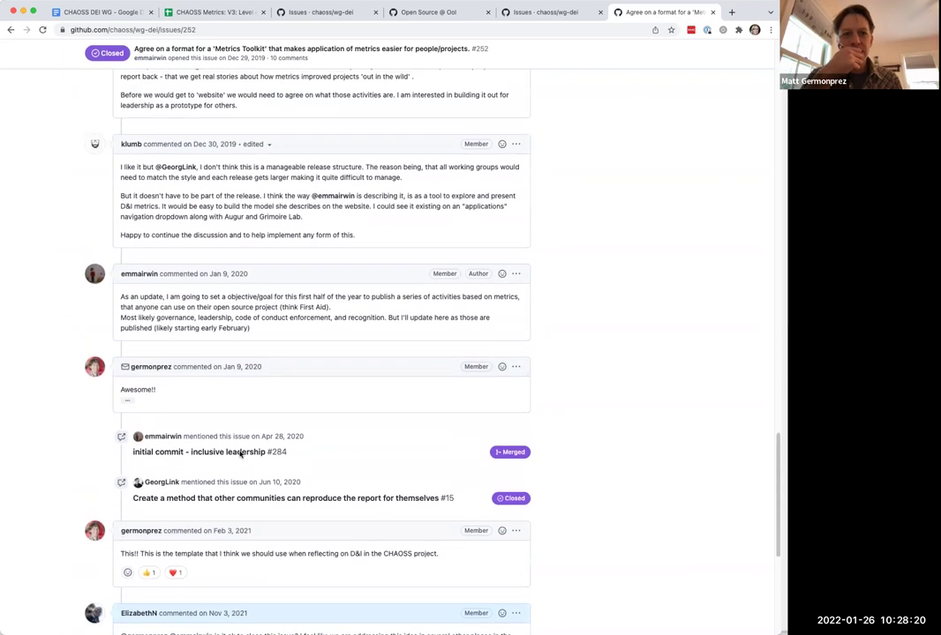
pyautogui.scroll(1, 239, 455)
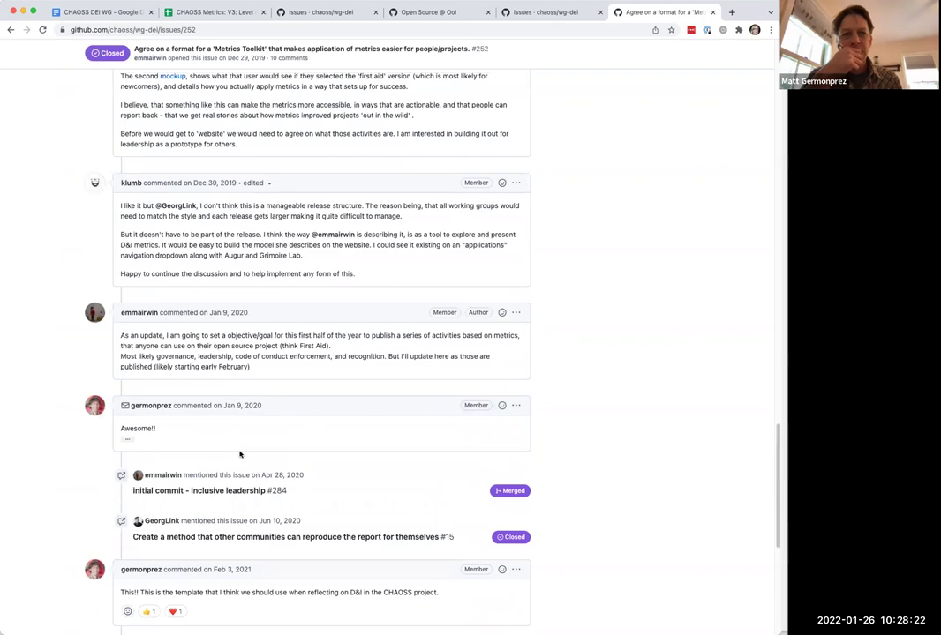
pyautogui.scroll(15, 239, 454)
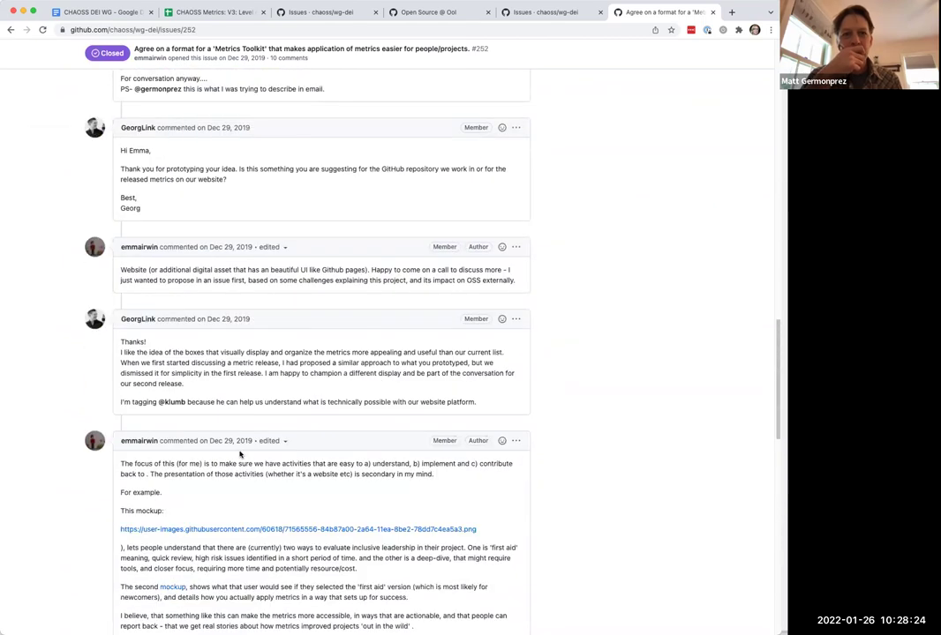
pyautogui.scroll(12, 239, 454)
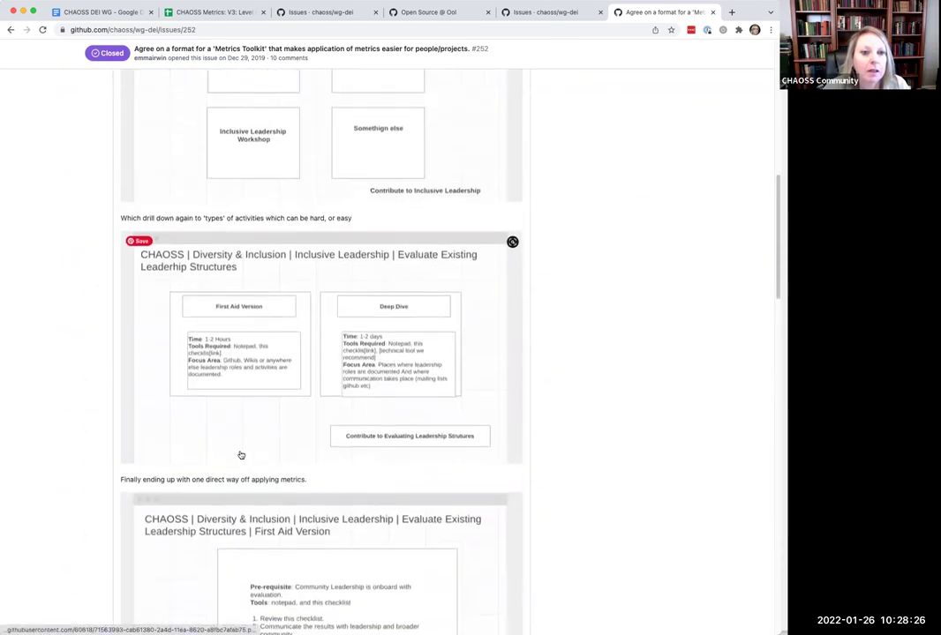
pyautogui.scroll(1, 240, 454)
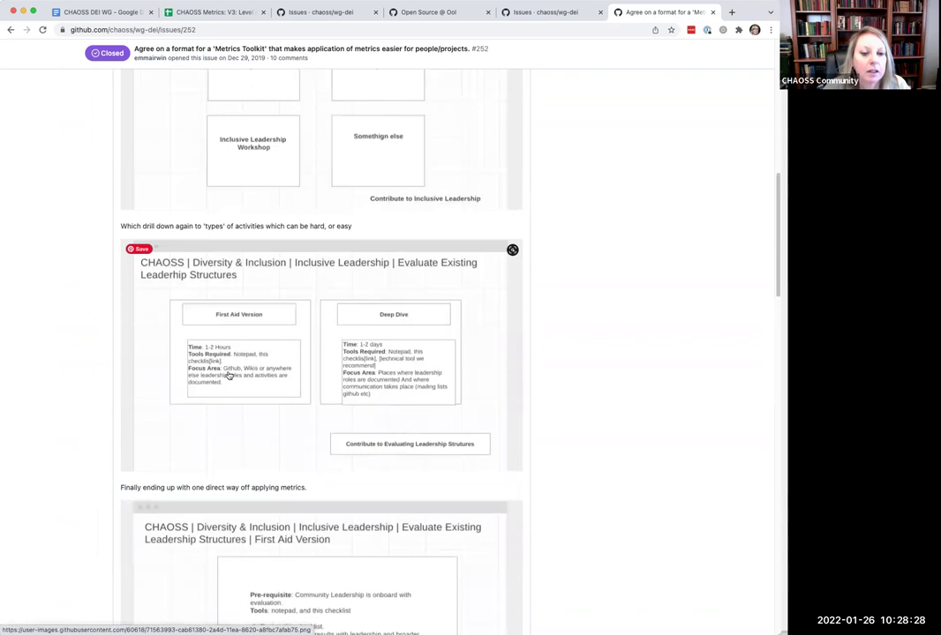
pyautogui.scroll(15, 395, 380)
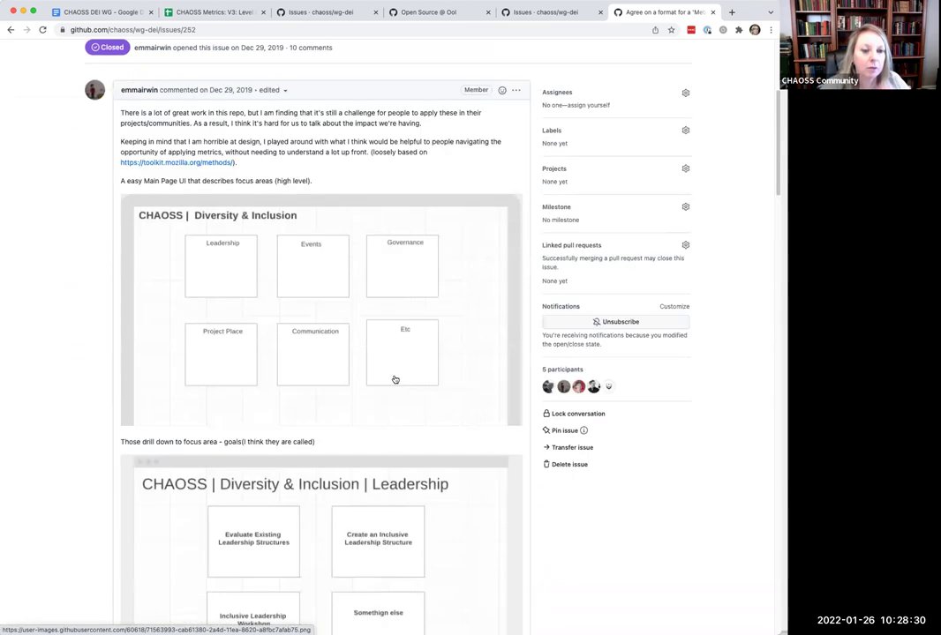
# Step: Scroll through the opening post's Diversity & Inclusion mockups, from focus areas to leadership goals
pyautogui.scroll(-3, 329, 411)
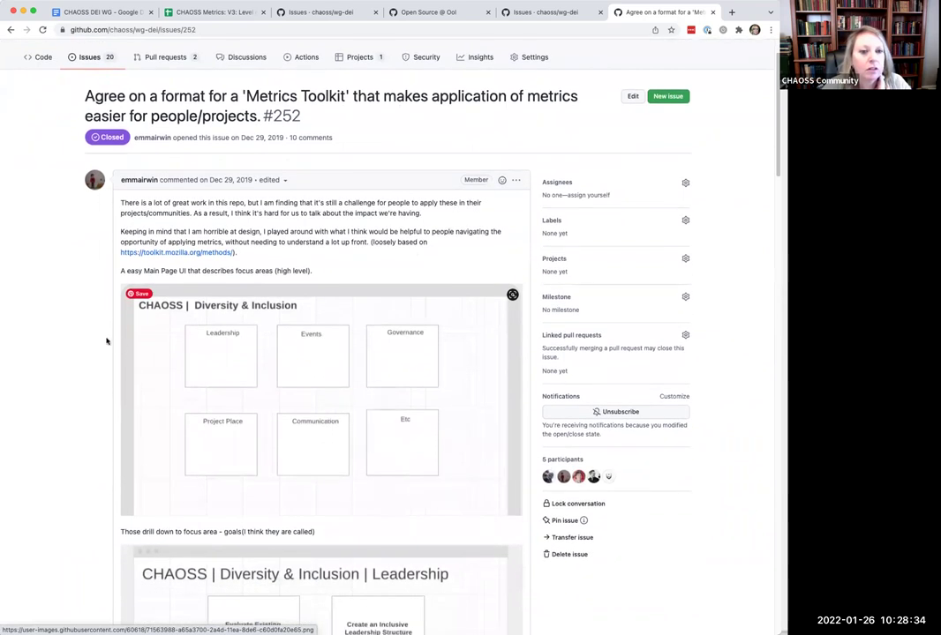
pyautogui.scroll(-1, 105, 340)
pyautogui.scroll(-2, 105, 340)
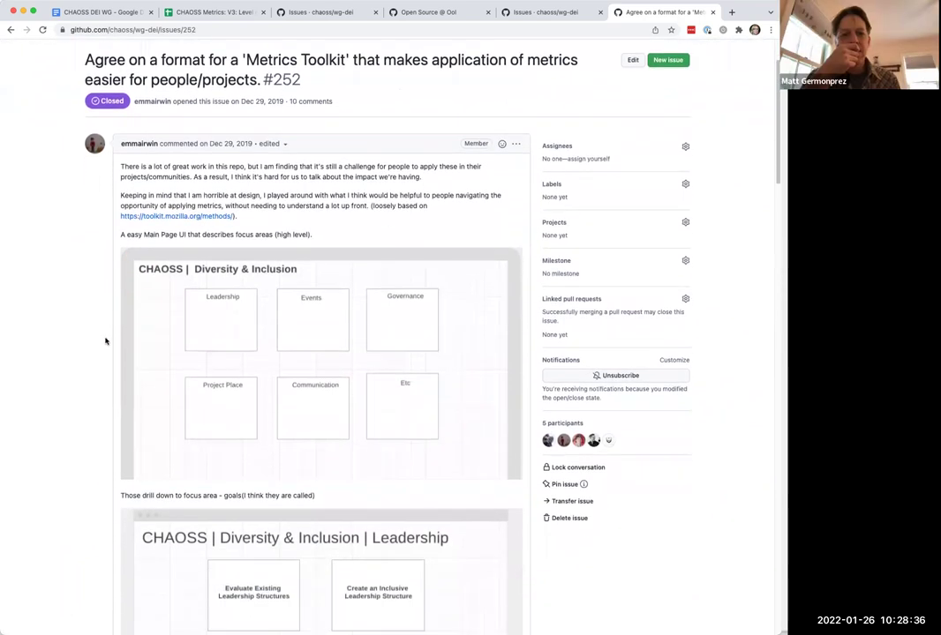
pyautogui.scroll(-1, 105, 340)
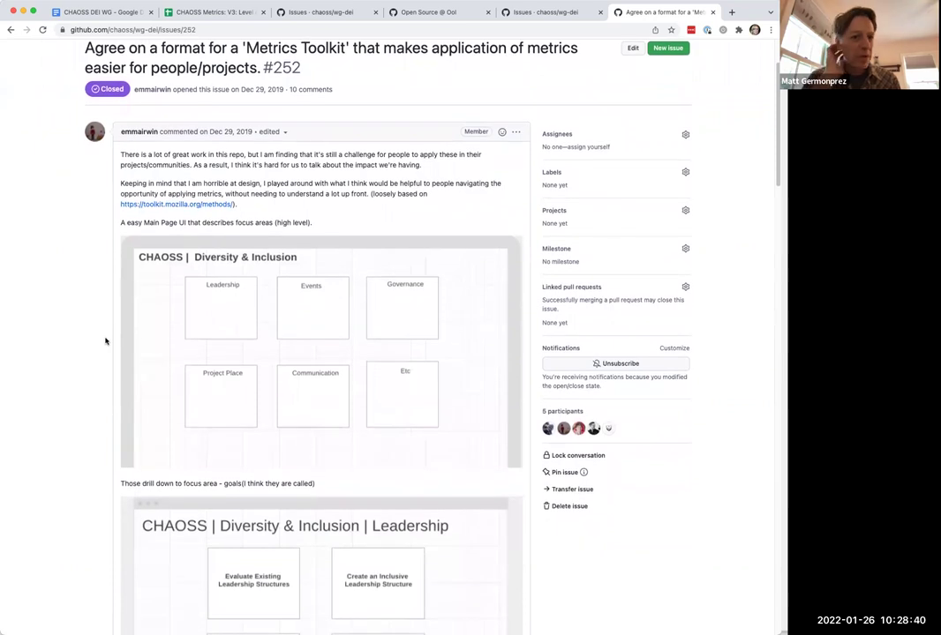
pyautogui.scroll(-3, 105, 340)
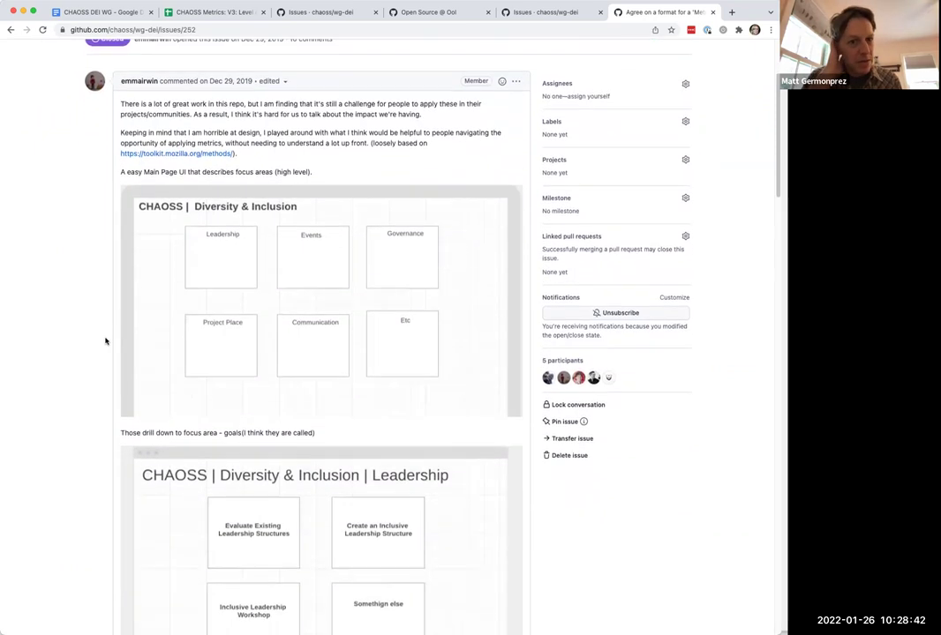
pyautogui.scroll(-2, 105, 340)
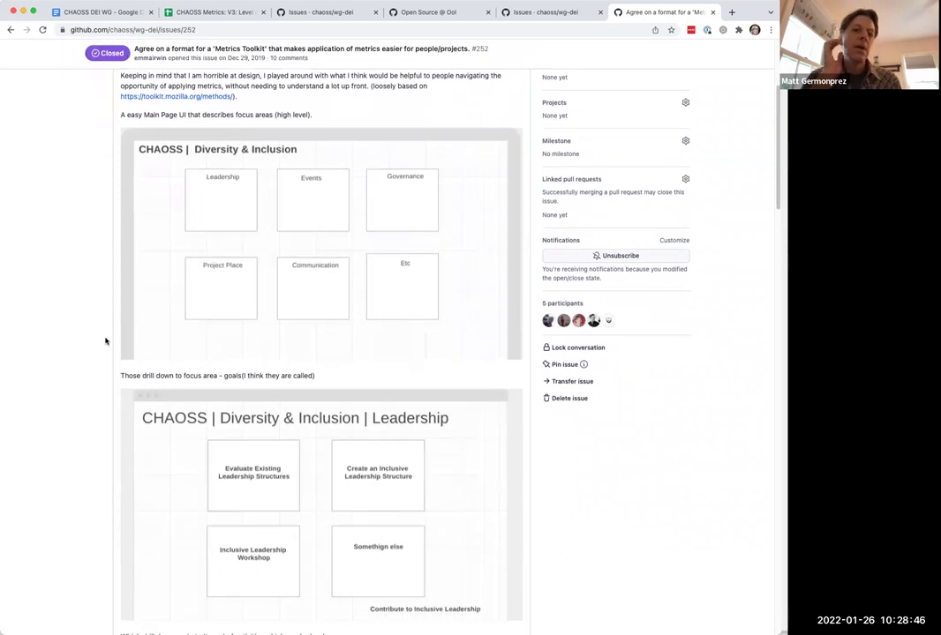
pyautogui.scroll(-2, 105, 341)
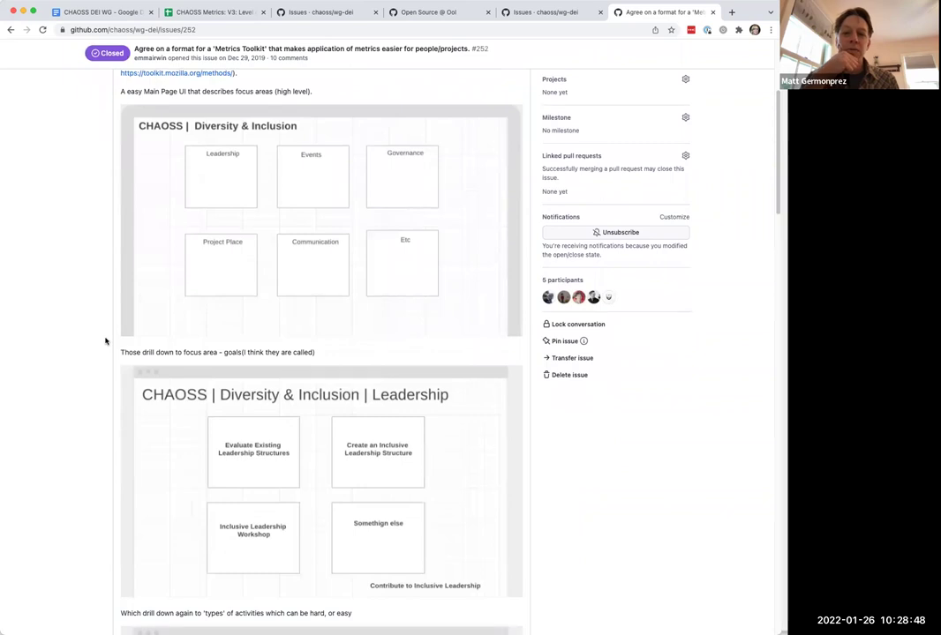
pyautogui.scroll(-2, 105, 341)
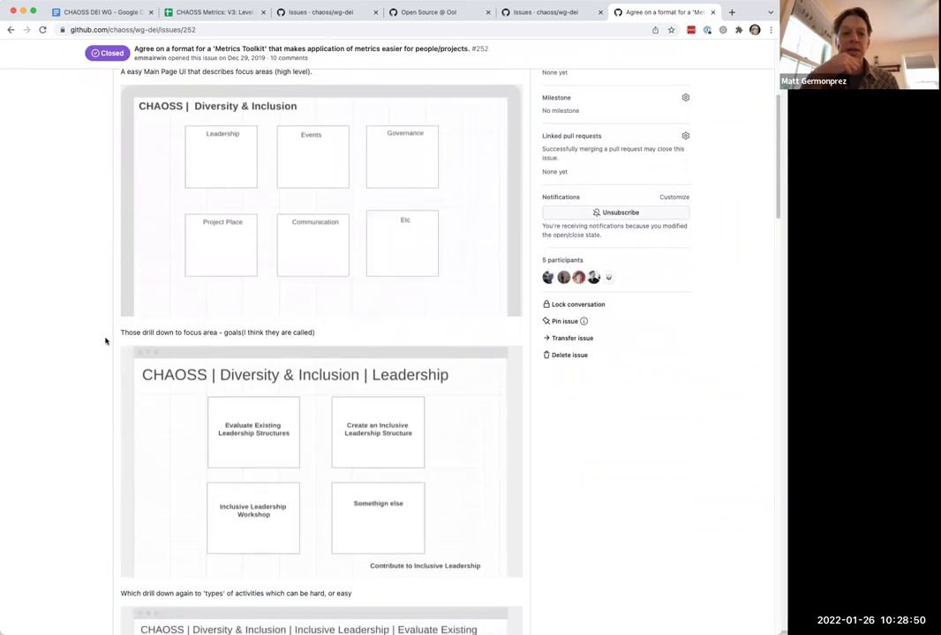
pyautogui.scroll(-5, 105, 341)
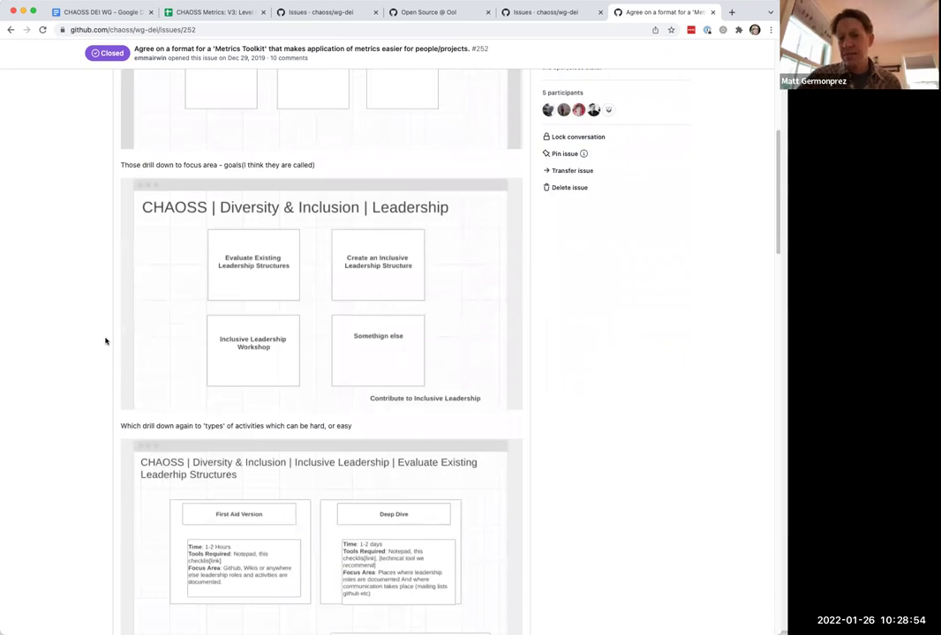
pyautogui.scroll(-1, 105, 341)
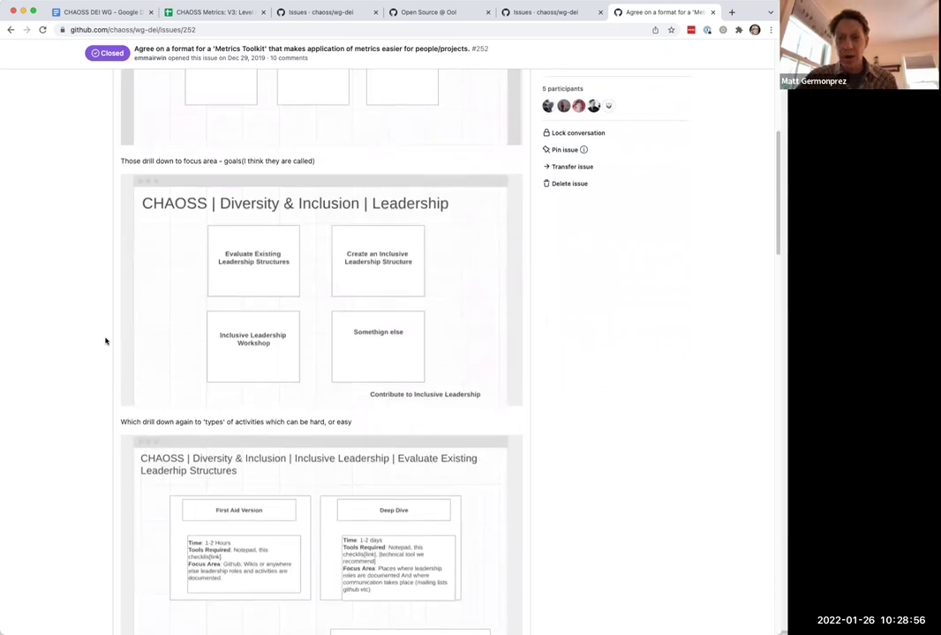
pyautogui.scroll(-2, 105, 341)
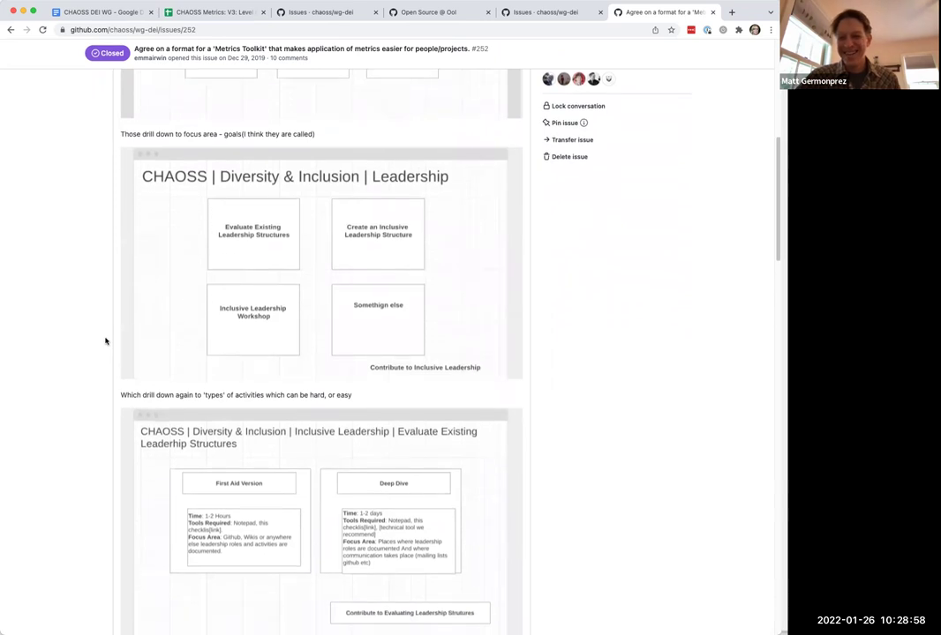
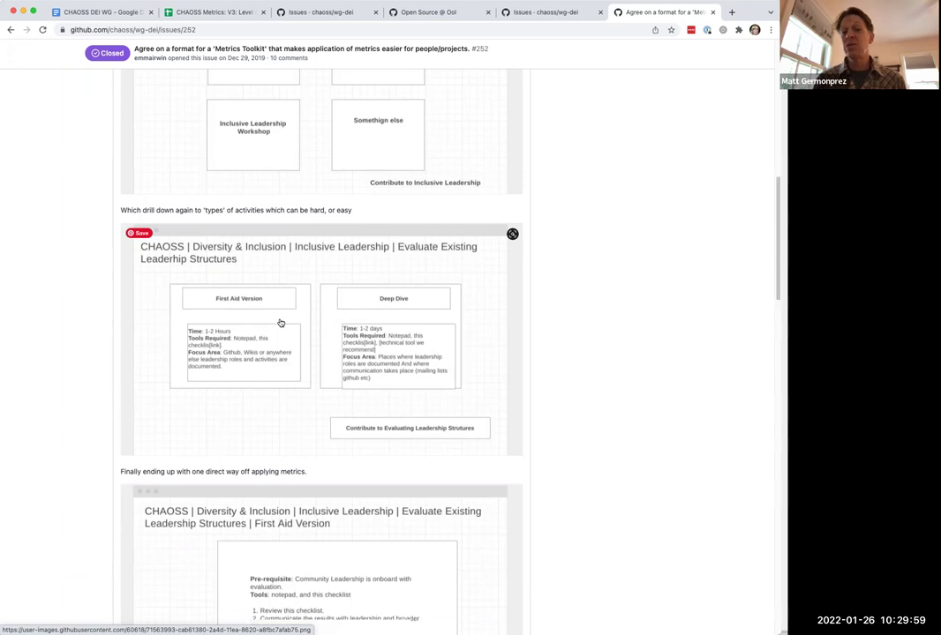
pyautogui.scroll(10, 281, 323)
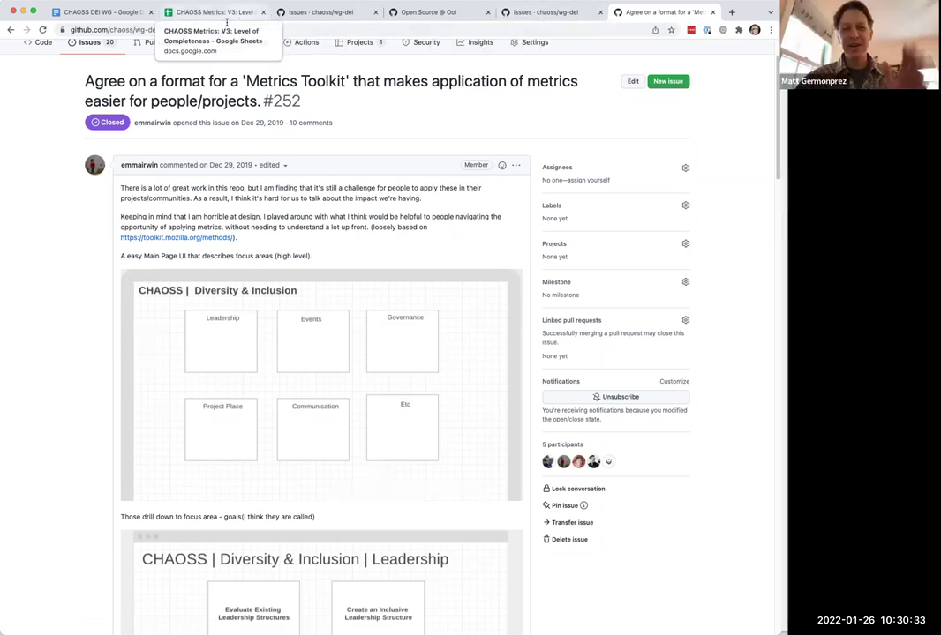
# Step: Go back from issue #252 to the wg-dei open issues list
pyautogui.click(192, 30)
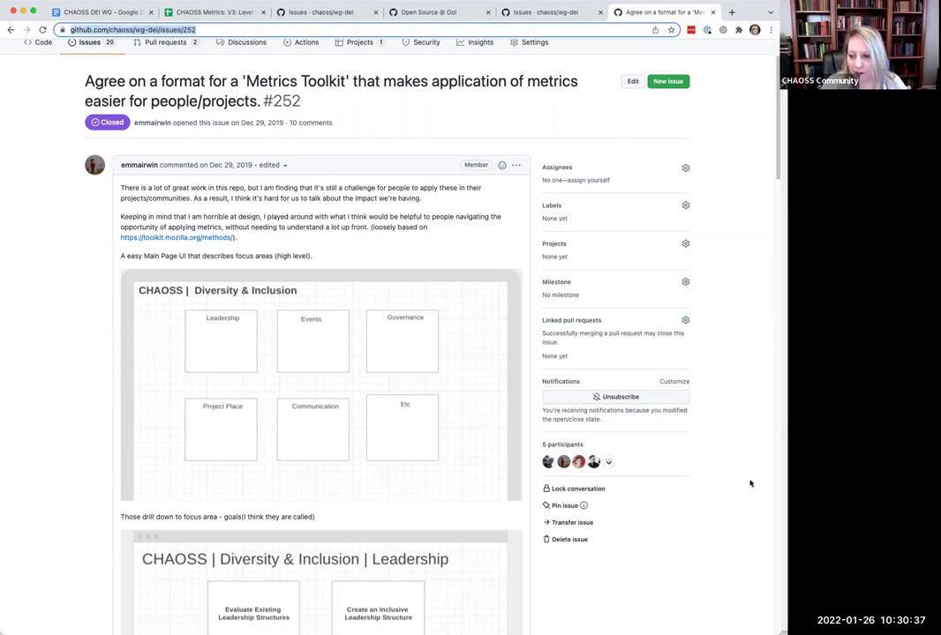
pyautogui.click(535, 14)
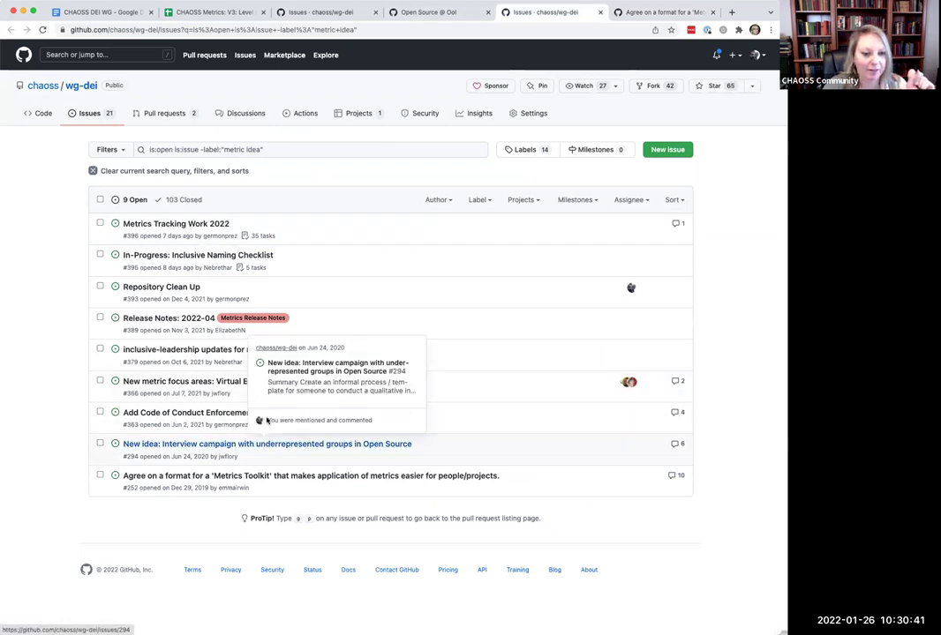
# Step: Reload the list, open issue #294 on the interview campaign, and read through its comments
pyautogui.click(42, 29)
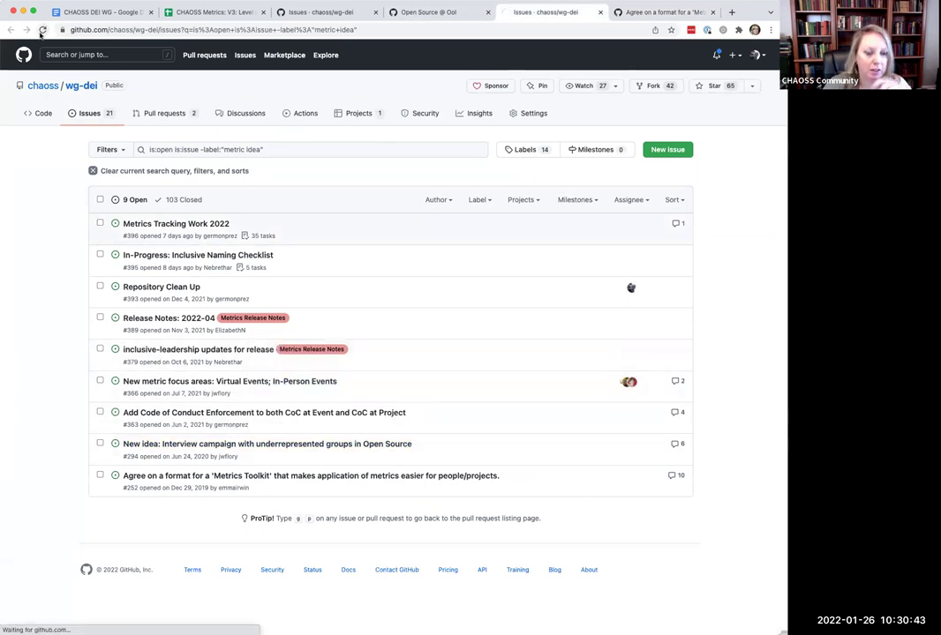
pyautogui.click(245, 448)
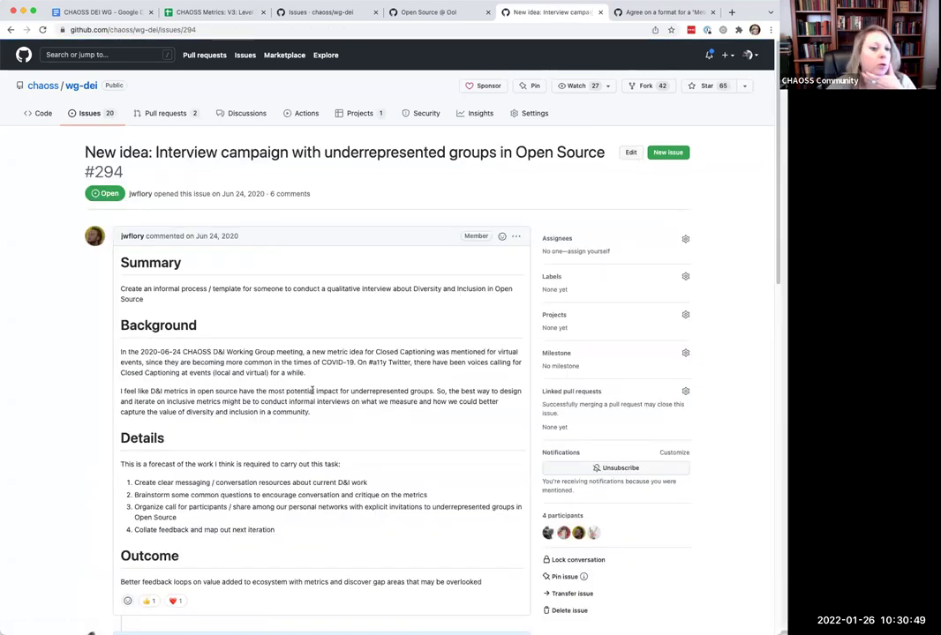
pyautogui.scroll(-1, 312, 390)
pyautogui.scroll(-3, 312, 390)
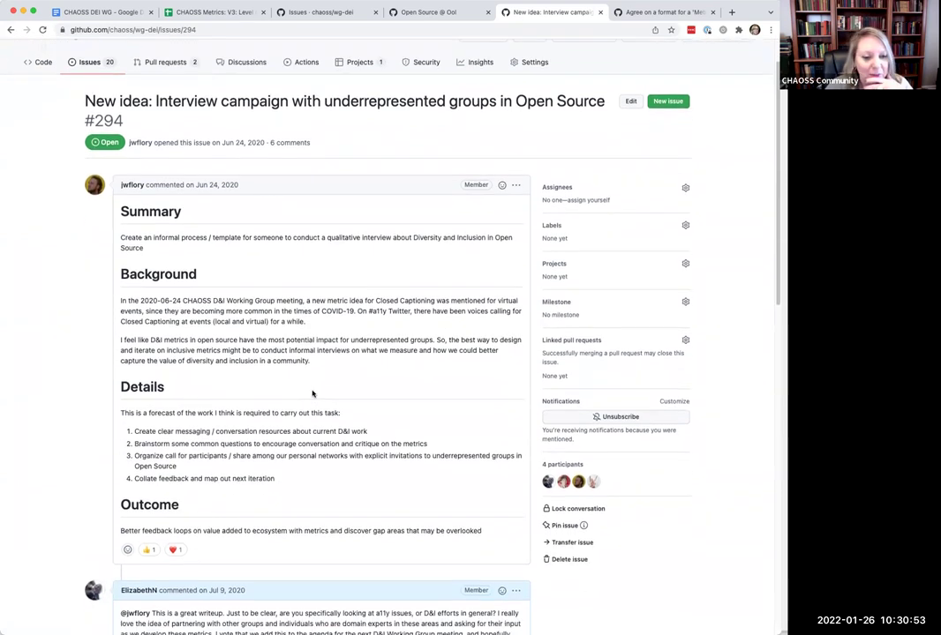
pyautogui.scroll(-4, 311, 394)
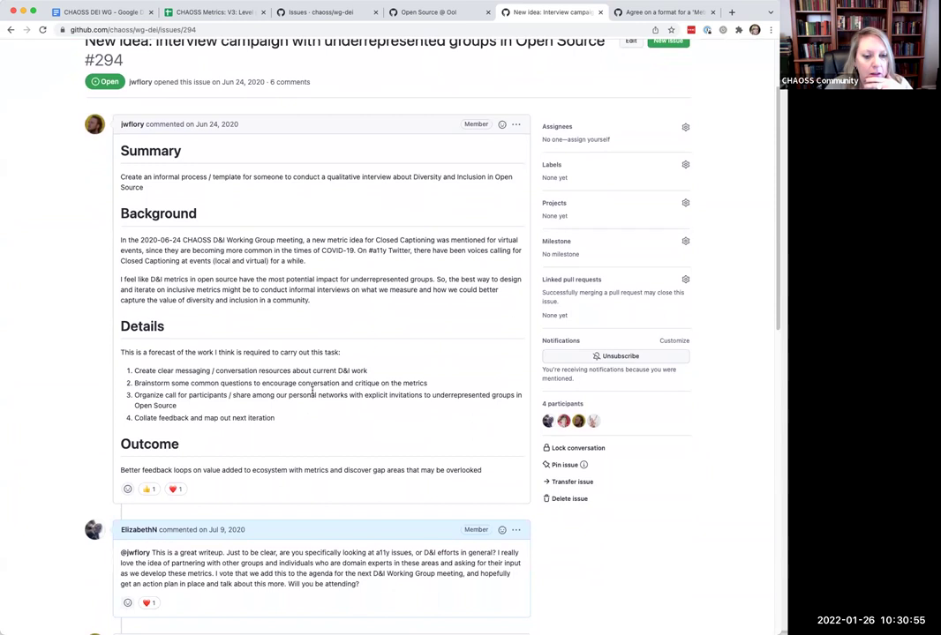
pyautogui.scroll(-2, 312, 391)
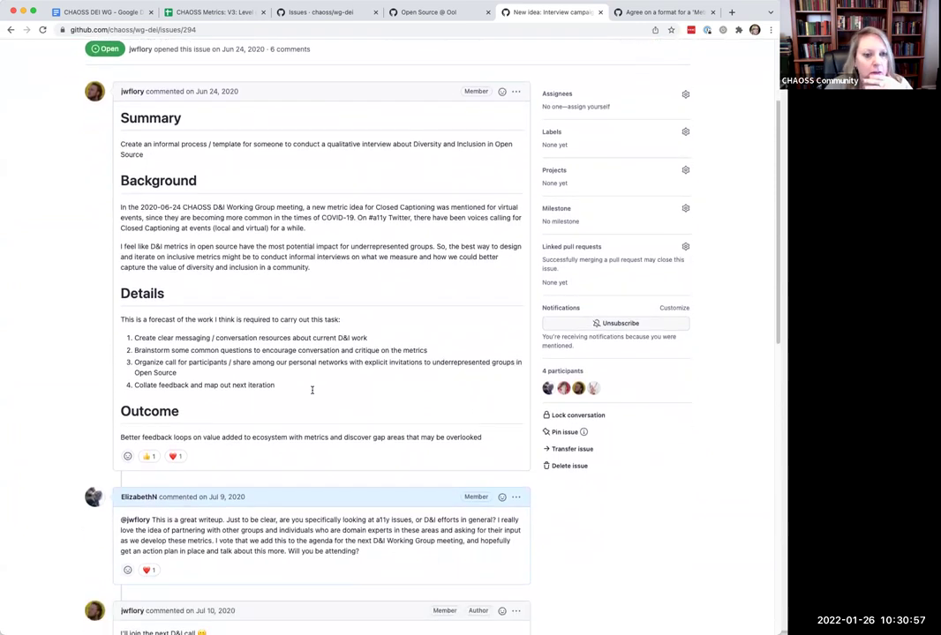
pyautogui.scroll(-4, 311, 394)
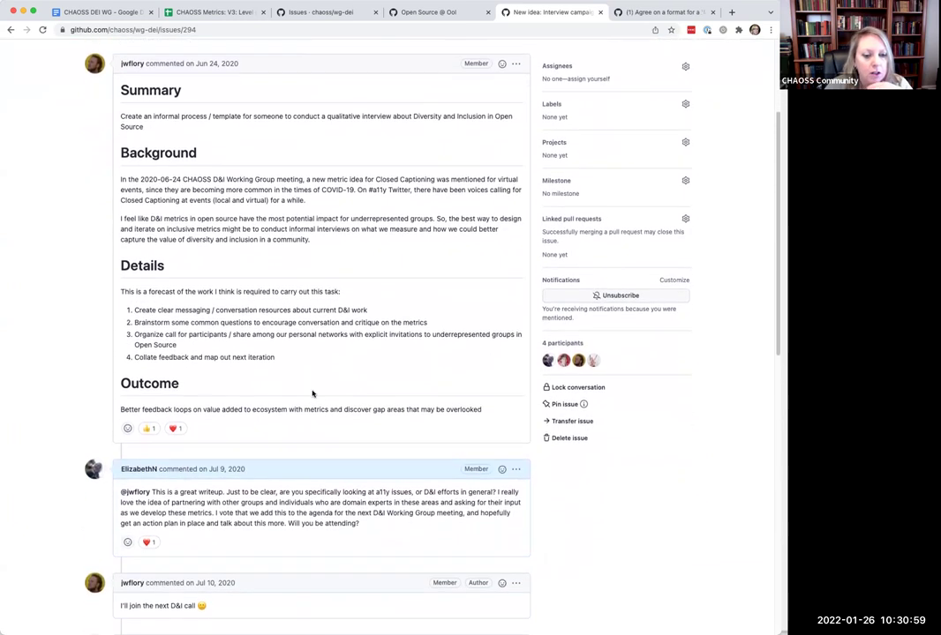
pyautogui.scroll(-12, 311, 394)
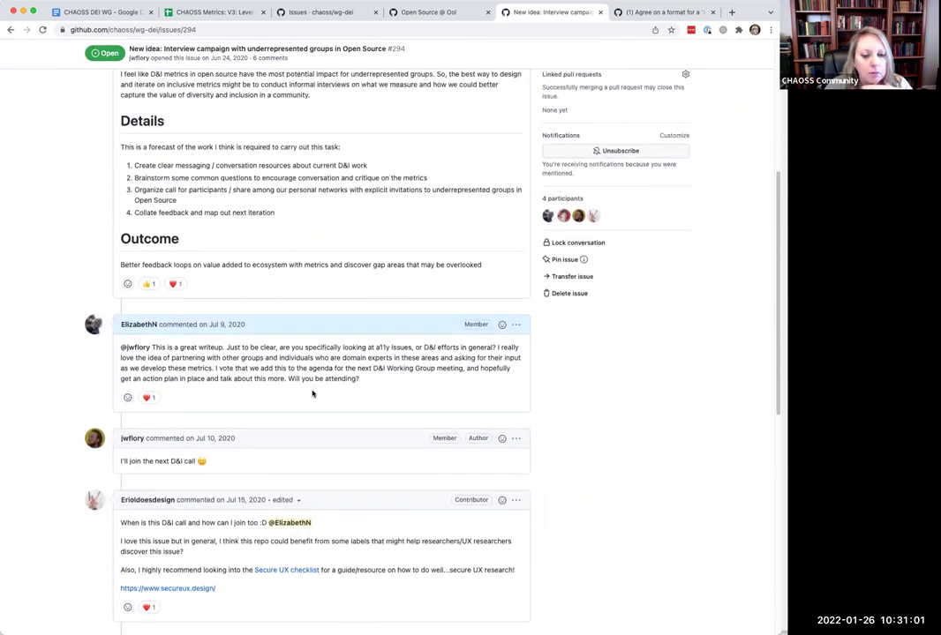
pyautogui.scroll(-14, 312, 394)
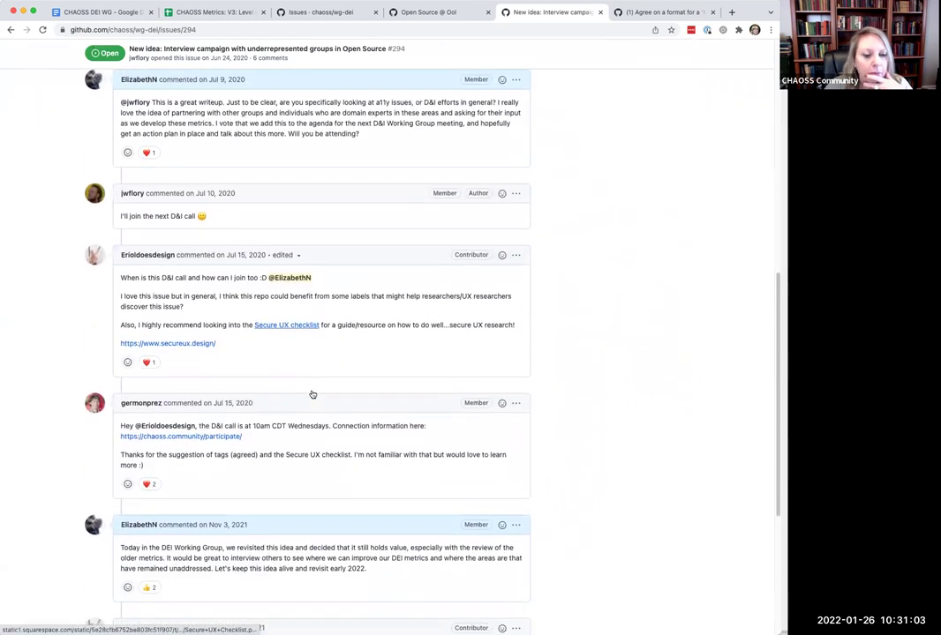
pyautogui.scroll(-2, 312, 393)
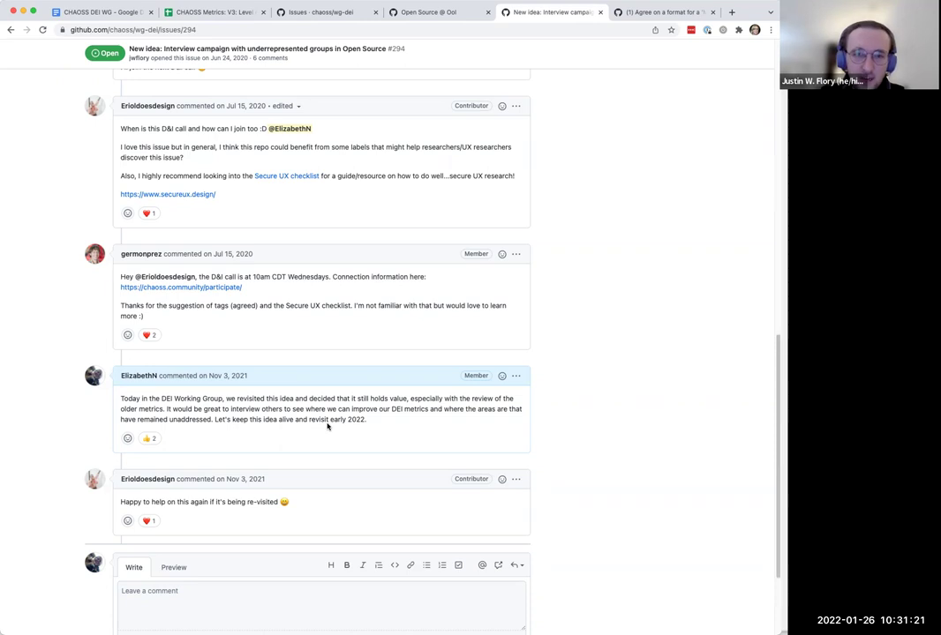
pyautogui.scroll(10, 327, 426)
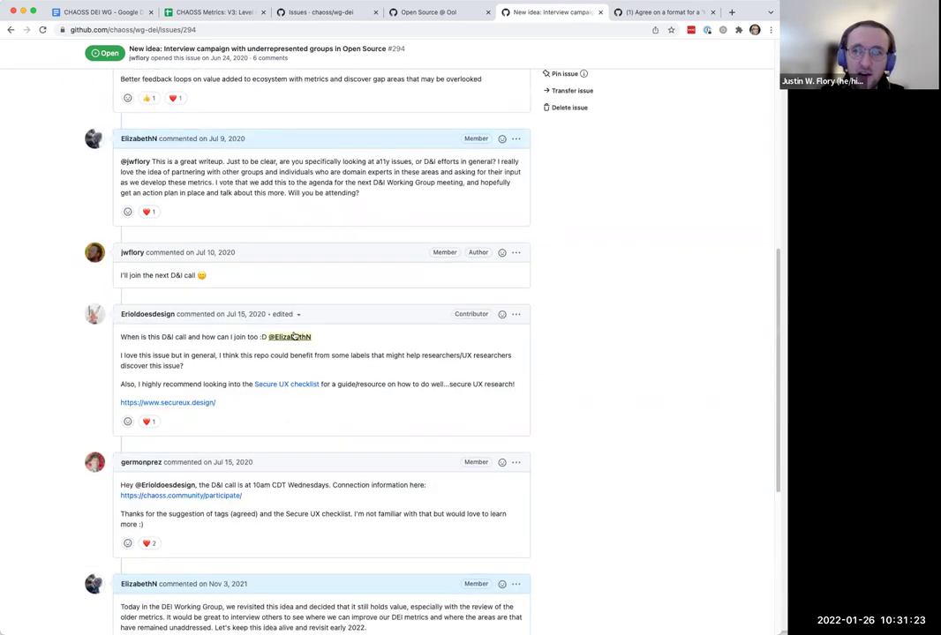
pyautogui.scroll(4, 296, 334)
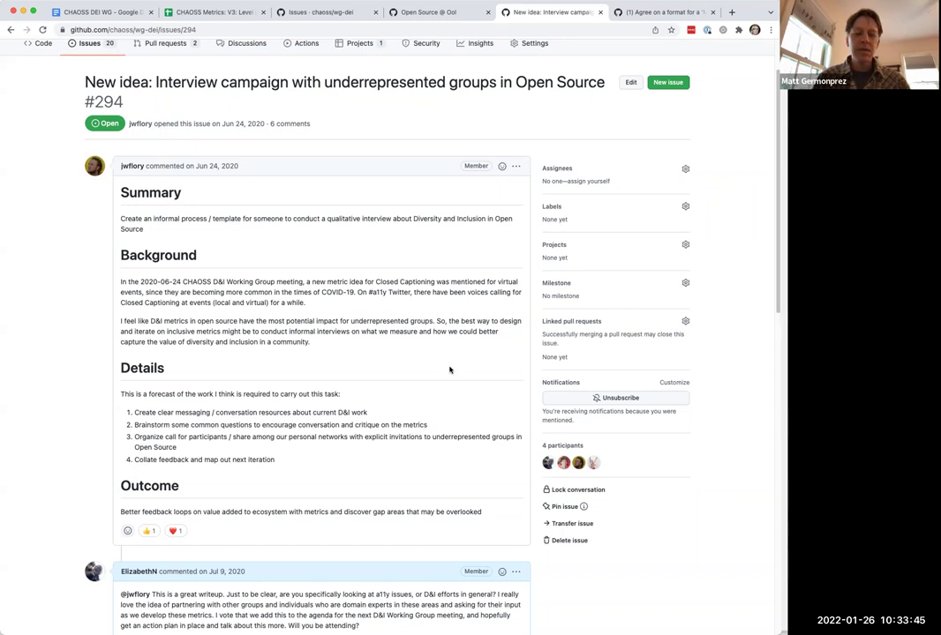
# Step: Scroll past #294's six comments and put the cursor in the Leave a comment box
pyautogui.scroll(-1, 344, 404)
pyautogui.scroll(-3, 344, 403)
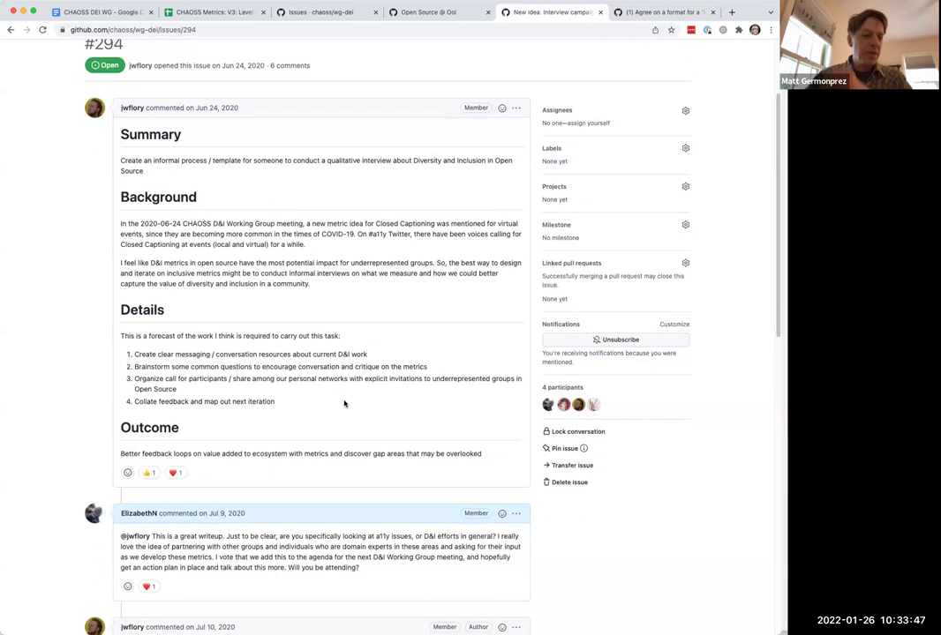
pyautogui.scroll(-2, 344, 404)
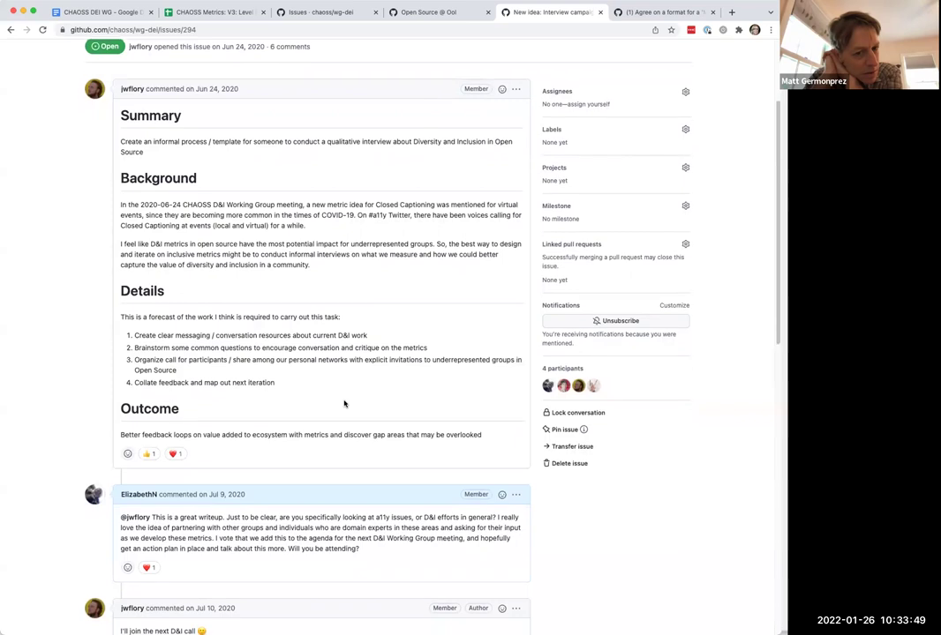
pyautogui.scroll(-8, 344, 404)
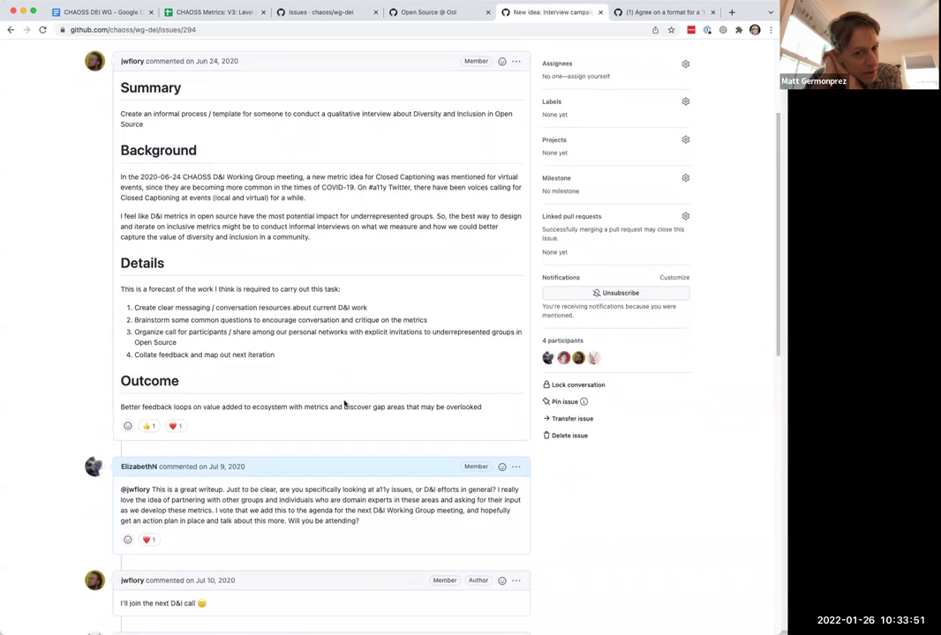
pyautogui.scroll(-3, 344, 404)
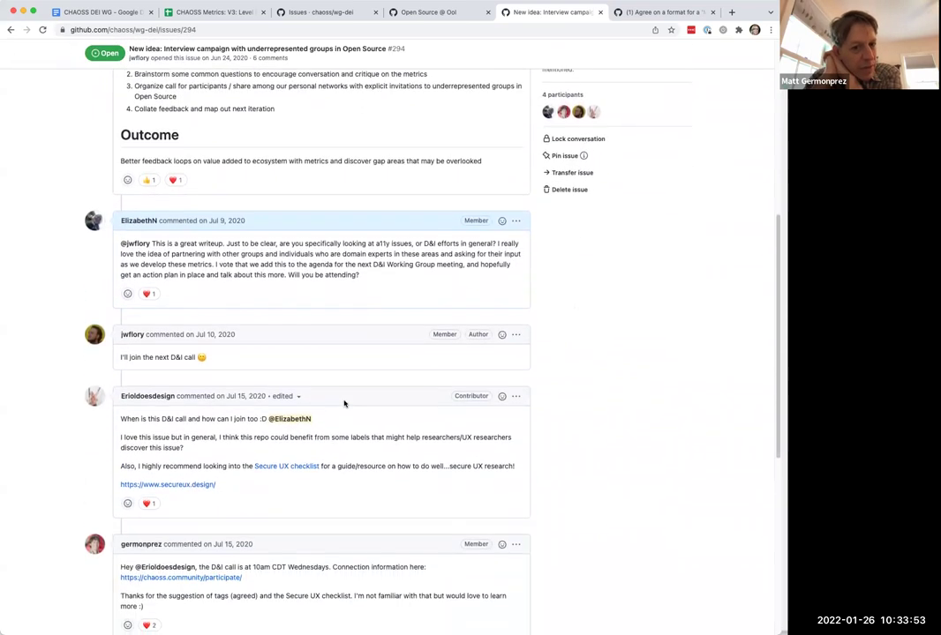
pyautogui.scroll(-4, 344, 403)
pyautogui.scroll(-5, 344, 403)
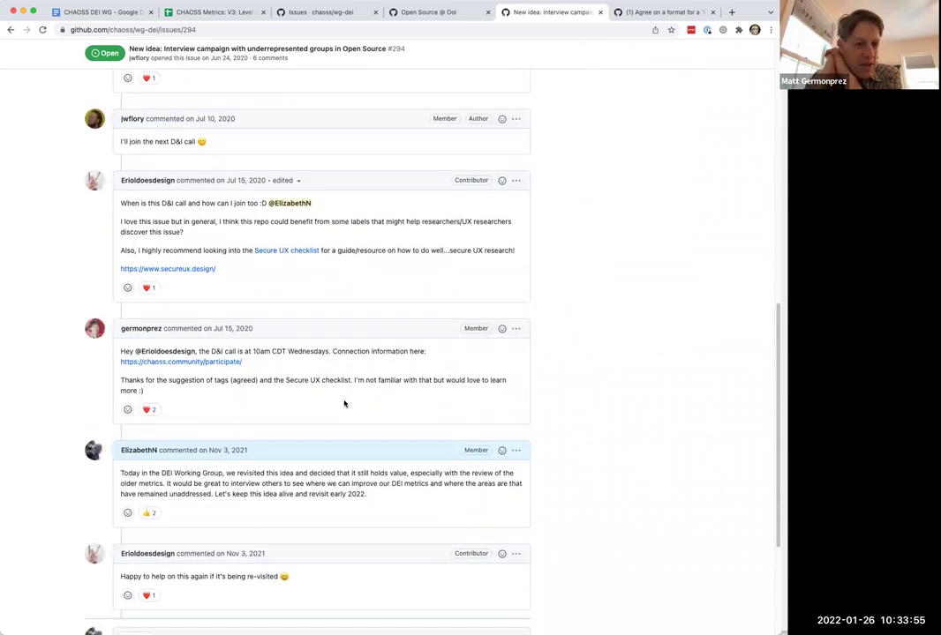
pyautogui.scroll(-3, 344, 403)
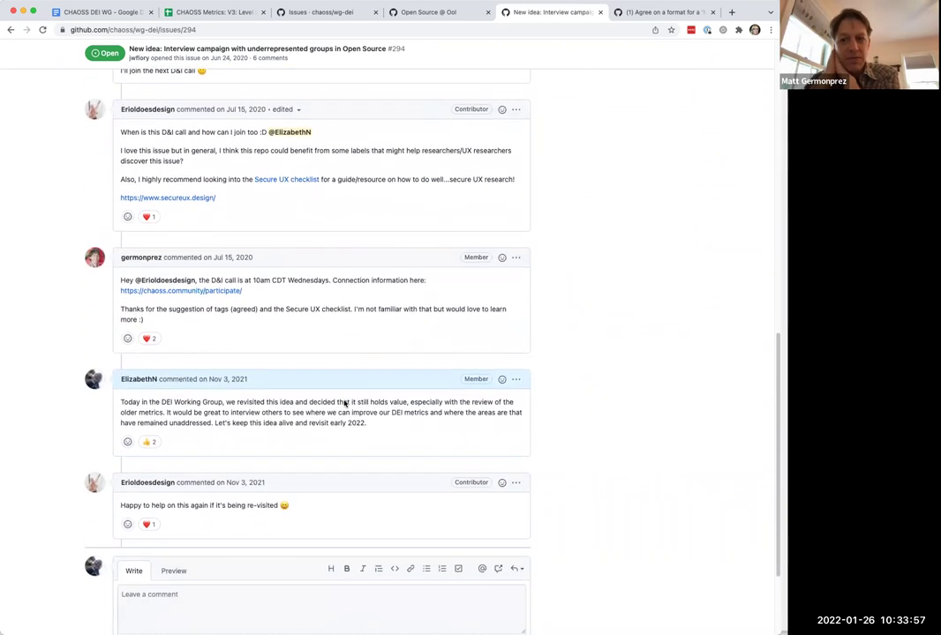
pyautogui.scroll(-5, 345, 403)
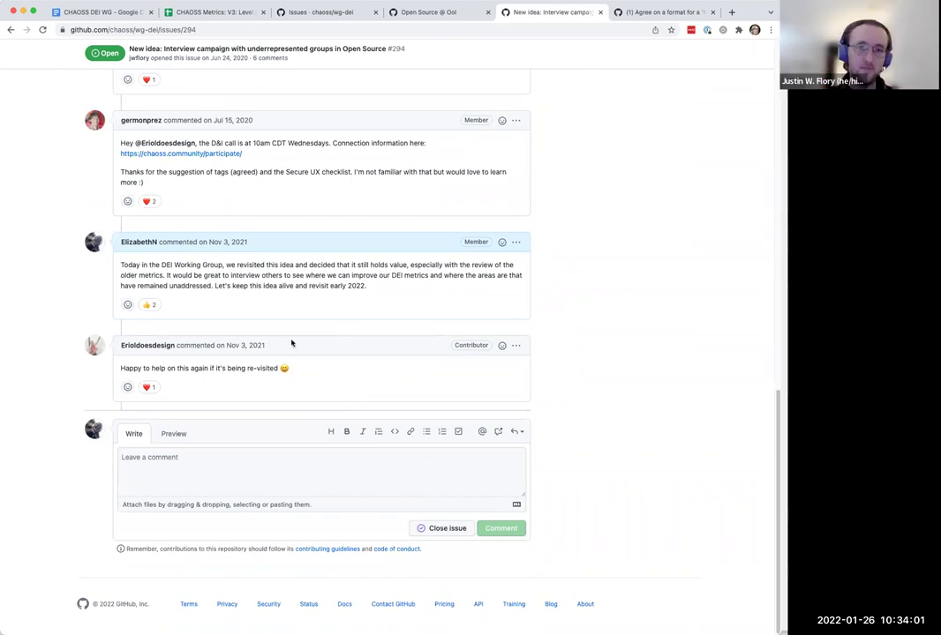
pyautogui.click(141, 458)
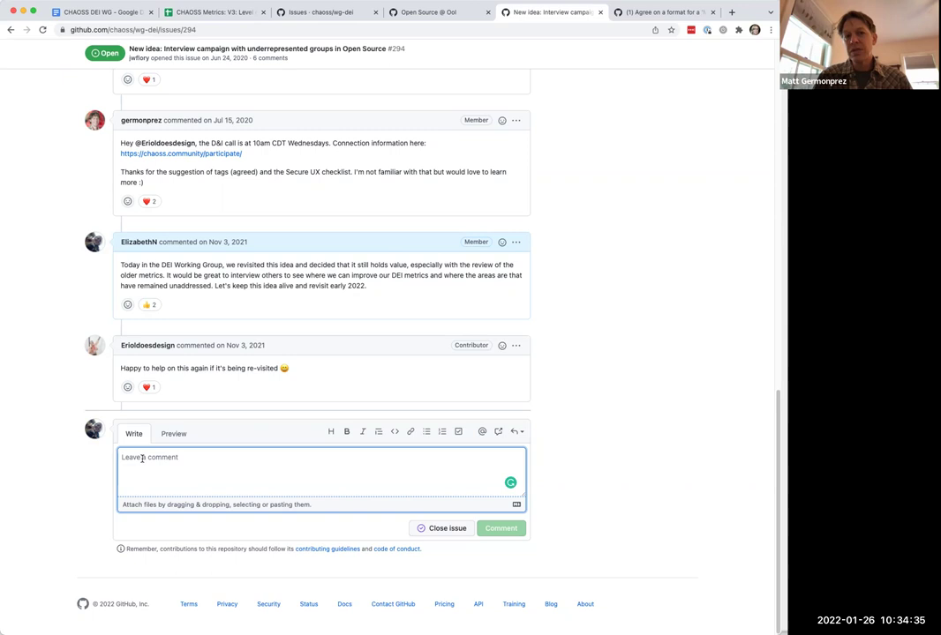
# Step: Write the meeting note: project is time-intensive and goes to the DEI Audit team for guidance
pyautogui.write('In ')
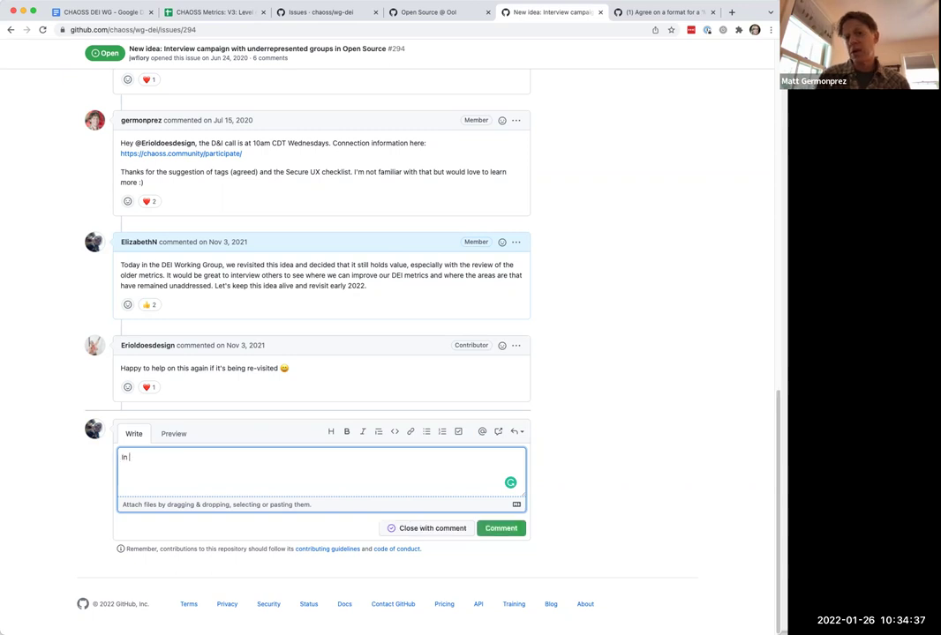
pyautogui.write("today's DEI ")
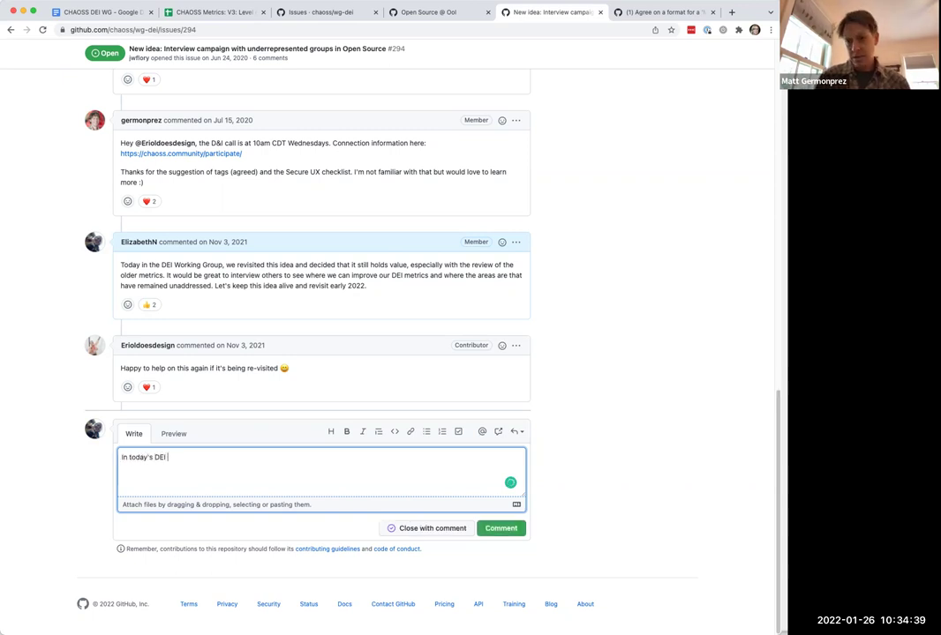
pyautogui.write('call, we di')
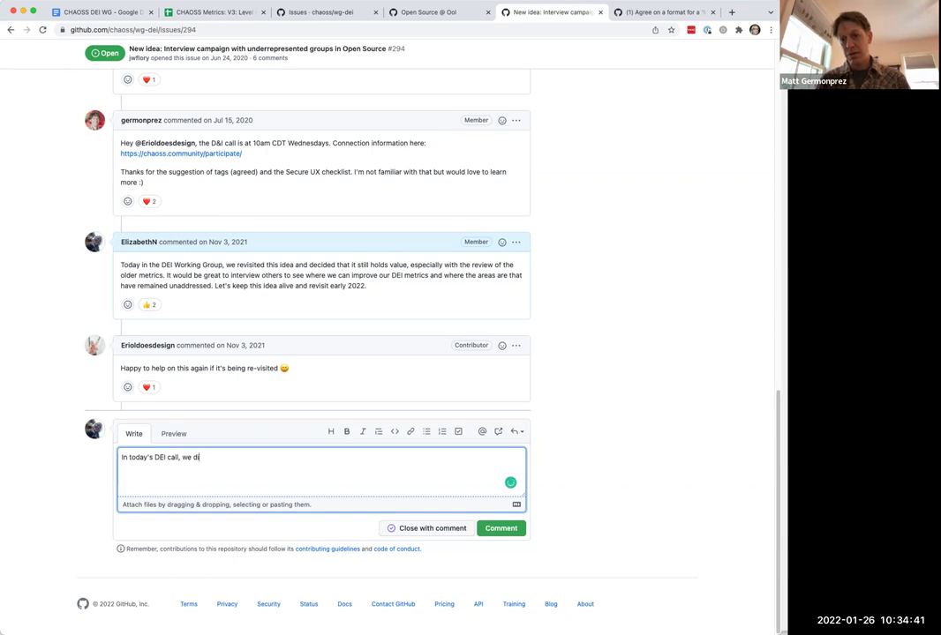
pyautogui.write('scussed the ')
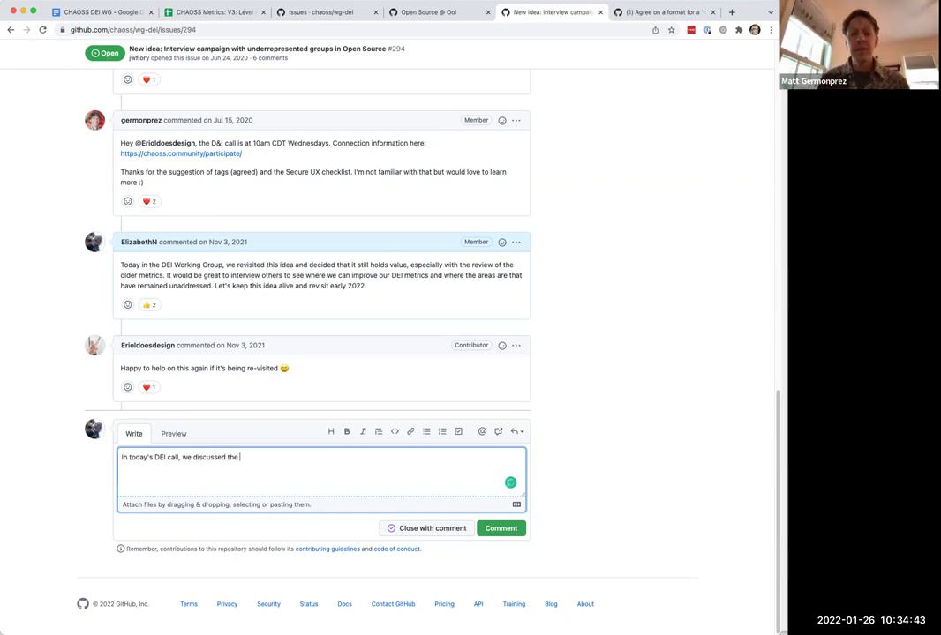
pyautogui.write('depth of a p')
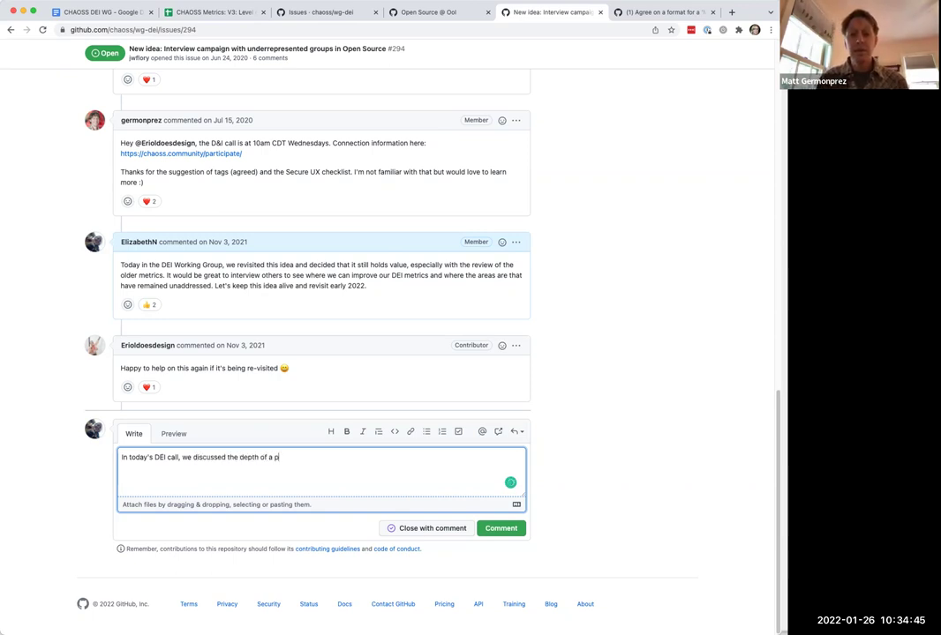
pyautogui.write('roject like this and')
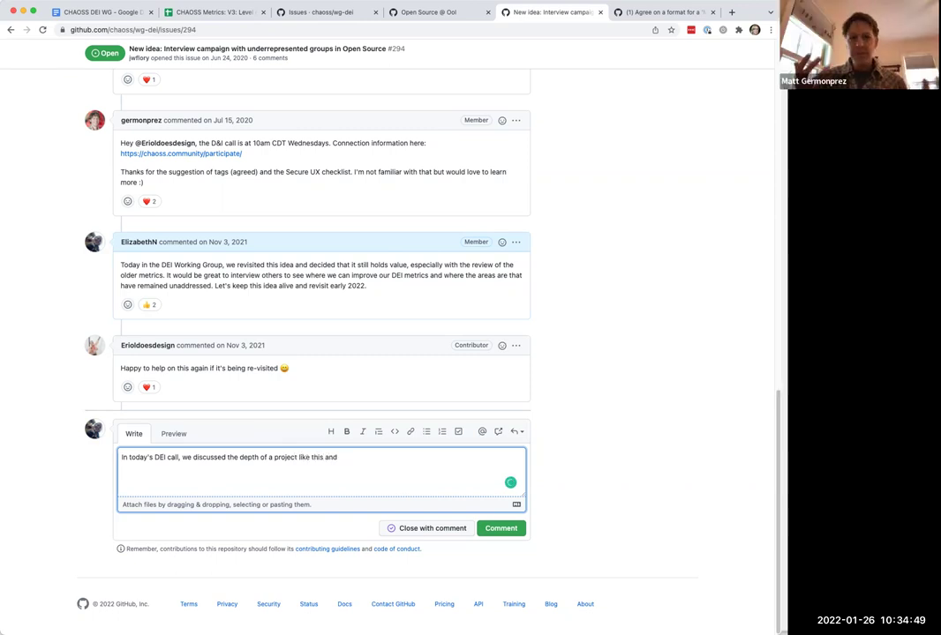
pyautogui.write(' that it will be relatively time intensiv')
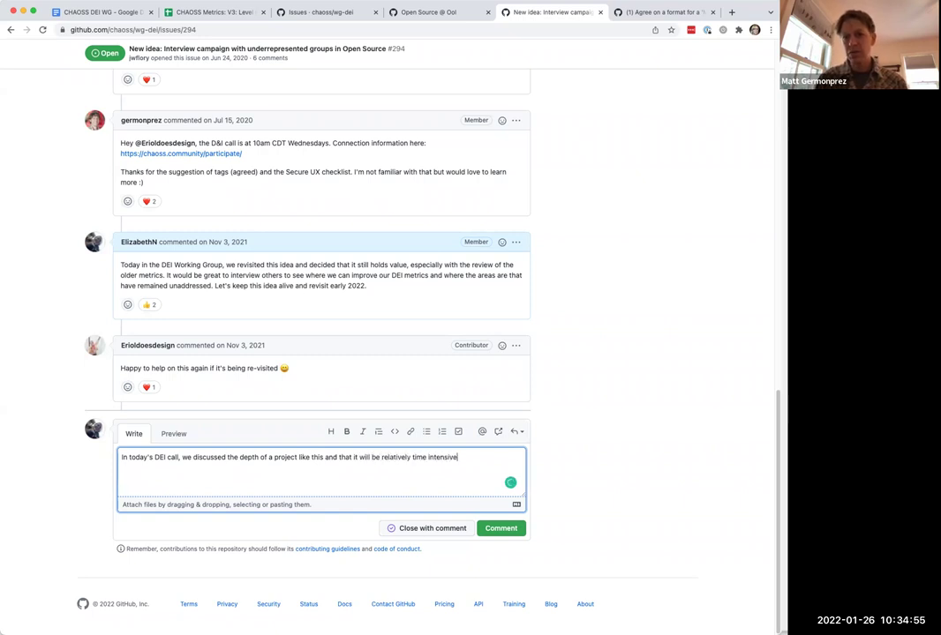
pyautogui.write("e. It's a")
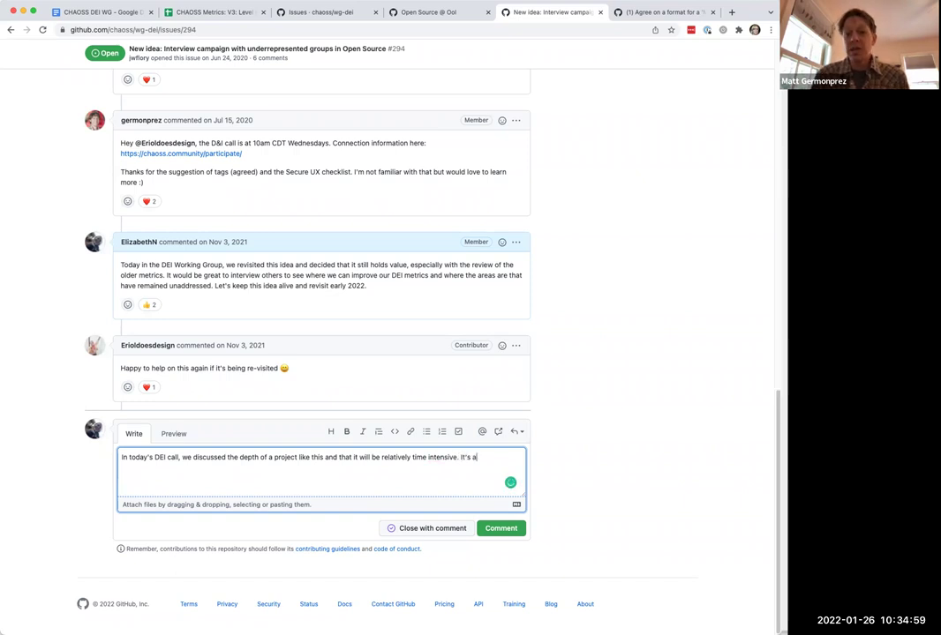
pyautogui.write(' big ask to have people schedule, run, and reflect on a set of interviews')
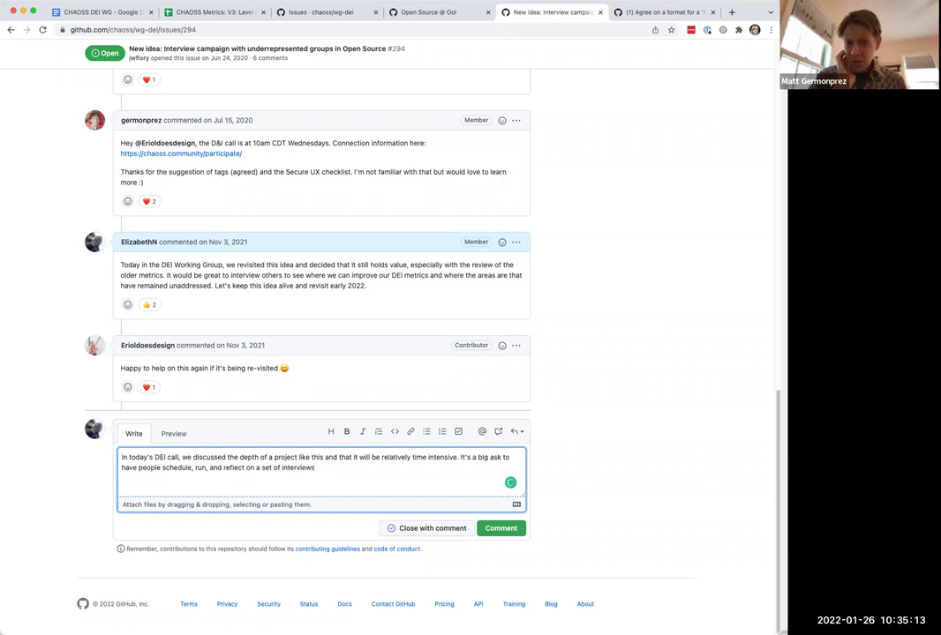
pyautogui.write('. WE are')
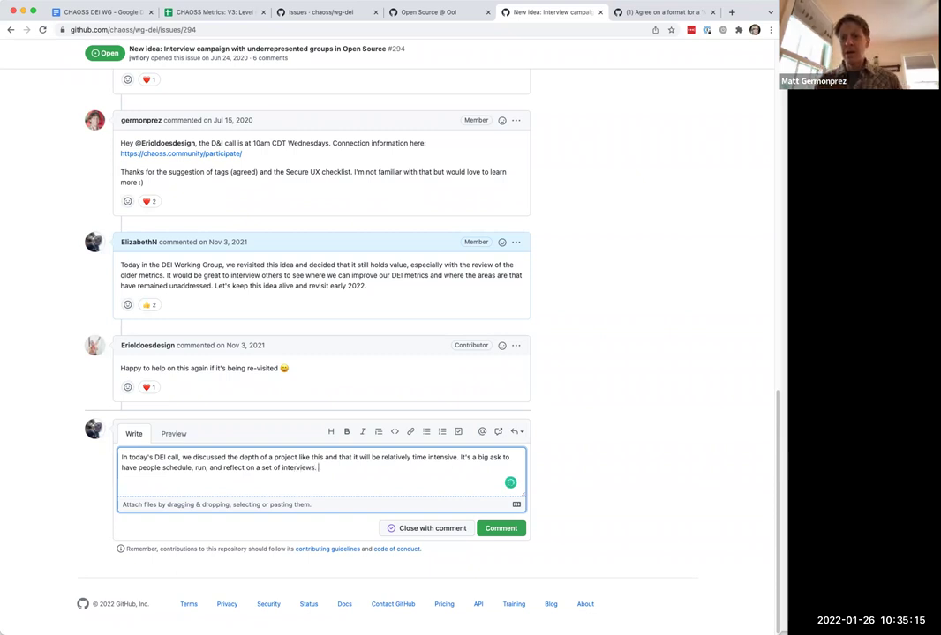
pyautogui.press('BackSpace')
pyautogui.press('BackSpace')
pyautogui.press('BackSpace')
pyautogui.write('are going to')
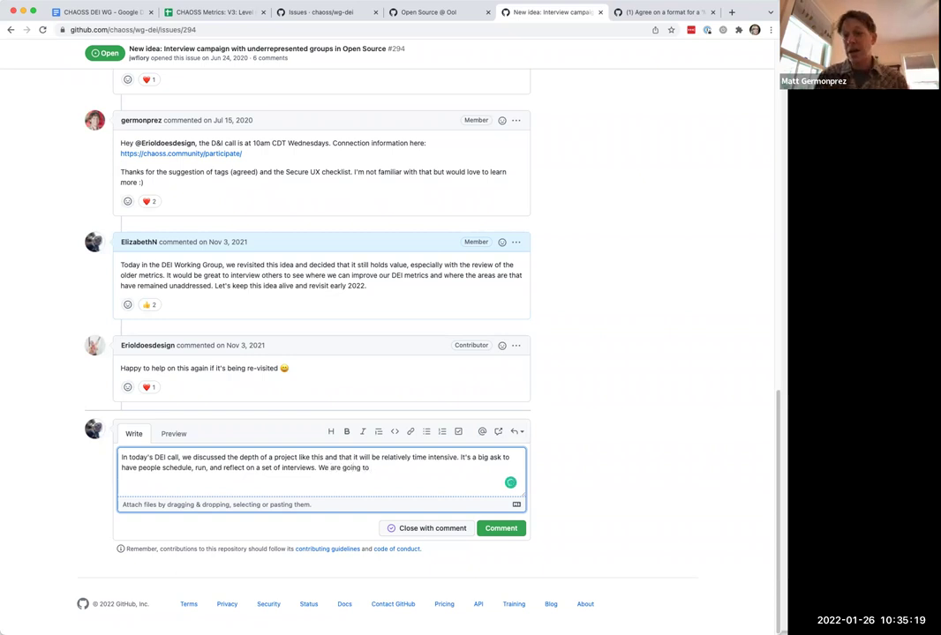
pyautogui.write(' pose this ')
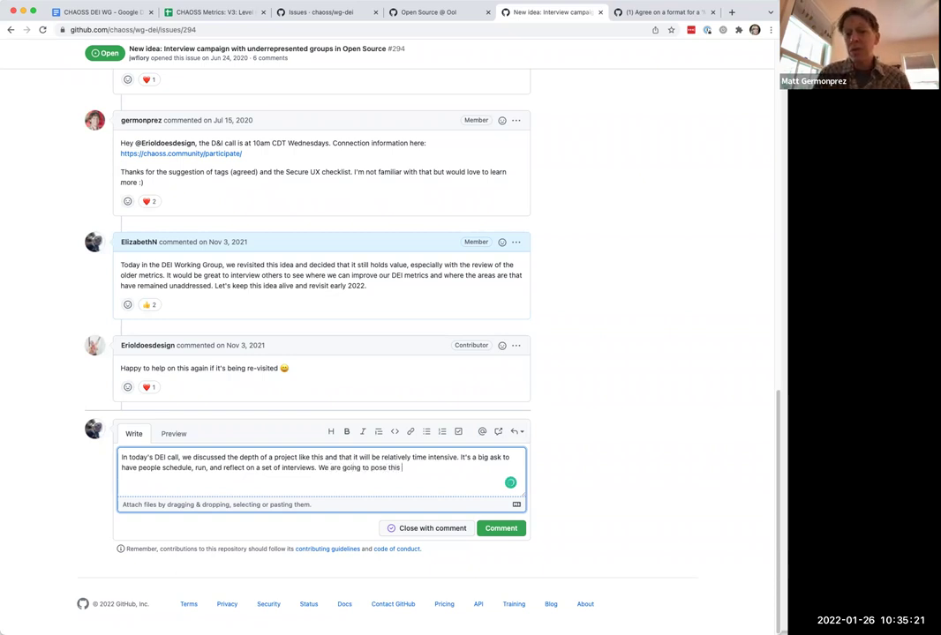
pyautogui.write('to the DEI ')
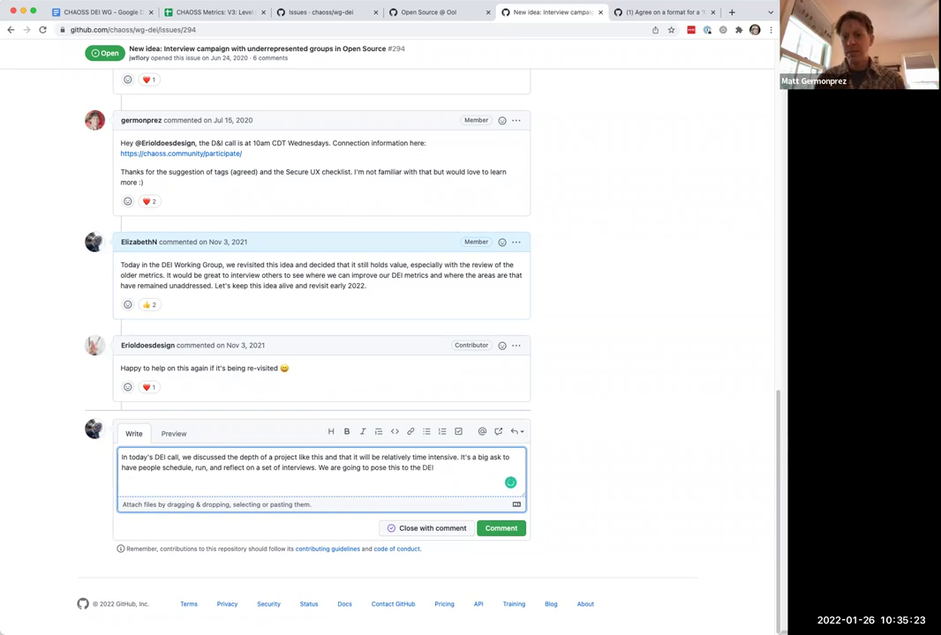
pyautogui.write('Audit team for')
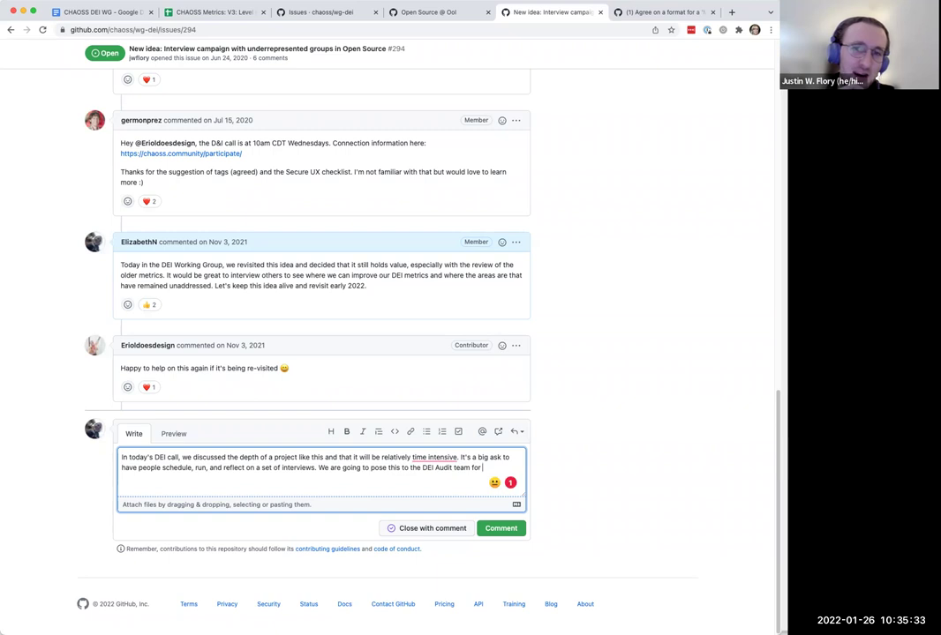
pyautogui.write('some guidance and')
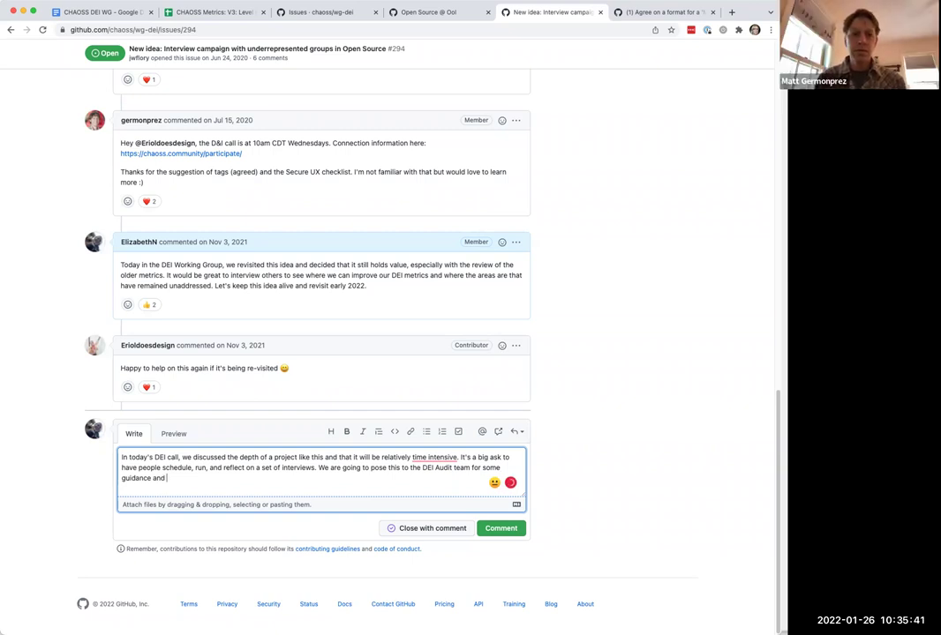
pyautogui.write('having that team direct that')
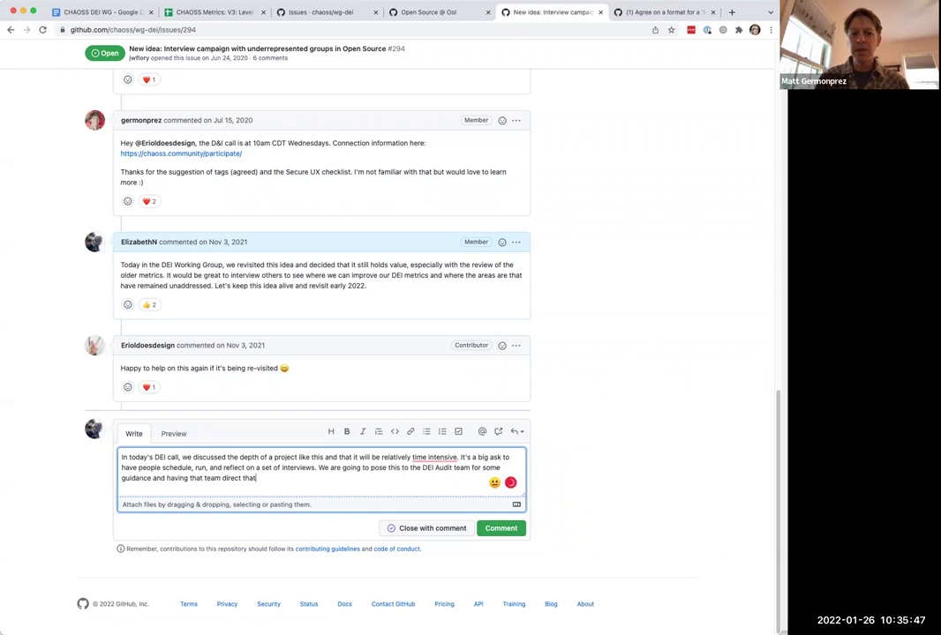
pyautogui.write(' ini')
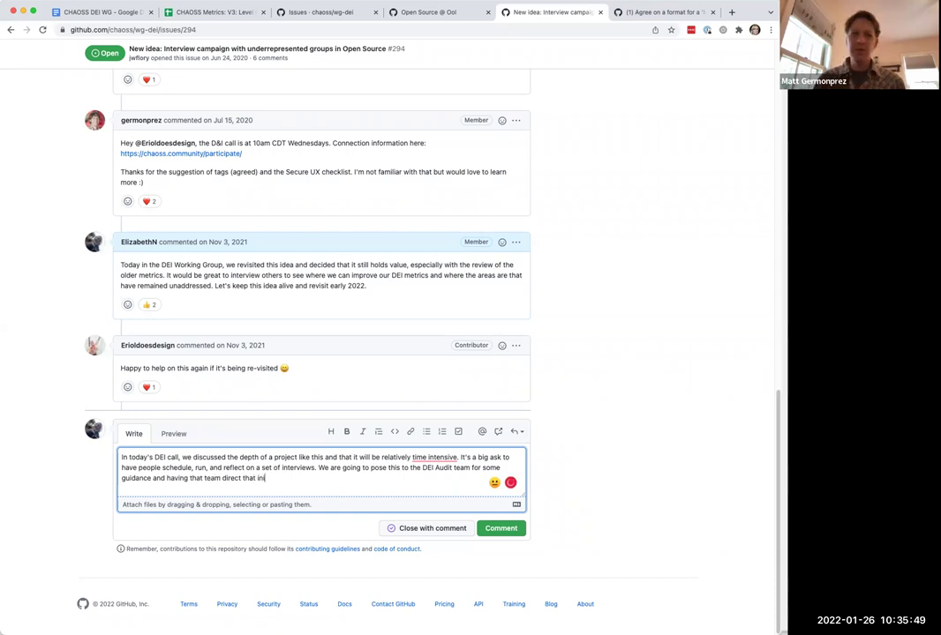
pyautogui.write('tiative.')
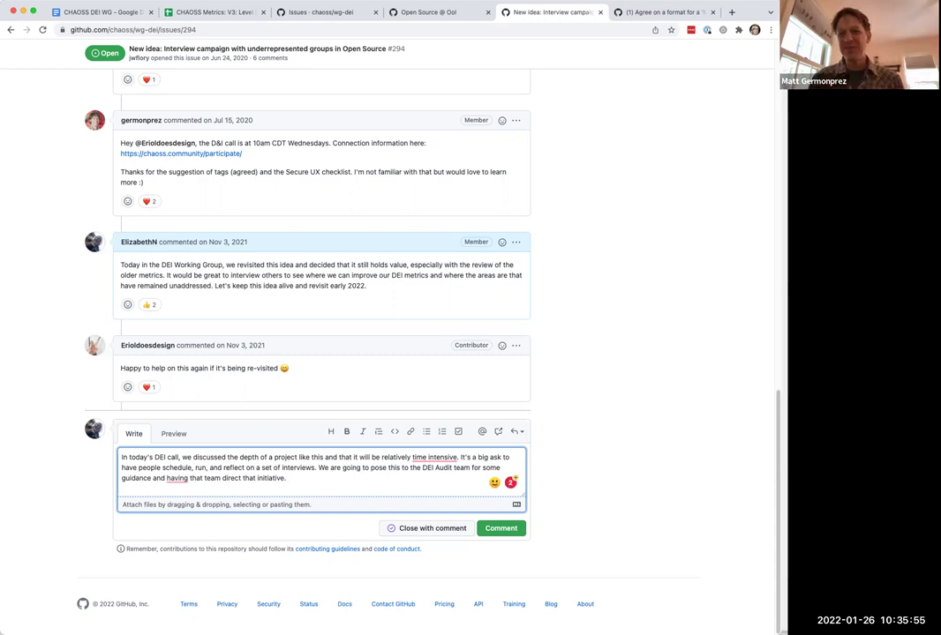
# Step: Insert 'potentially' before 'having', change 'that initiative' to 'this initiative', and post the comment
pyautogui.click(164, 476)
pyautogui.write('potentially')
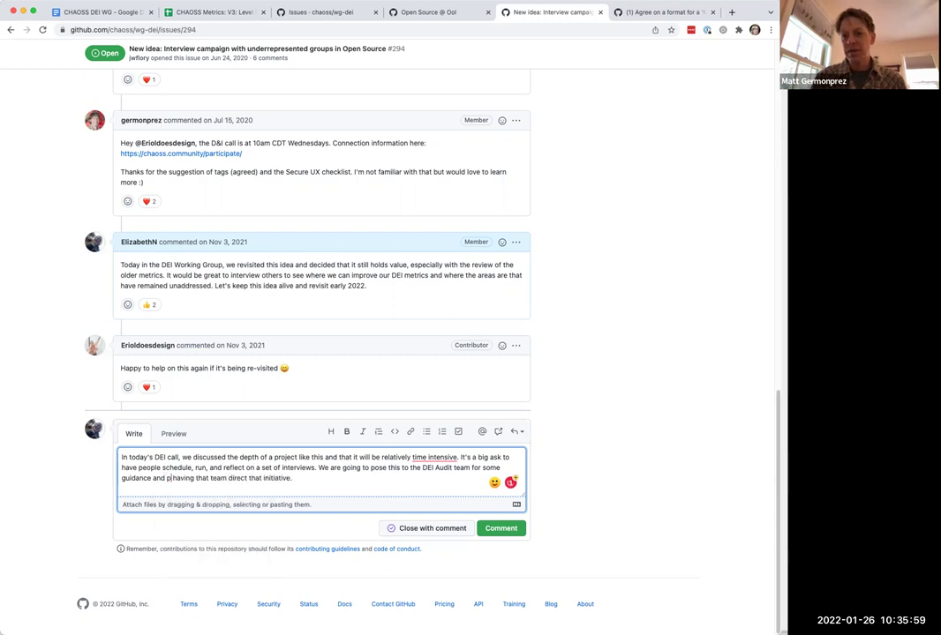
pyautogui.press('BackSpace')
pyautogui.press('BackSpace')
pyautogui.press('BackSpace')
pyautogui.press('BackSpace')
pyautogui.write('ally')
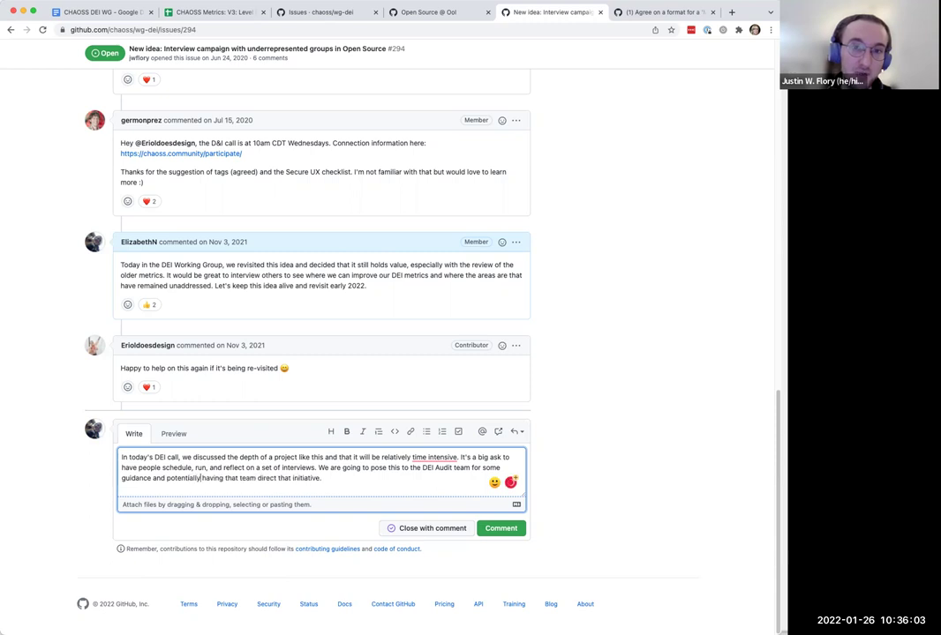
pyautogui.doubleClick(281, 478)
pyautogui.write('this')
pyautogui.click(320, 479)
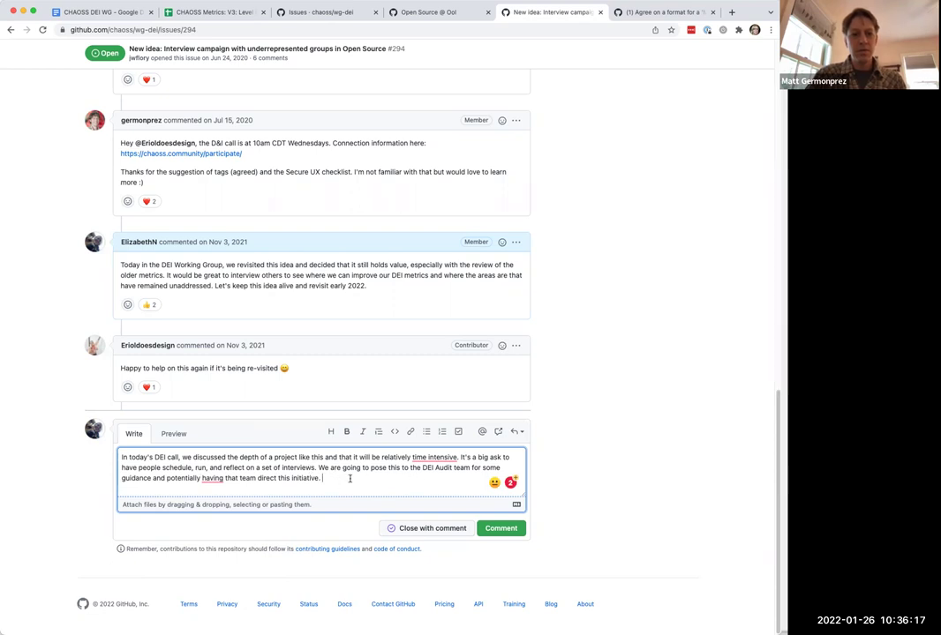
pyautogui.click(500, 528)
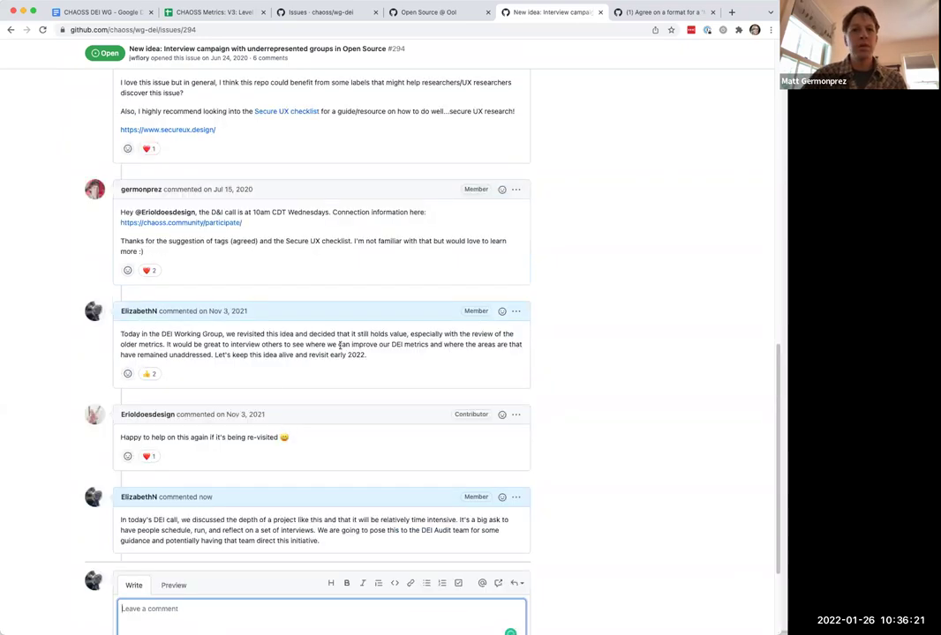
# Step: Glance at the repository's issues list, then bring up issue #252 on the Metrics Toolkit format
pyautogui.scroll(5, 380, 353)
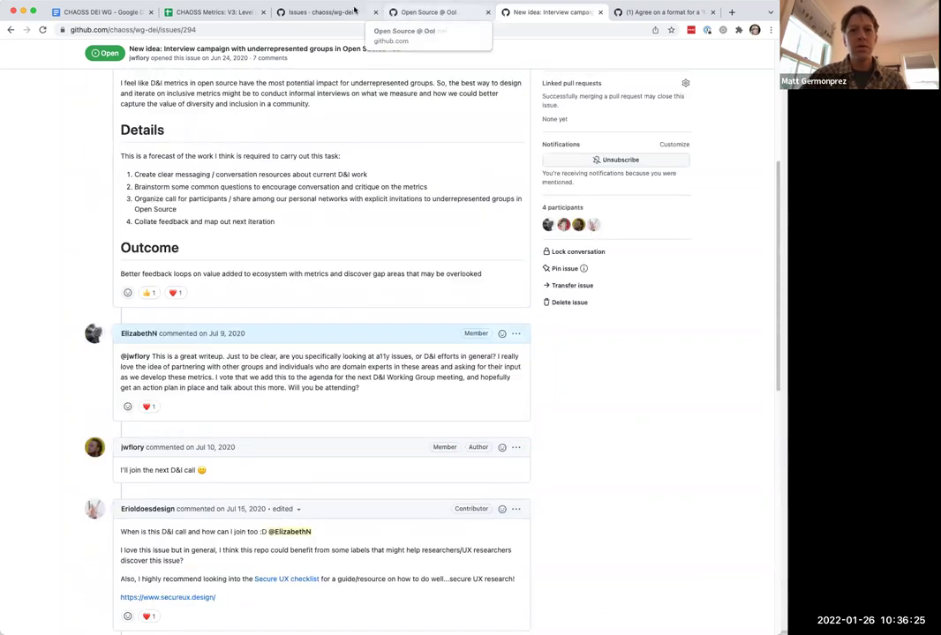
pyautogui.click(322, 15)
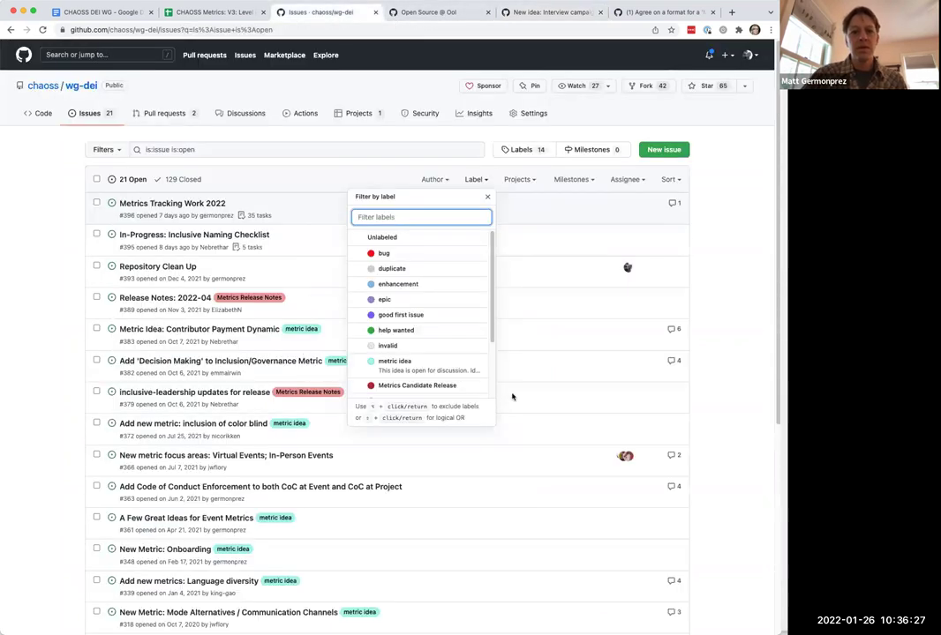
pyautogui.click(485, 200)
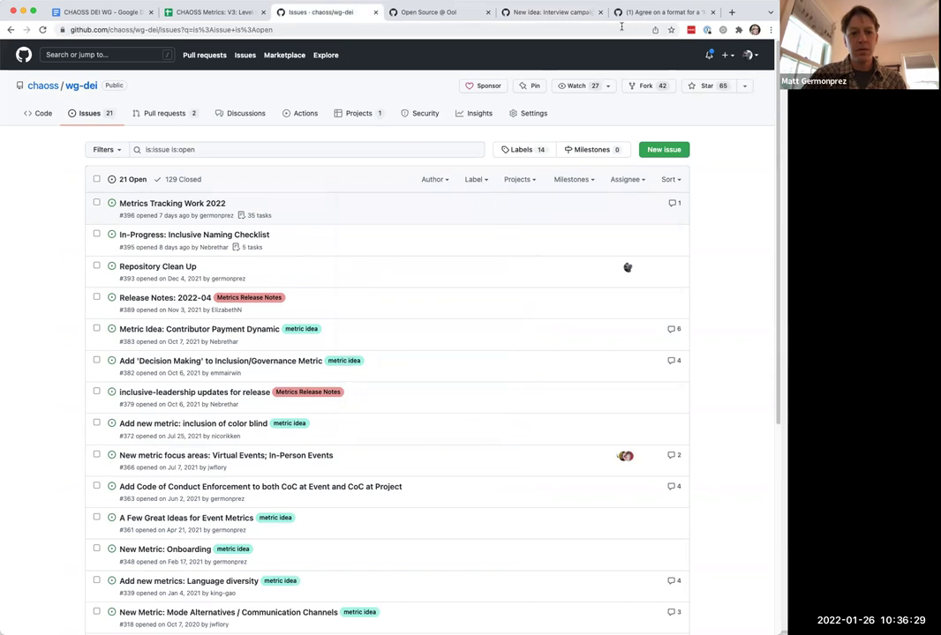
pyautogui.click(558, 15)
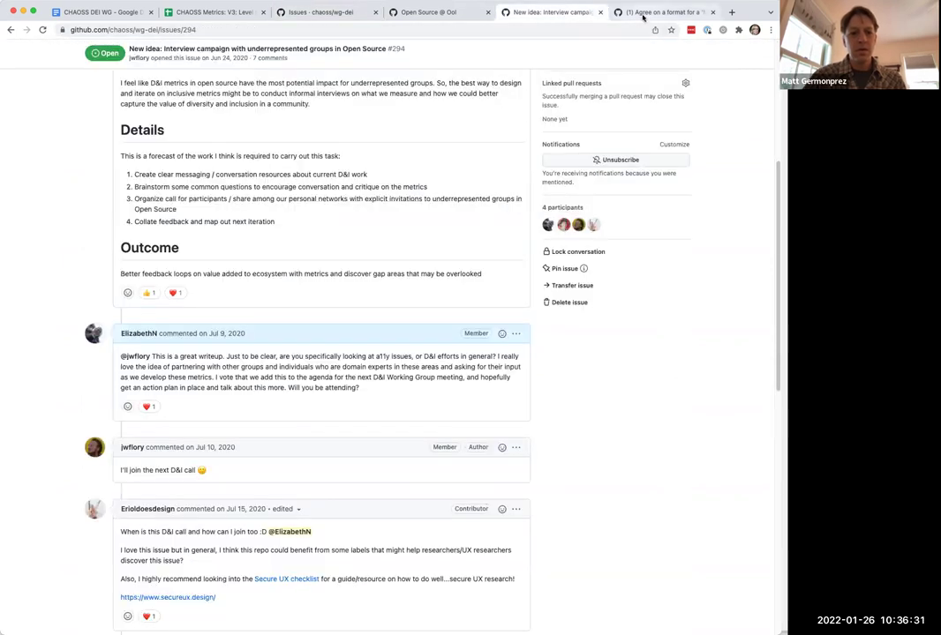
pyautogui.click(642, 15)
pyautogui.click(563, 15)
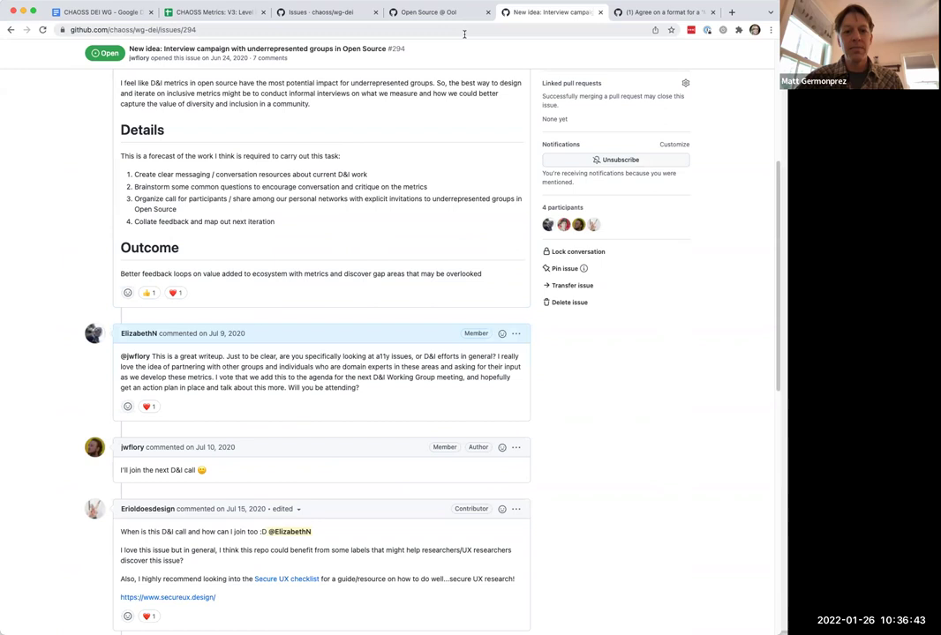
pyautogui.click(657, 12)
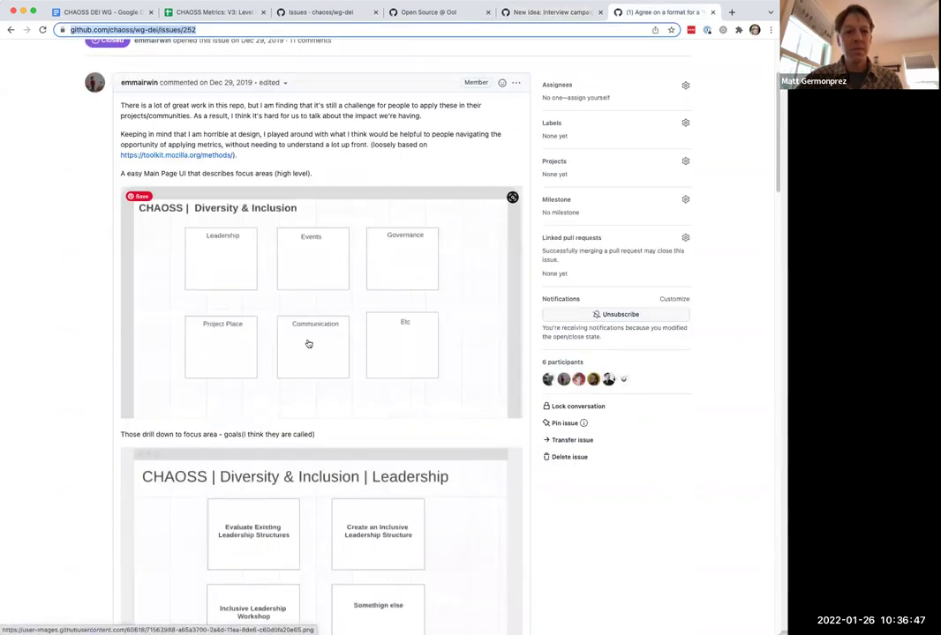
# Step: Try #252's toolkit.mozilla.org methods link, close the dead page, and return to the filtered issues list
pyautogui.scroll(-10, 308, 344)
pyautogui.scroll(8, 308, 343)
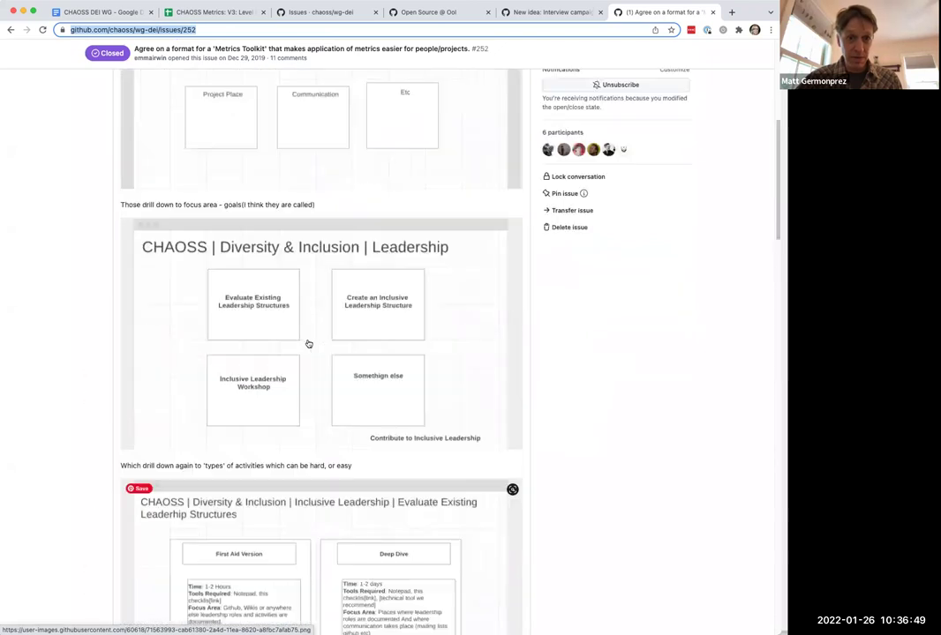
pyautogui.scroll(5, 308, 343)
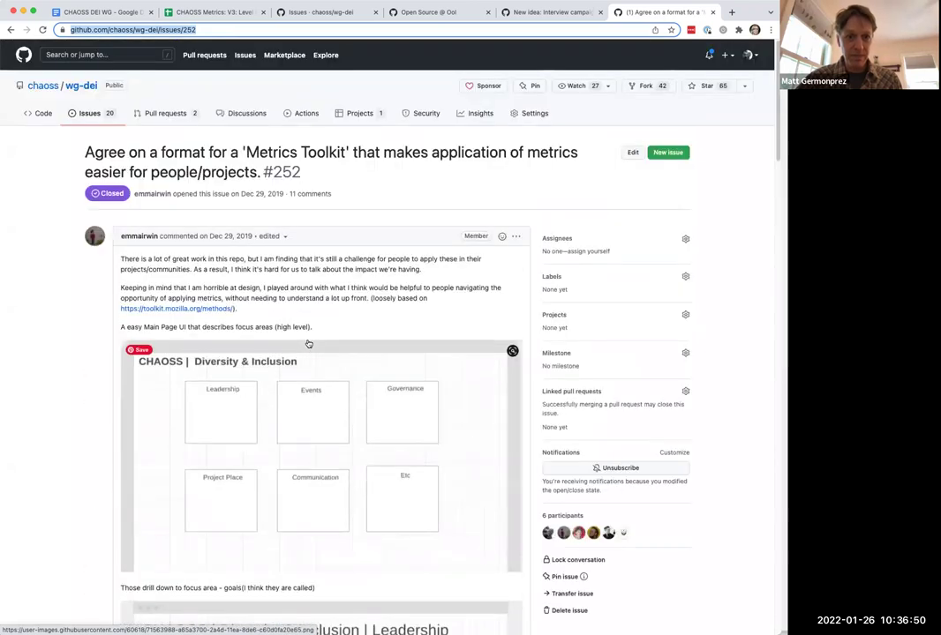
pyautogui.click(156, 310)
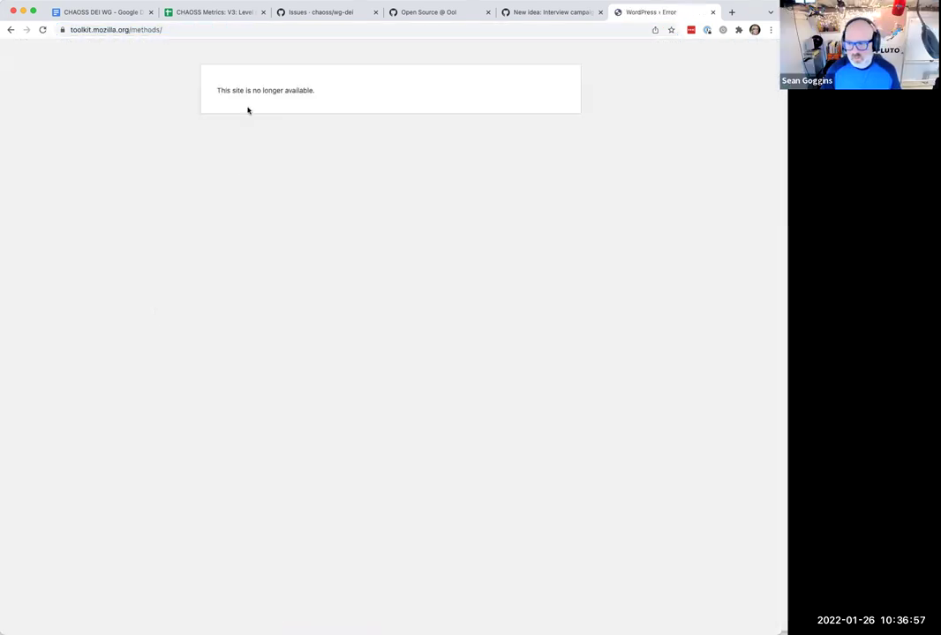
pyautogui.click(712, 12)
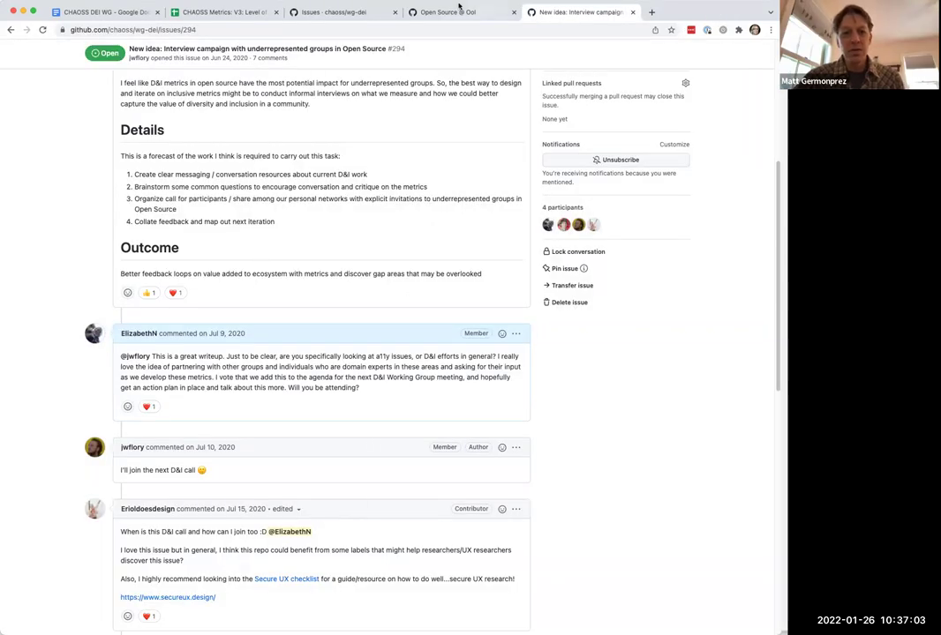
pyautogui.click(11, 32)
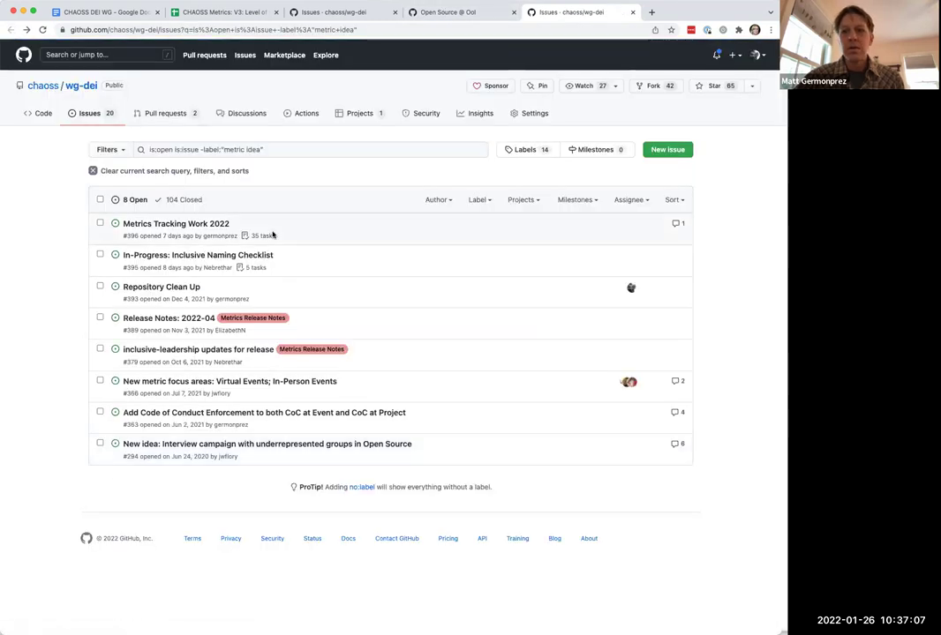
# Step: Reload the filtered list and open issue #363, 'Add Code of Conduct Enforcement'
pyautogui.click(43, 29)
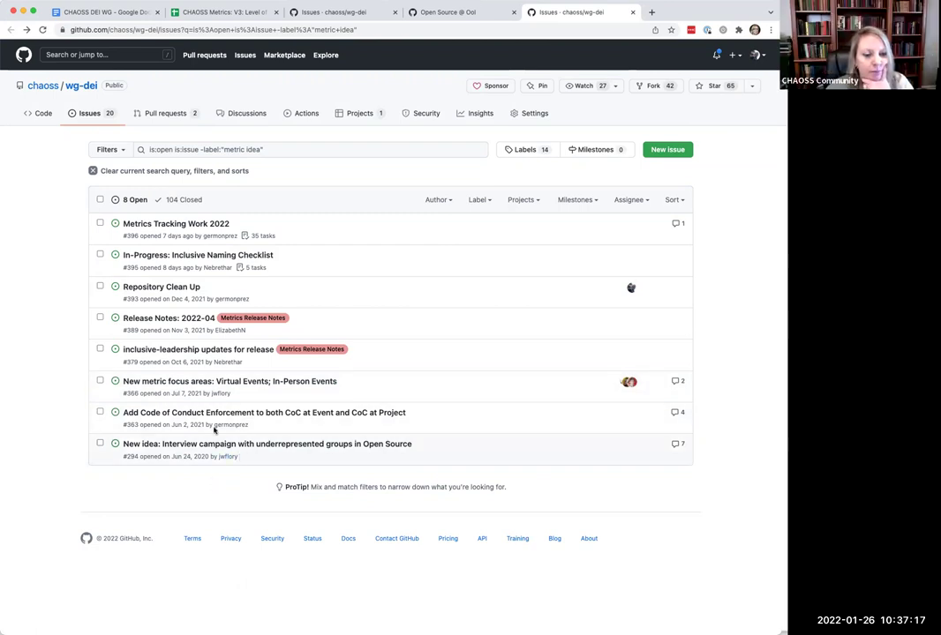
pyautogui.moveTo(202, 418)
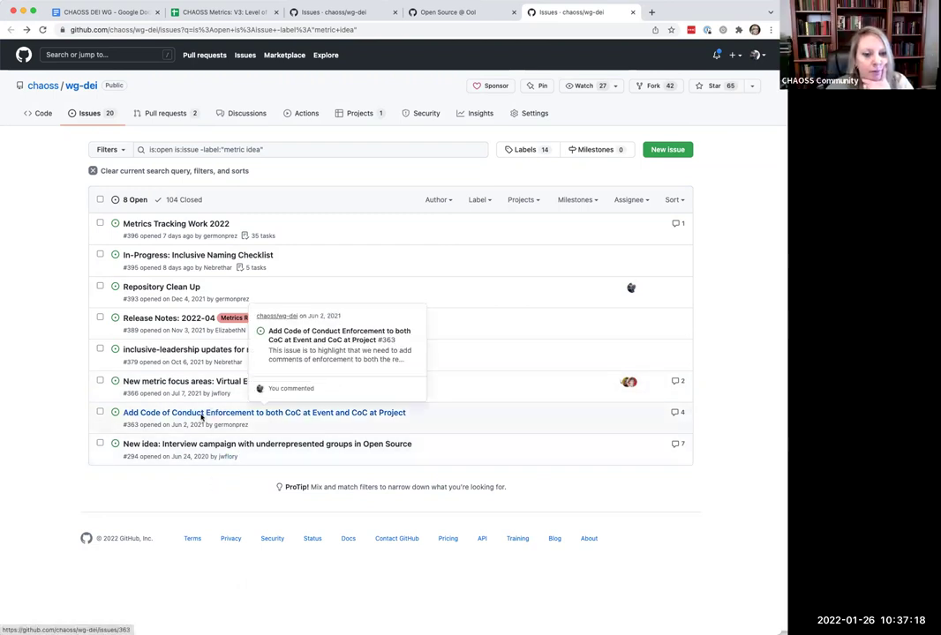
pyautogui.click(152, 414)
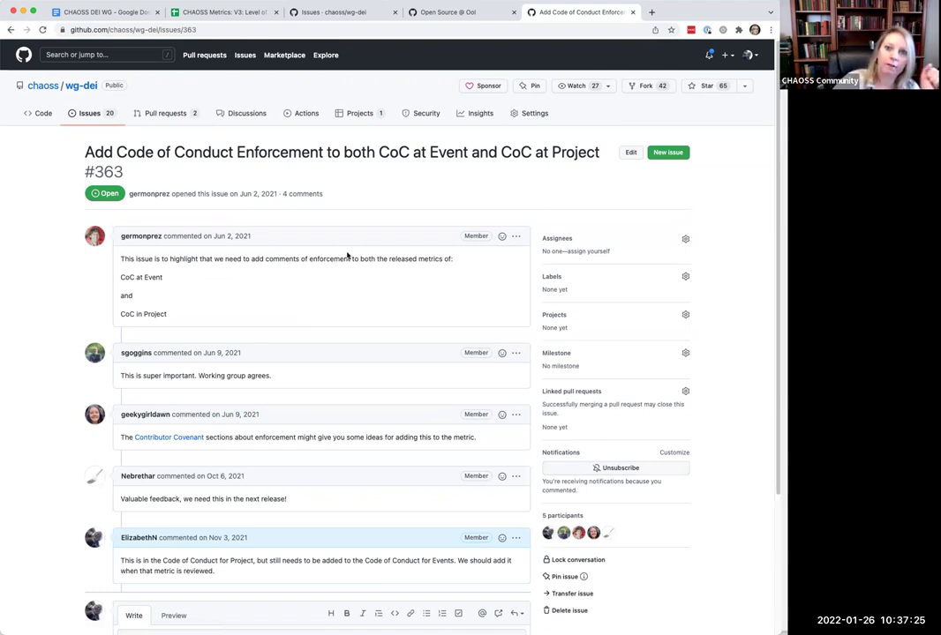
# Step: Read #363, highlighting its Code of Conduct for Events sentence, then switch to the CHAOSS Metrics spreadsheet
pyautogui.scroll(-1, 347, 256)
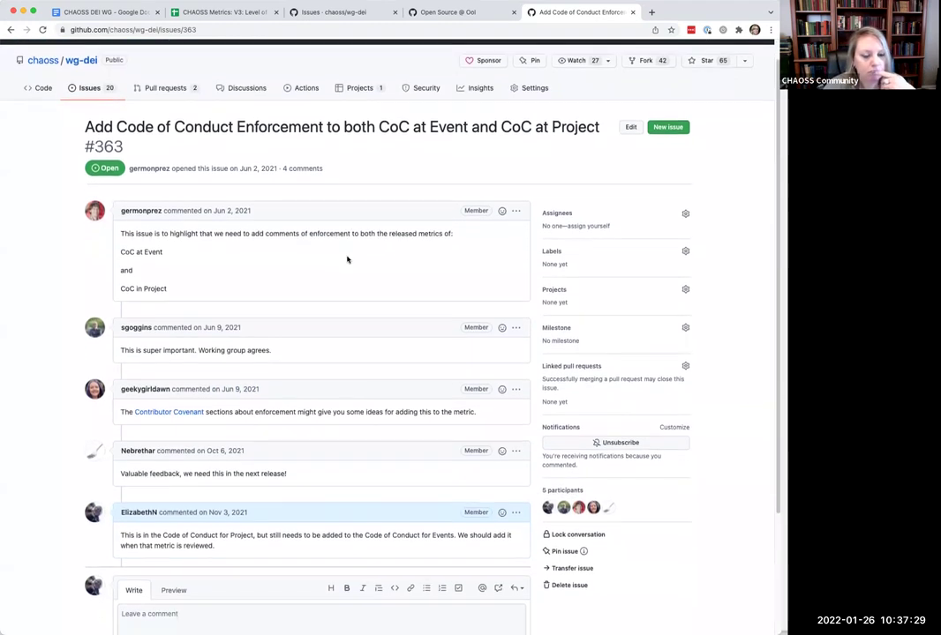
pyautogui.scroll(-3, 346, 256)
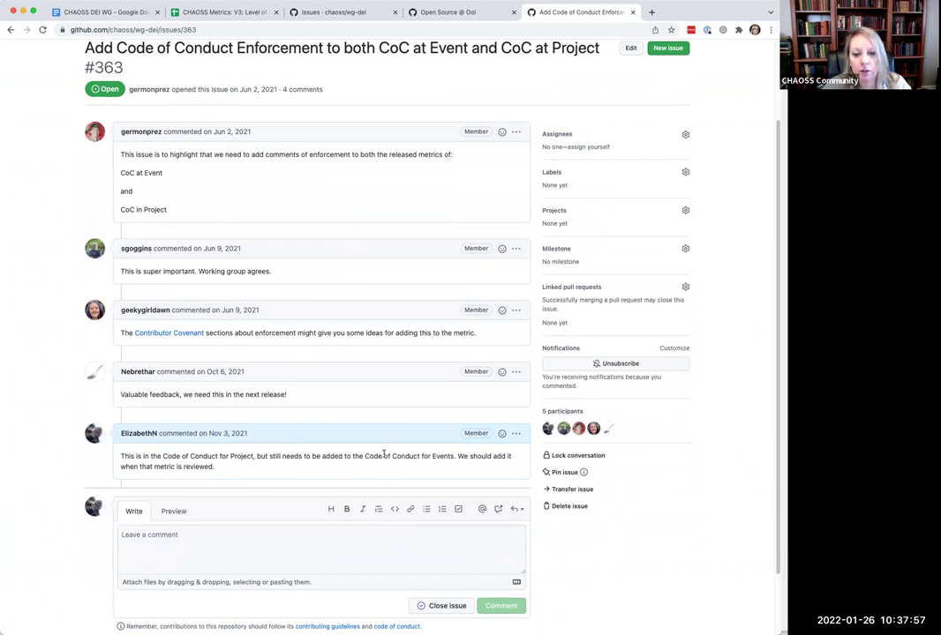
pyautogui.moveTo(364, 456); pyautogui.dragTo(464, 471)
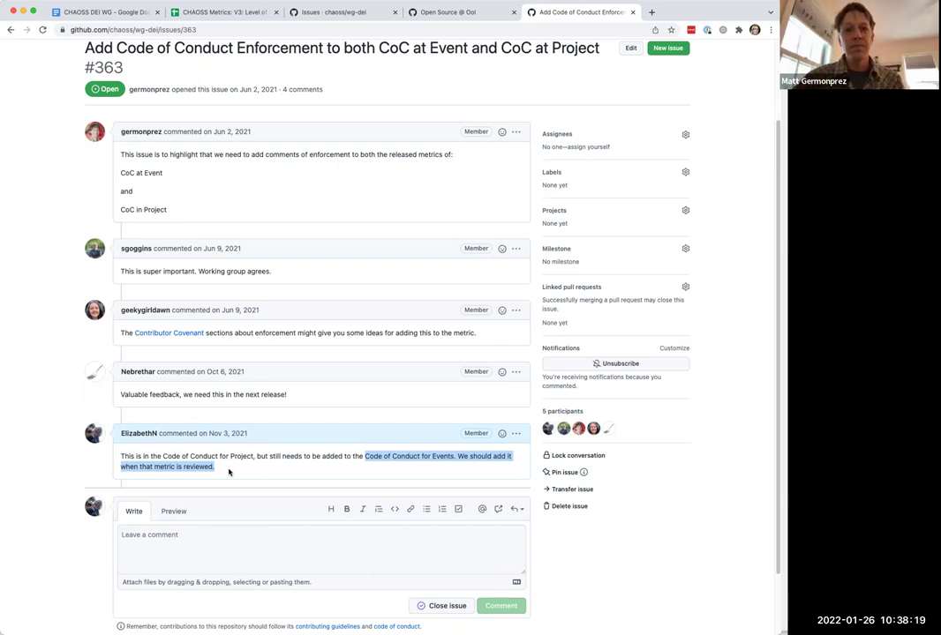
pyautogui.scroll(3, 238, 309)
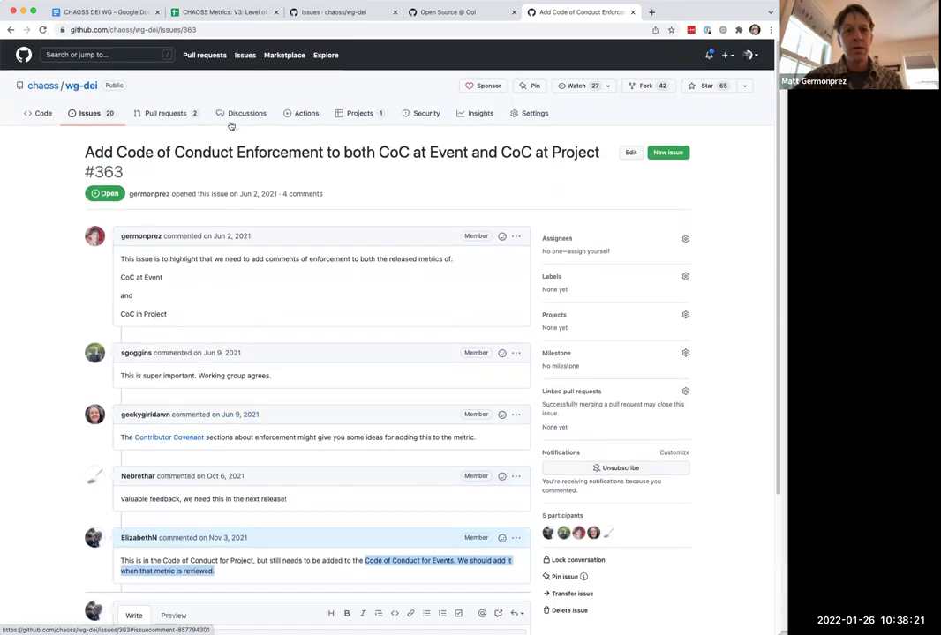
pyautogui.click(220, 12)
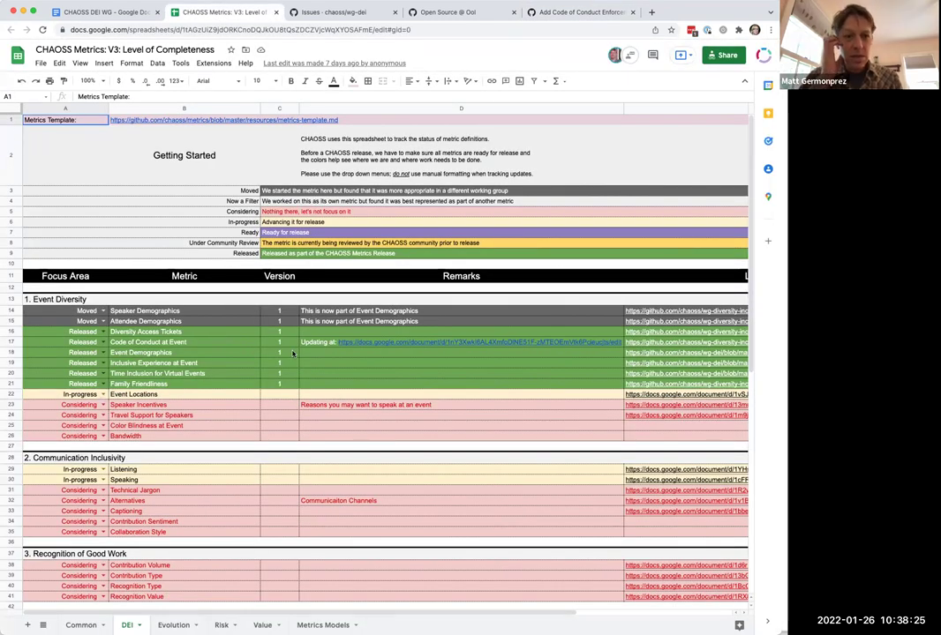
# Step: Open the 'Reviewed: Code of Conduct' document linked in cell D17's remarks
pyautogui.click(346, 342)
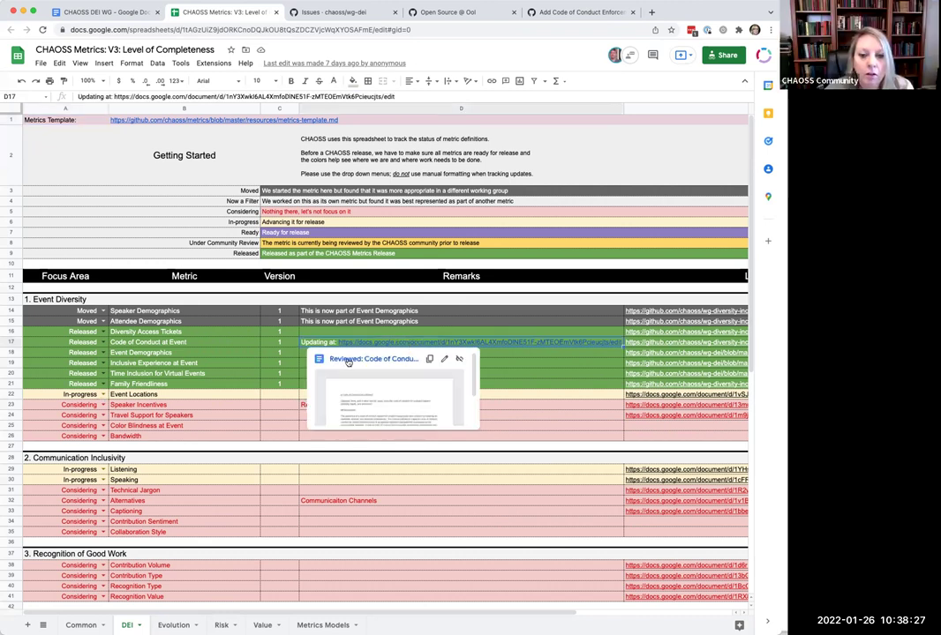
pyautogui.click(348, 360)
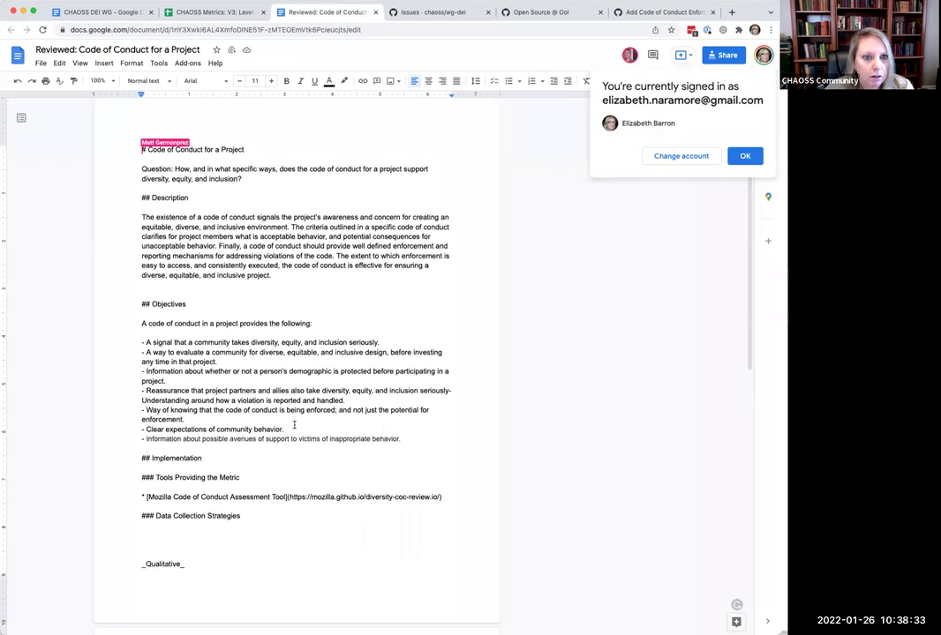
# Step: Skim the 'Reviewed: Code of Conduct for a Project' draft, then go back to the DEI spreadsheet
pyautogui.scroll(-5, 294, 424)
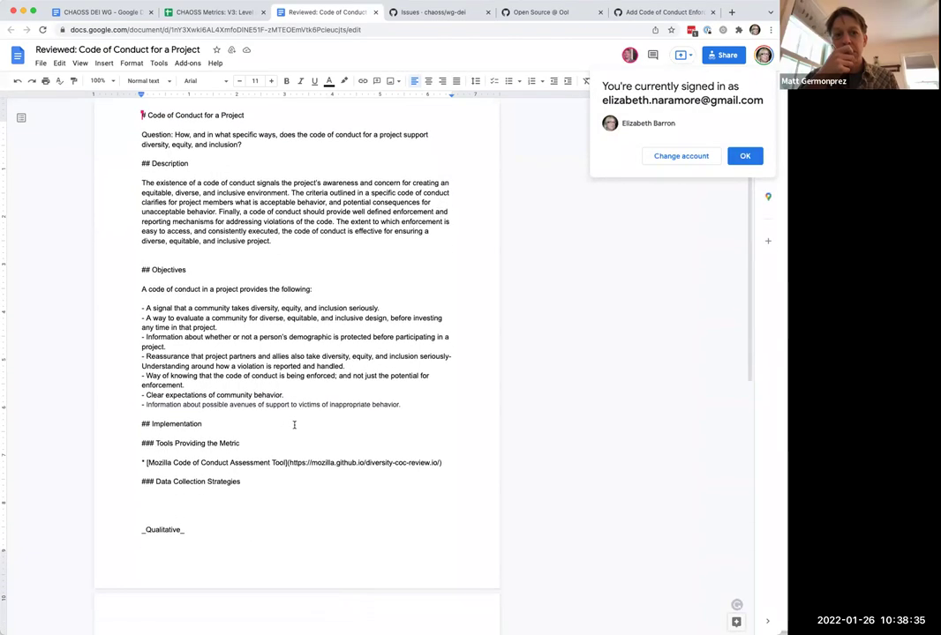
pyautogui.scroll(-4, 294, 425)
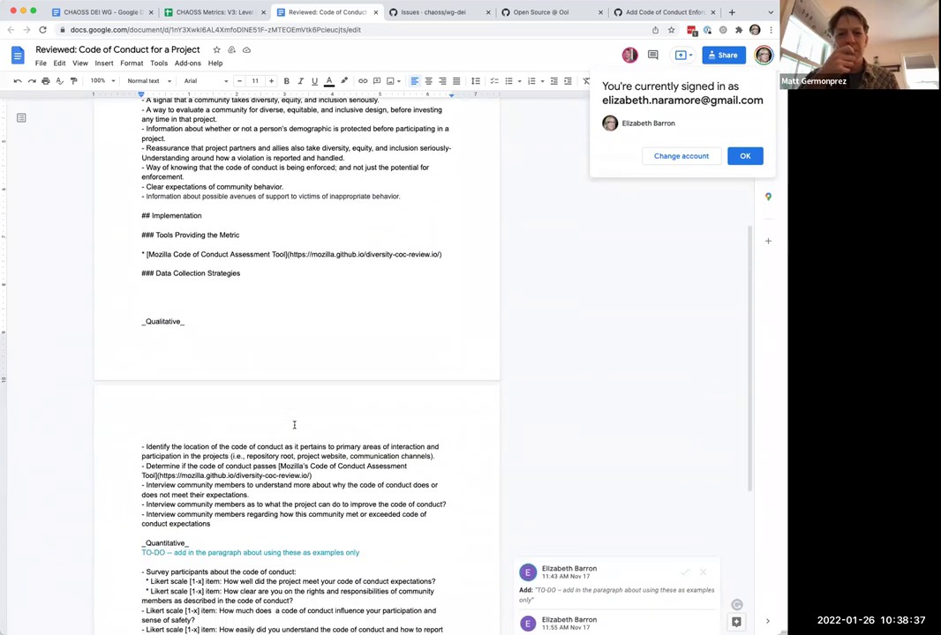
pyautogui.scroll(8, 294, 424)
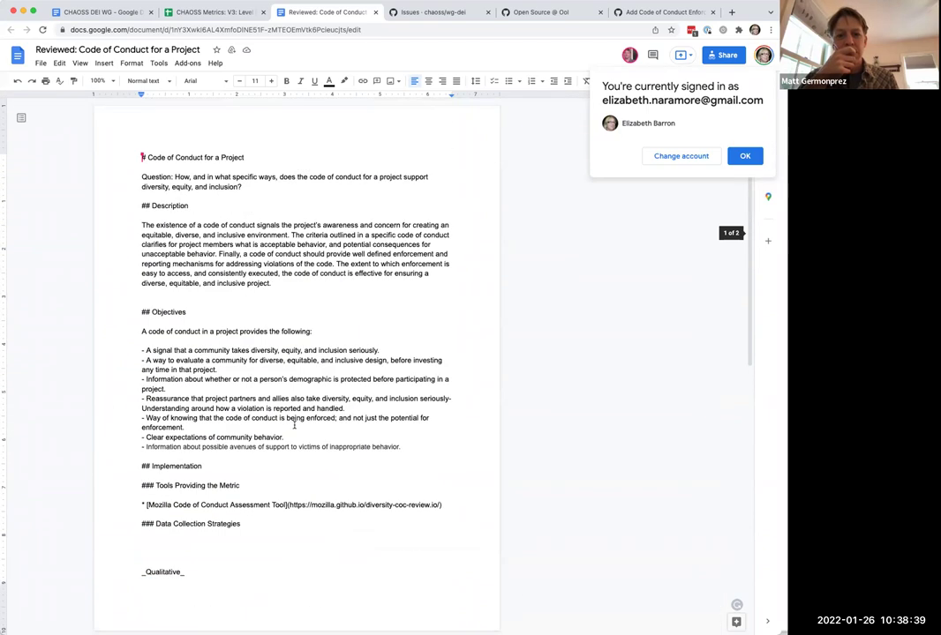
pyautogui.click(168, 14)
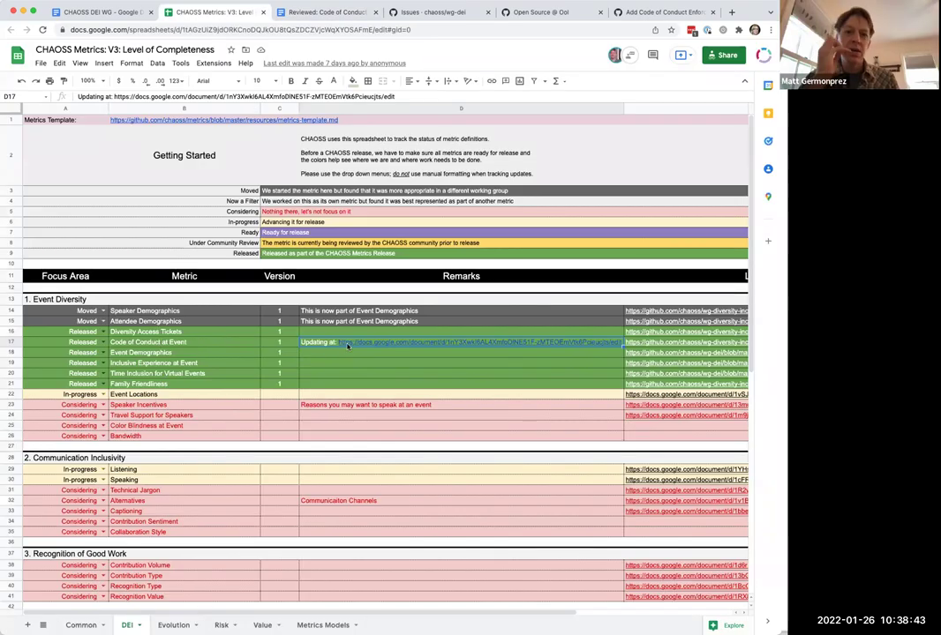
# Step: View the Code of Conduct for a Project document and dismiss the signed-in account notice
pyautogui.moveTo(347, 347)
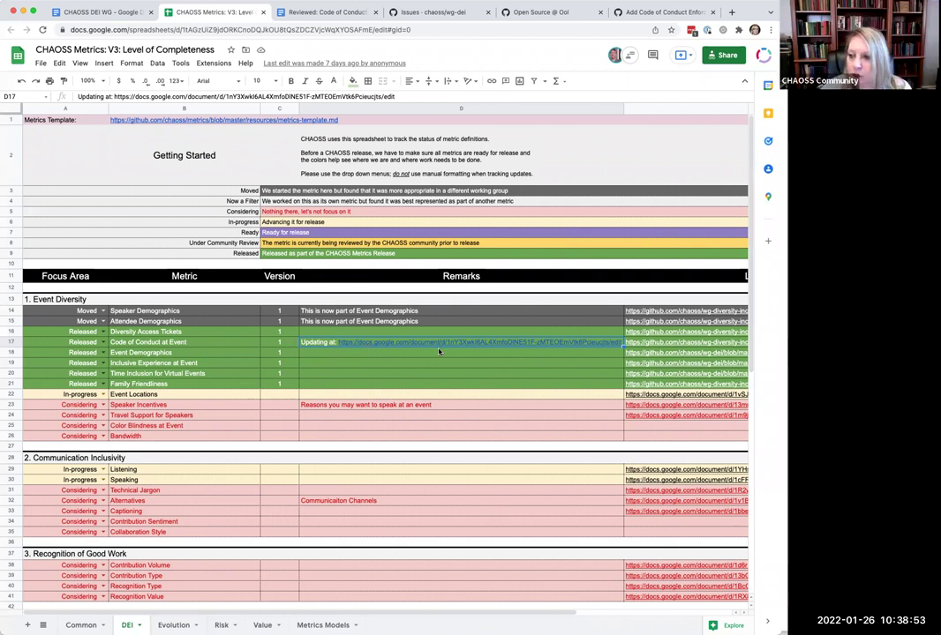
pyautogui.click(331, 12)
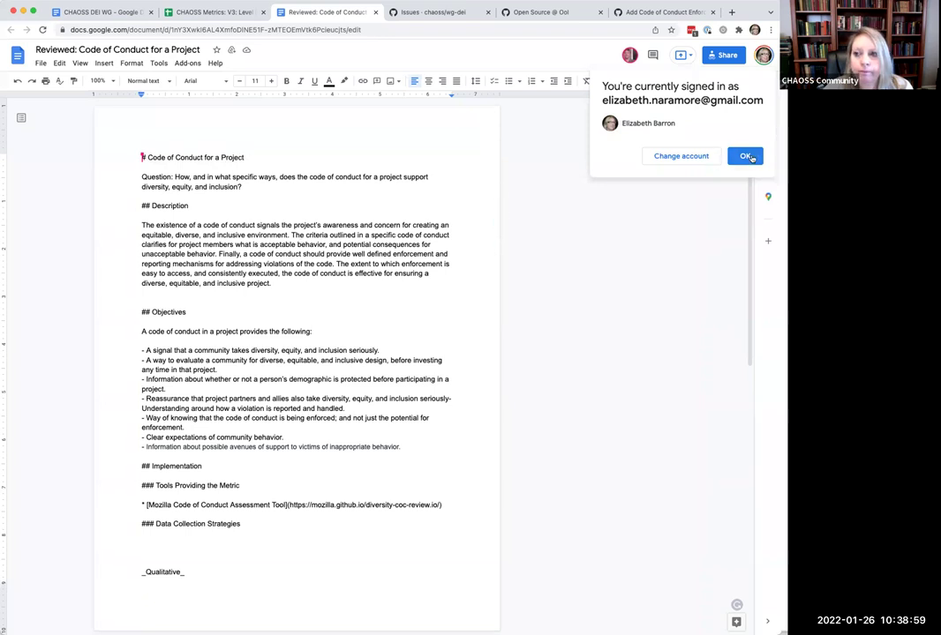
pyautogui.click(745, 155)
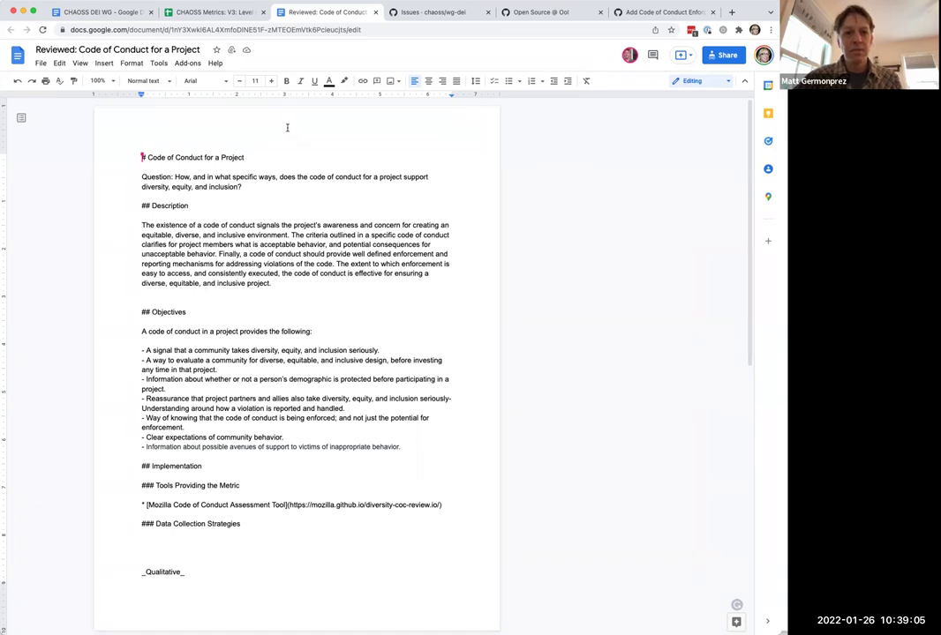
# Step: Back in the CHAOSS Metrics sheet, clear the 'Updating at' link from cell D17
pyautogui.click(183, 15)
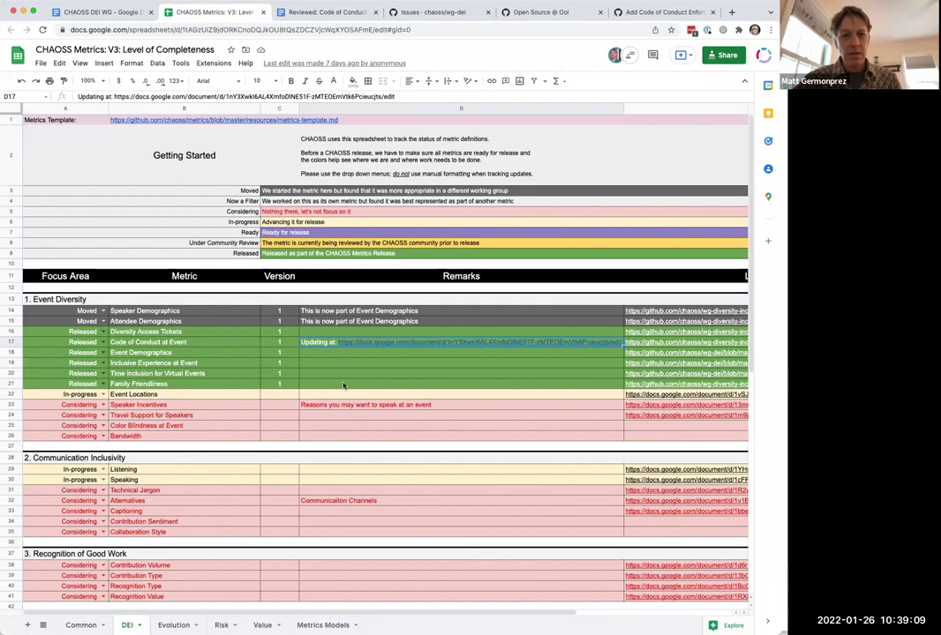
pyautogui.scroll(-2, 343, 386)
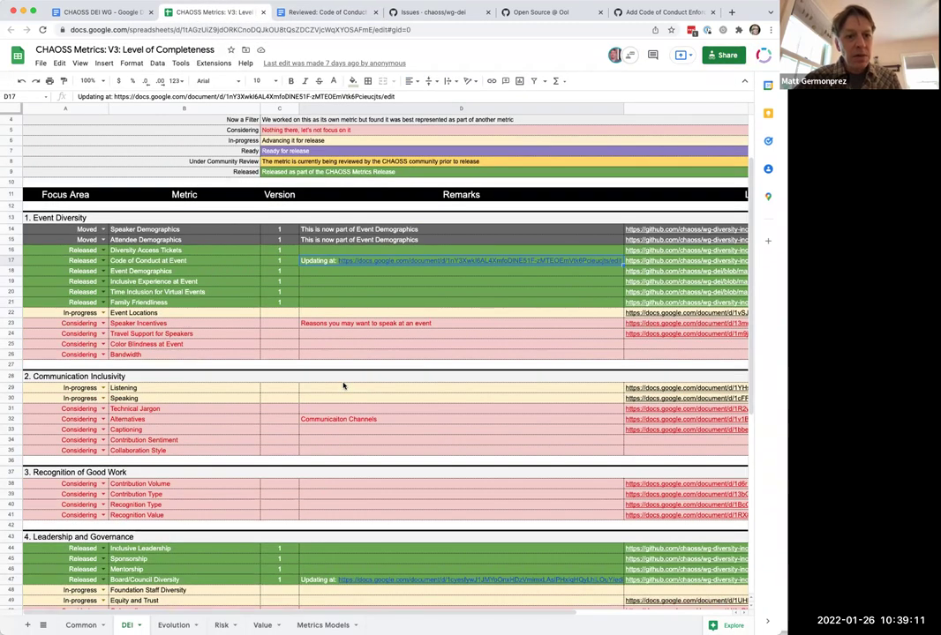
pyautogui.scroll(-2, 344, 386)
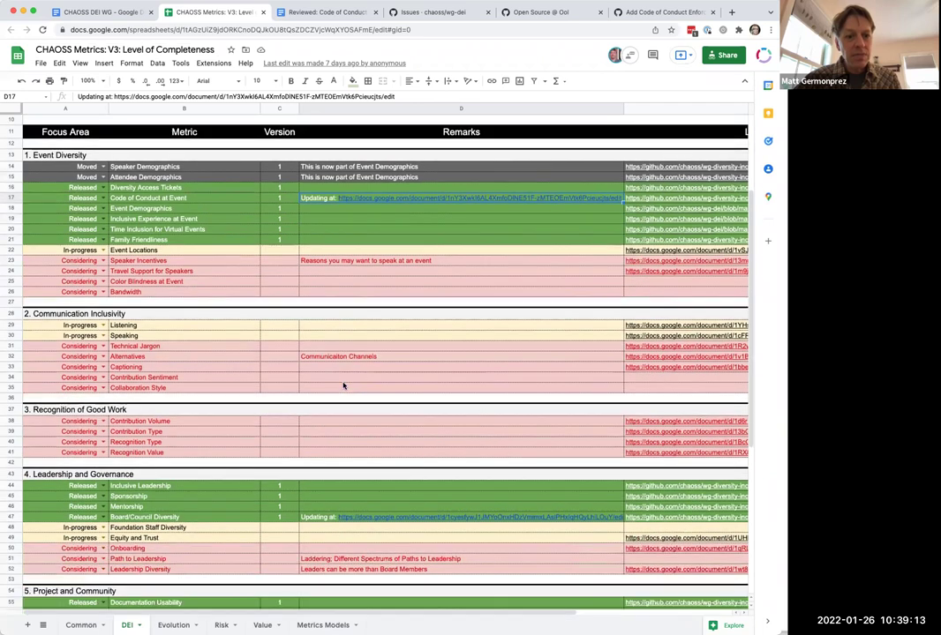
pyautogui.scroll(-3, 343, 386)
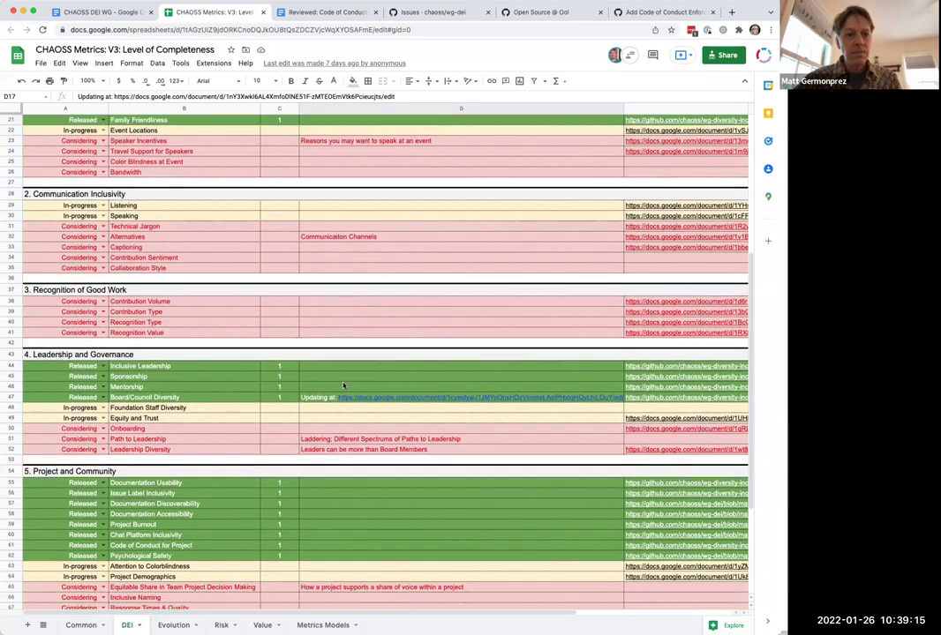
pyautogui.scroll(-2, 344, 386)
pyautogui.scroll(4, 343, 386)
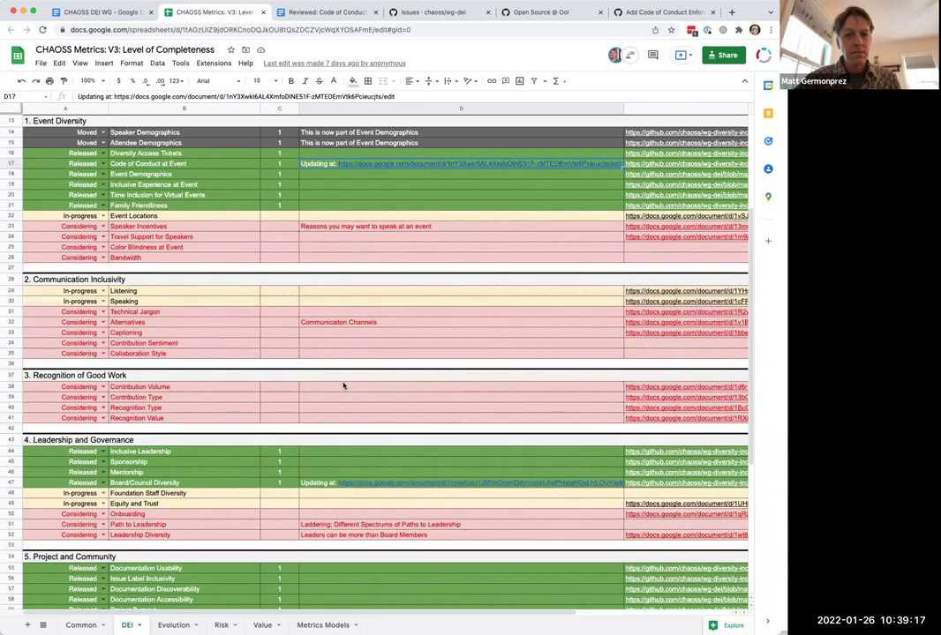
pyautogui.press('Delete')
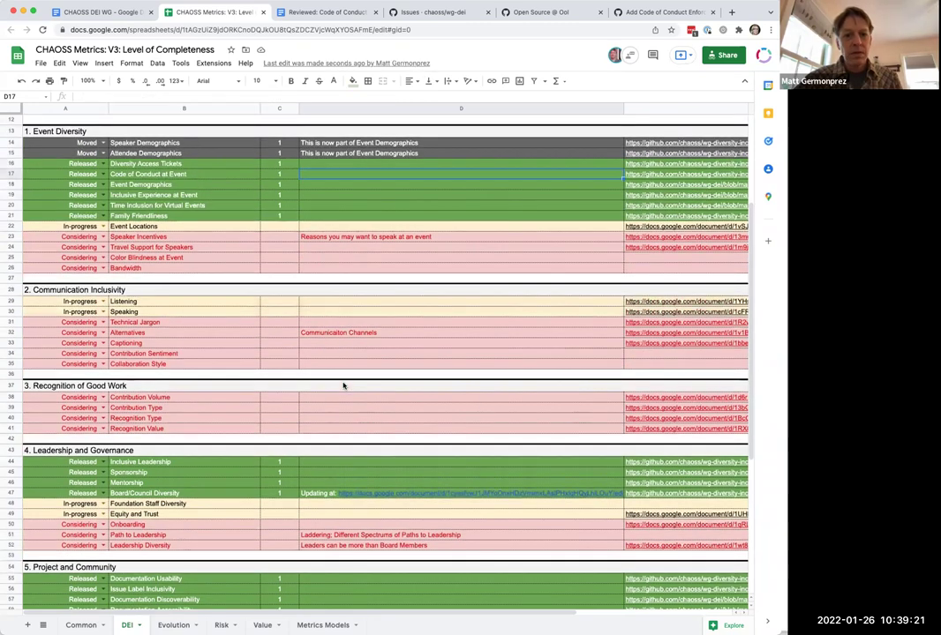
pyautogui.scroll(1, 343, 385)
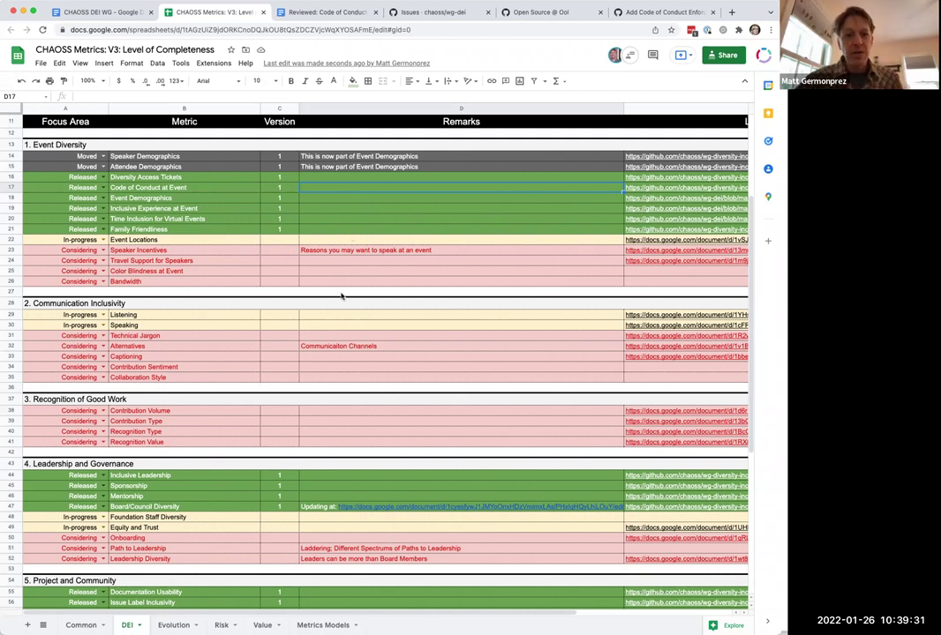
pyautogui.scroll(-1, 307, 246)
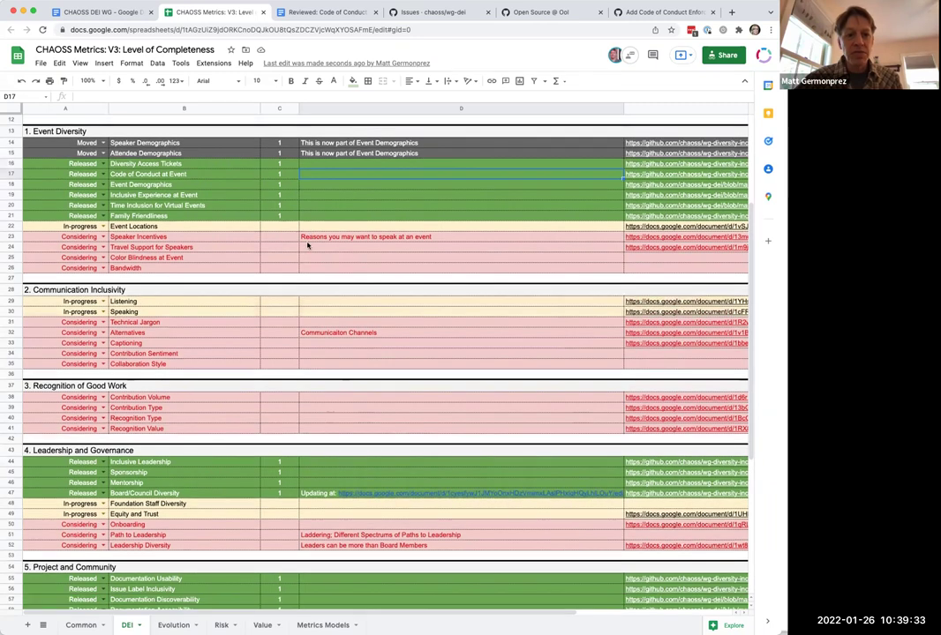
pyautogui.scroll(-3, 307, 247)
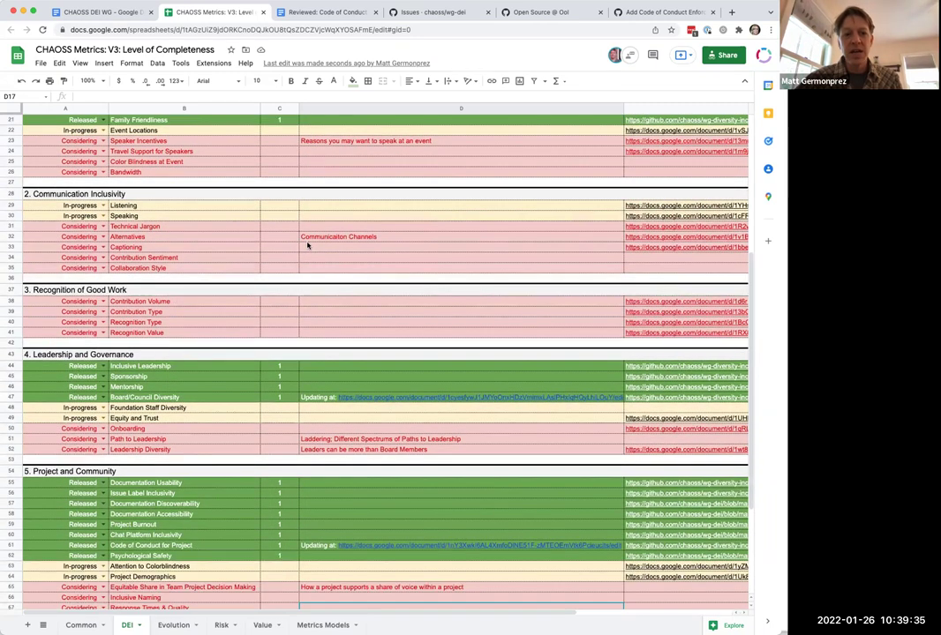
pyautogui.moveTo(380, 548)
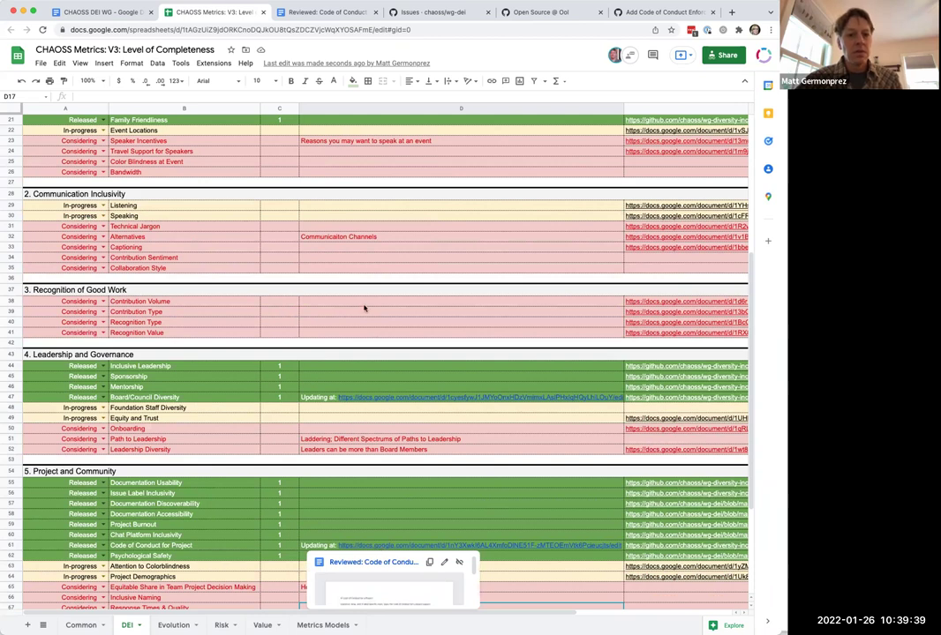
pyautogui.scroll(5, 364, 310)
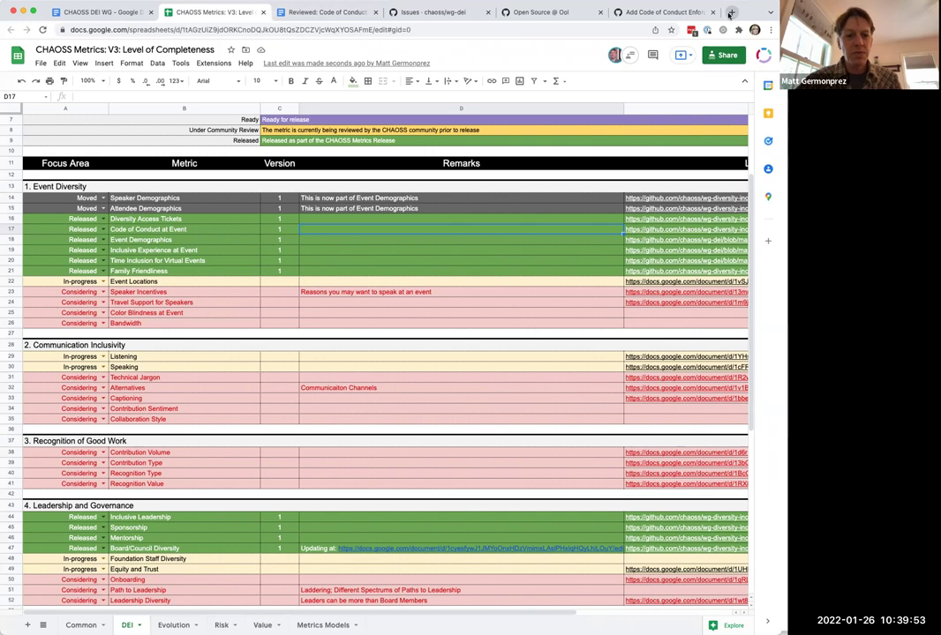
# Step: Highlight and review the enforcement objective in the Code of Conduct for a Project doc, then return to the issue
pyautogui.click(318, 12)
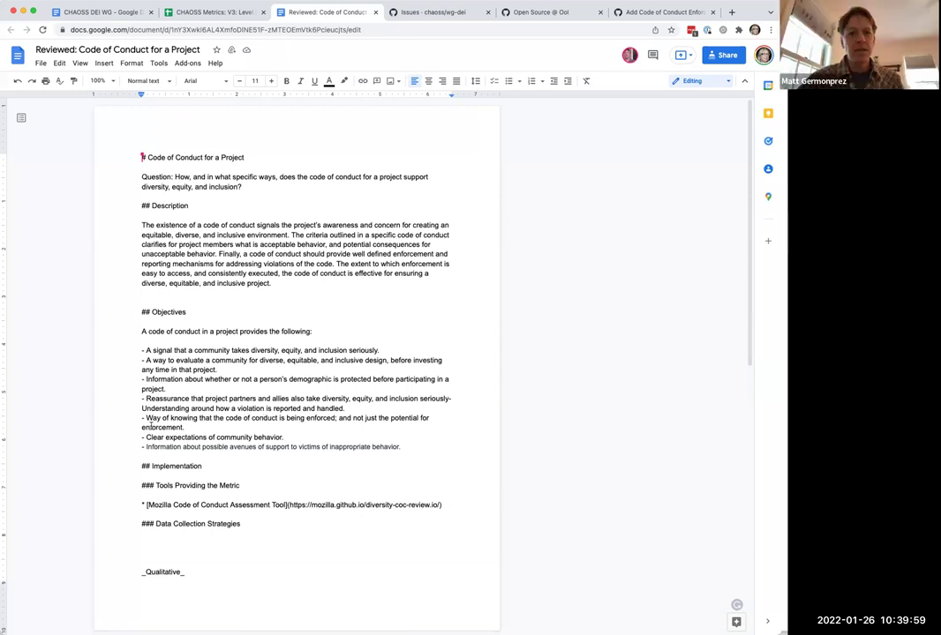
pyautogui.moveTo(145, 417); pyautogui.dragTo(182, 427)
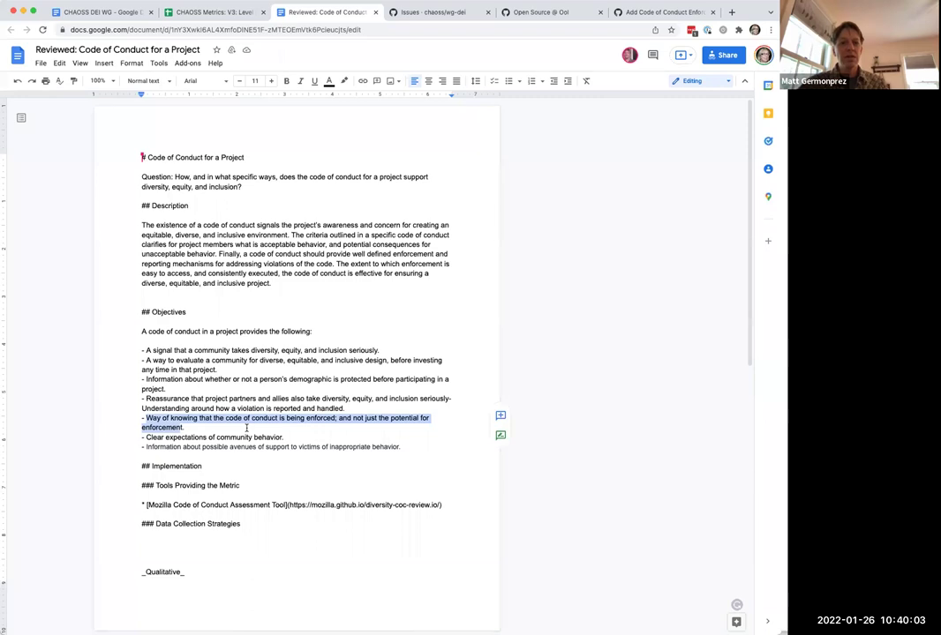
pyautogui.scroll(-5, 317, 456)
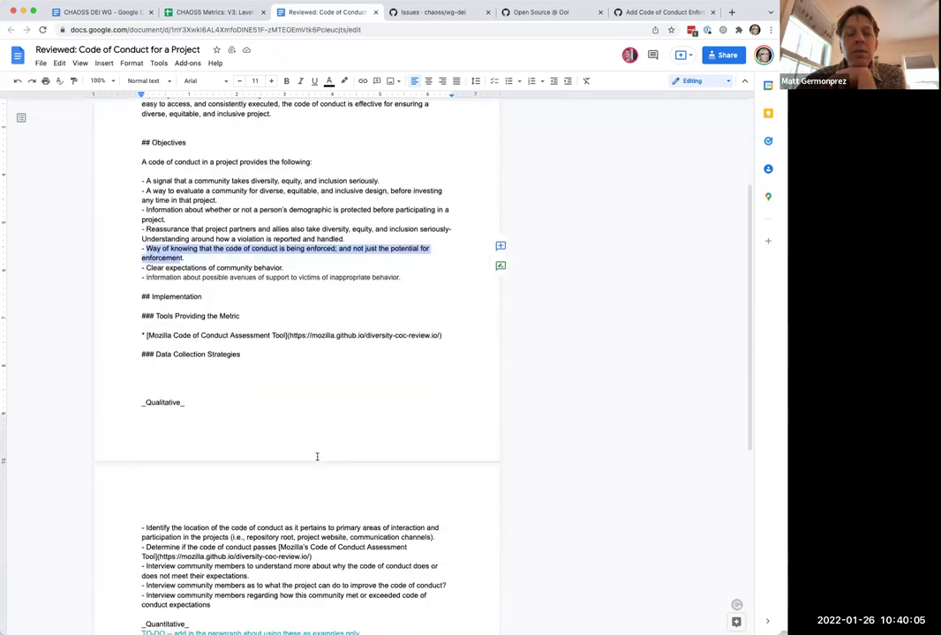
pyautogui.scroll(-3, 317, 457)
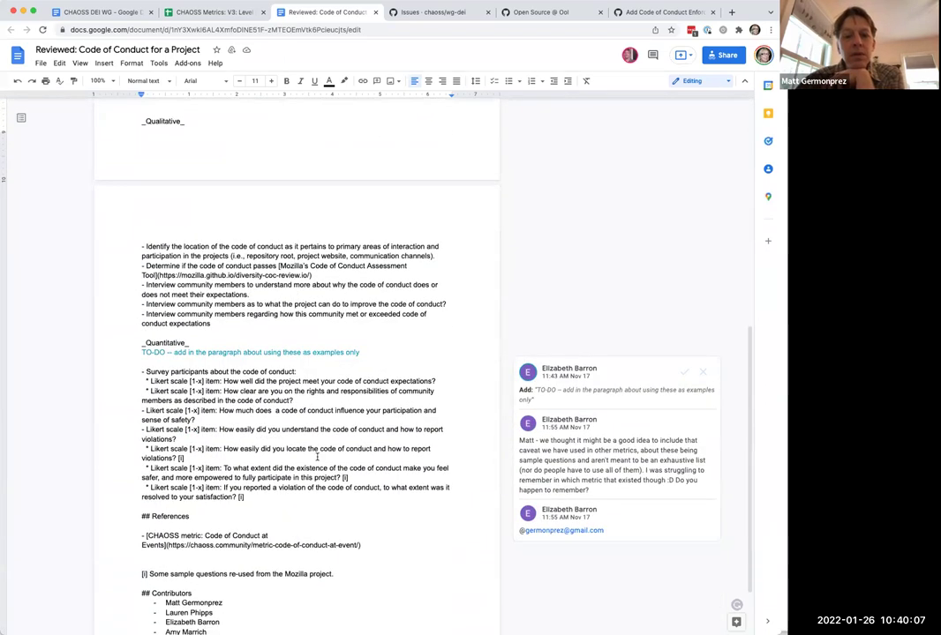
pyautogui.scroll(2, 317, 456)
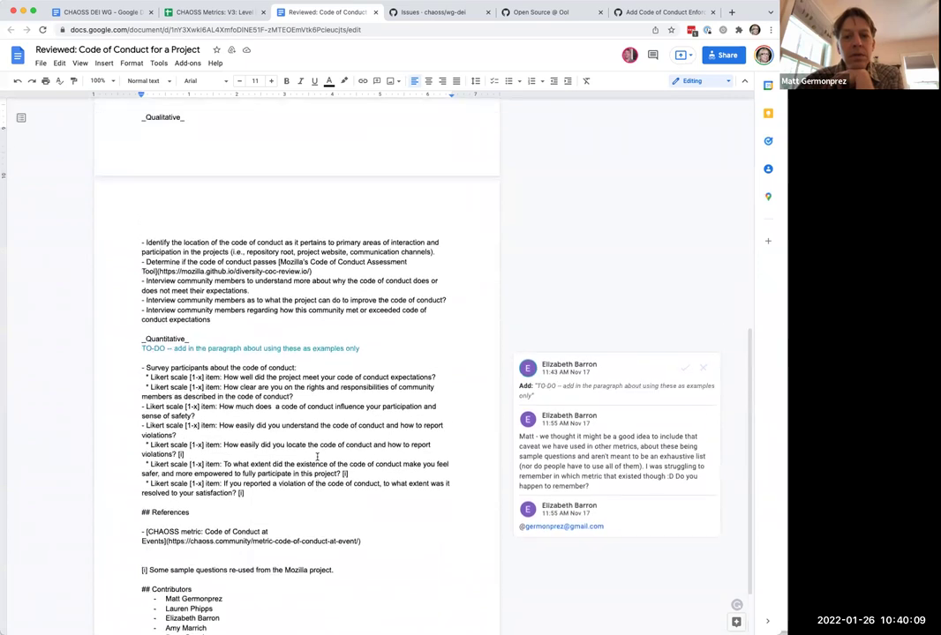
pyautogui.scroll(3, 316, 456)
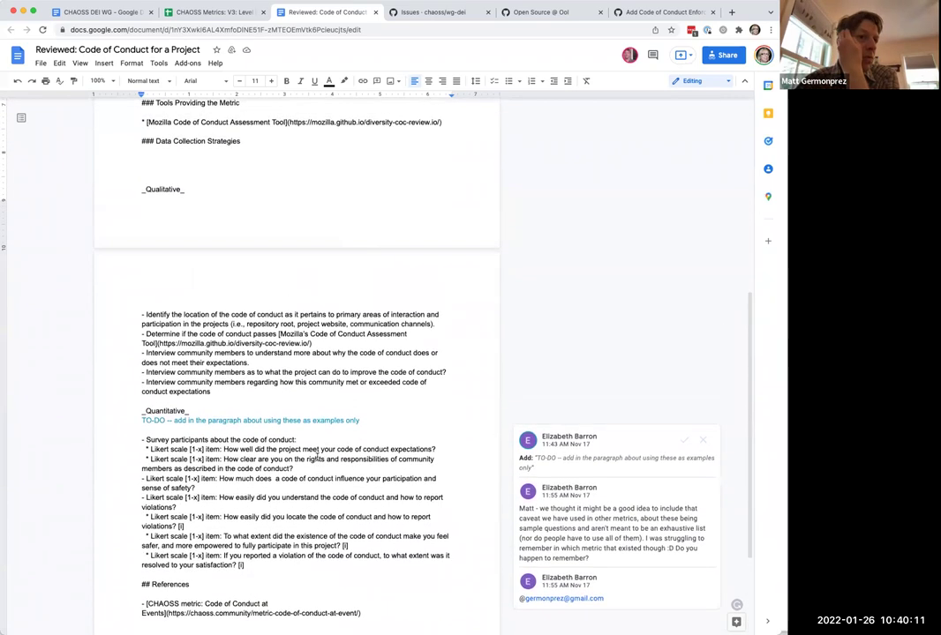
pyautogui.scroll(10, 317, 456)
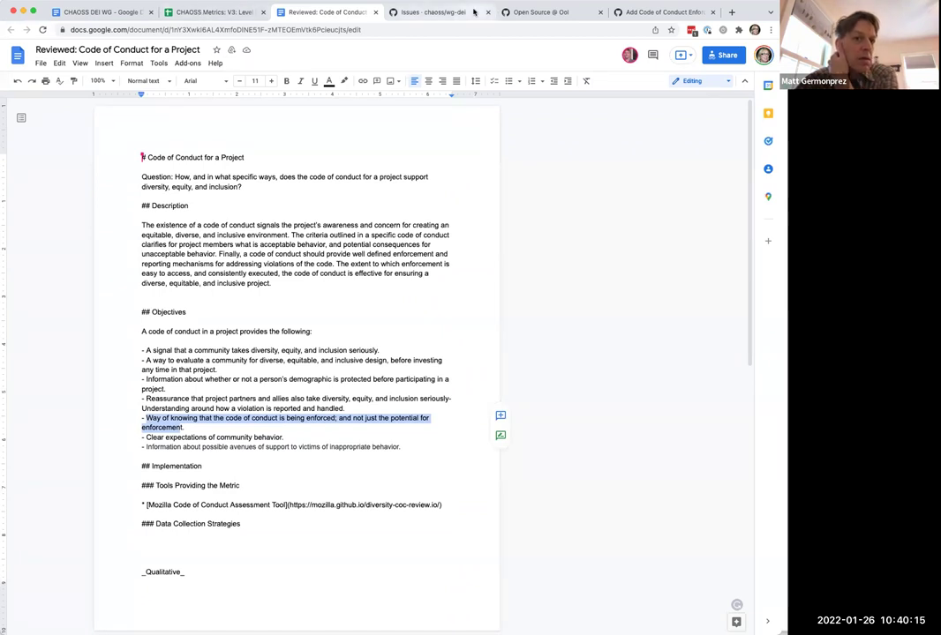
pyautogui.click(663, 17)
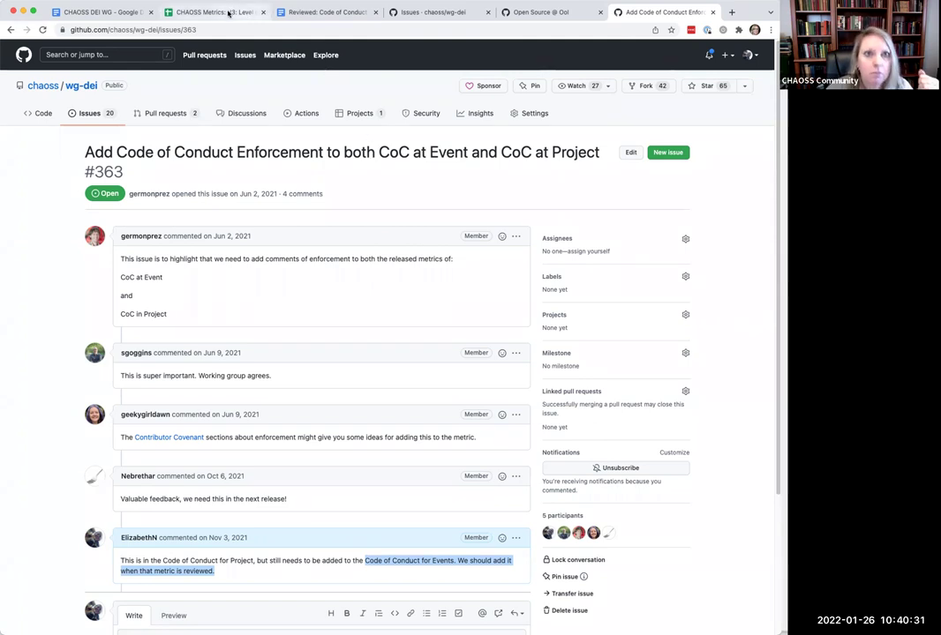
# Step: Move past the Project document and meeting-minutes tabs to reach the wg-dei open issues list
pyautogui.click(306, 12)
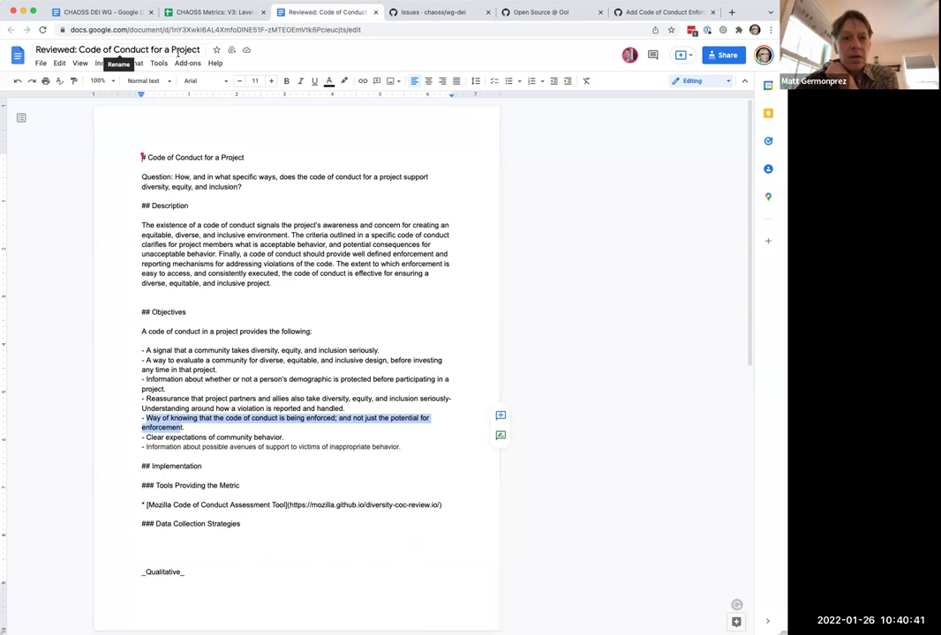
pyautogui.click(103, 13)
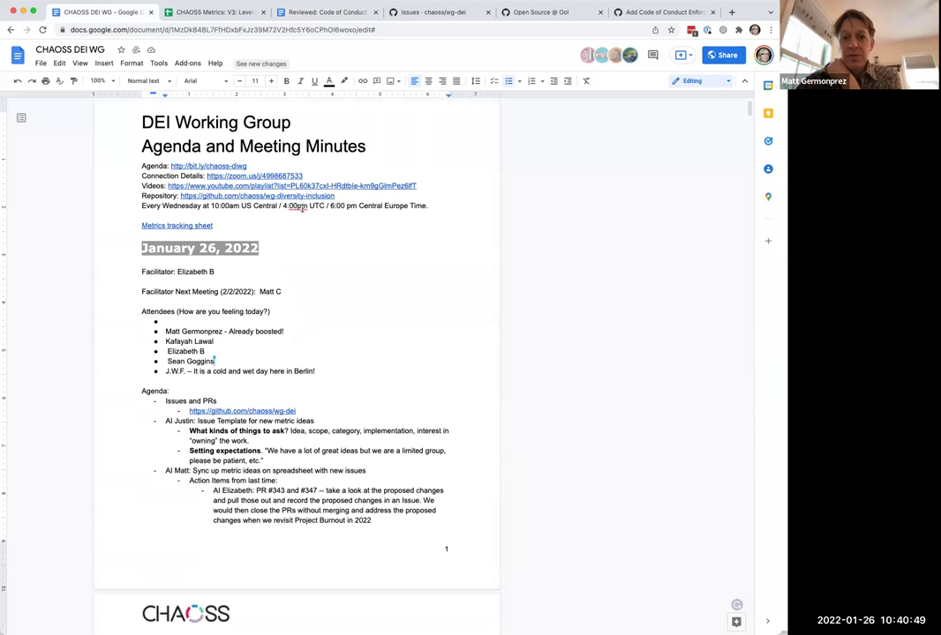
pyautogui.click(417, 13)
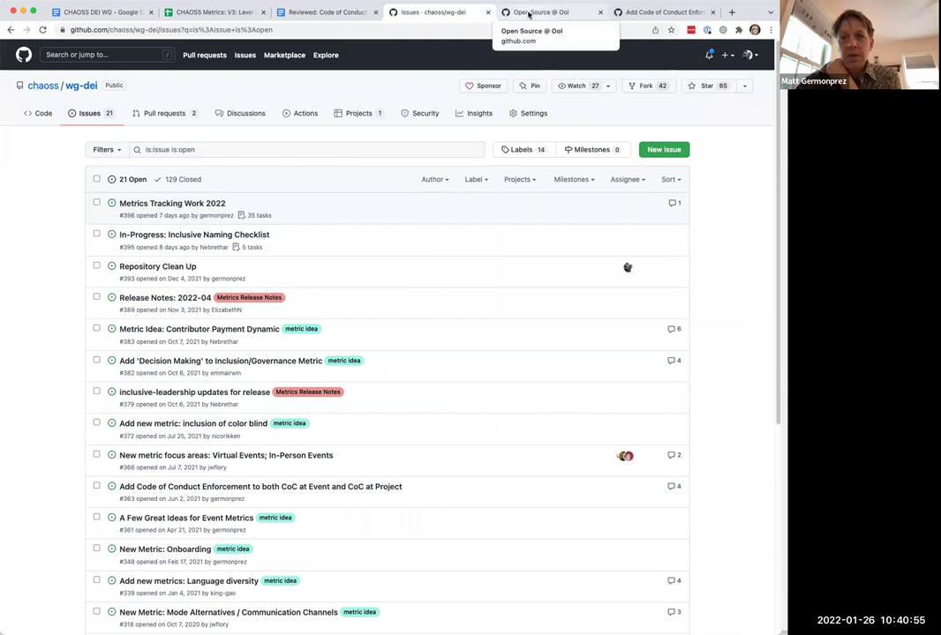
# Step: On issue #363, start a comment mentioning the member beginning the Code of Conduct for Events review doc
pyautogui.click(631, 13)
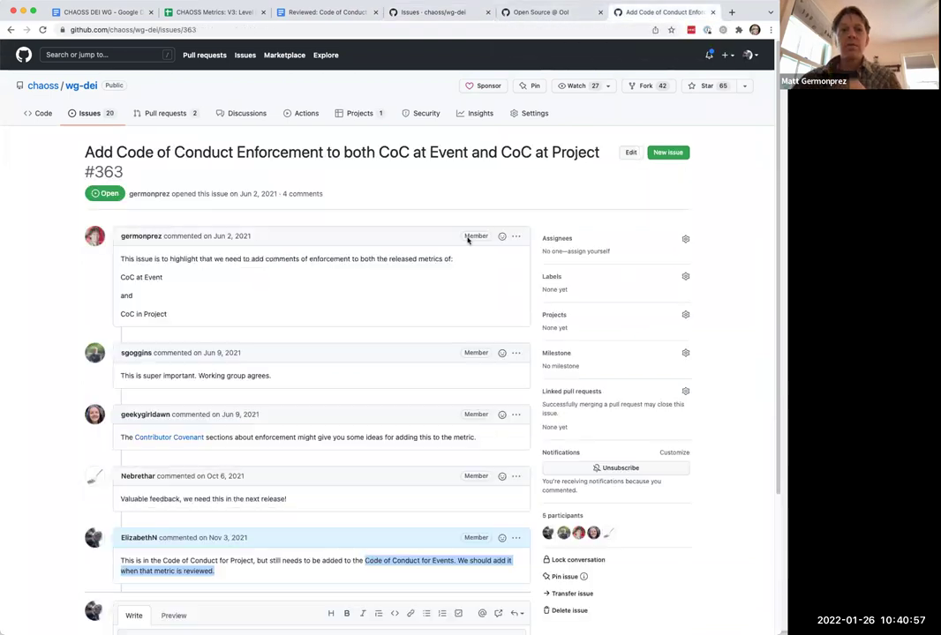
pyautogui.scroll(-4, 321, 412)
pyautogui.click(193, 464)
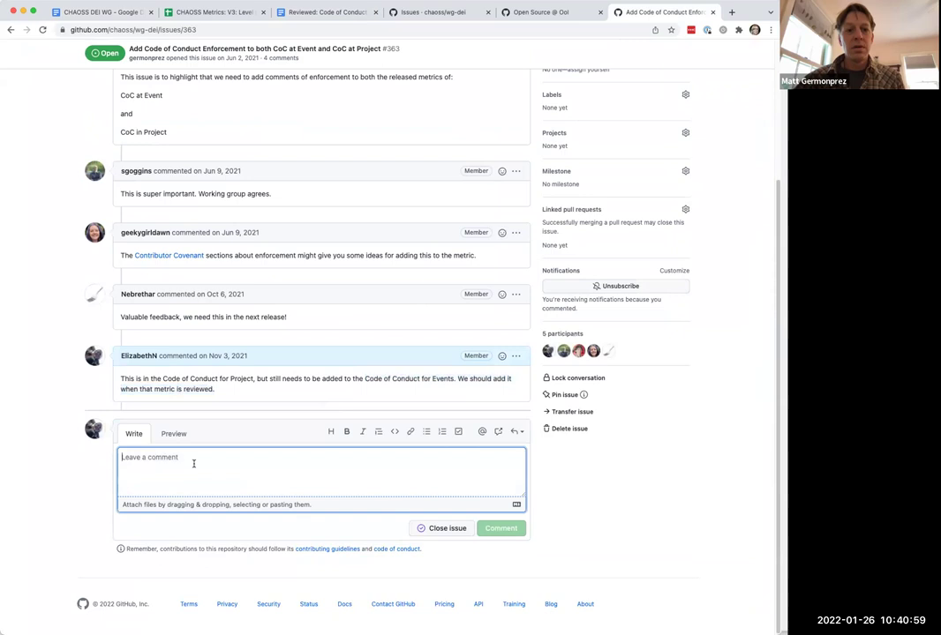
pyautogui.write('@germo')
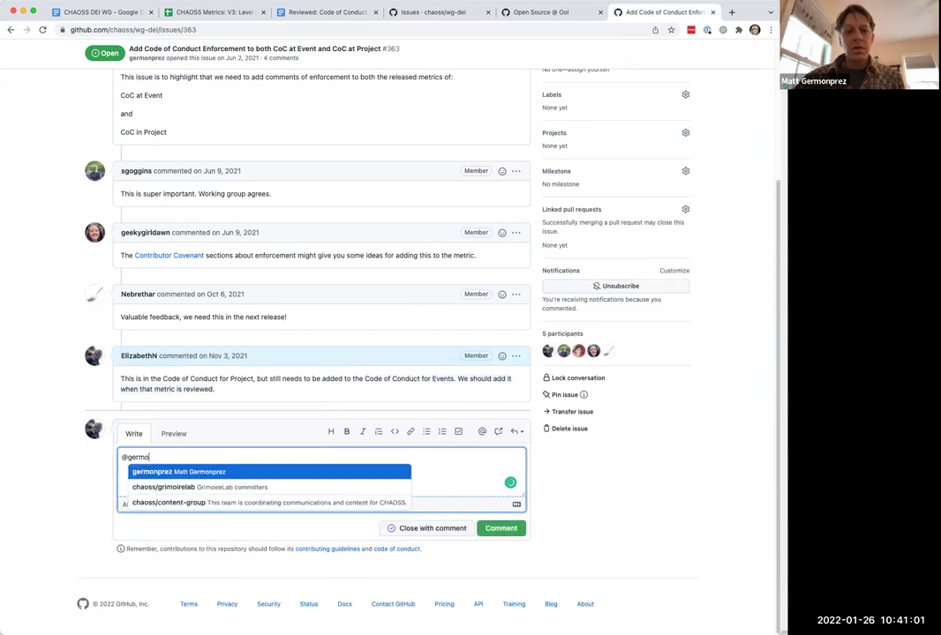
pyautogui.write('nprez is')
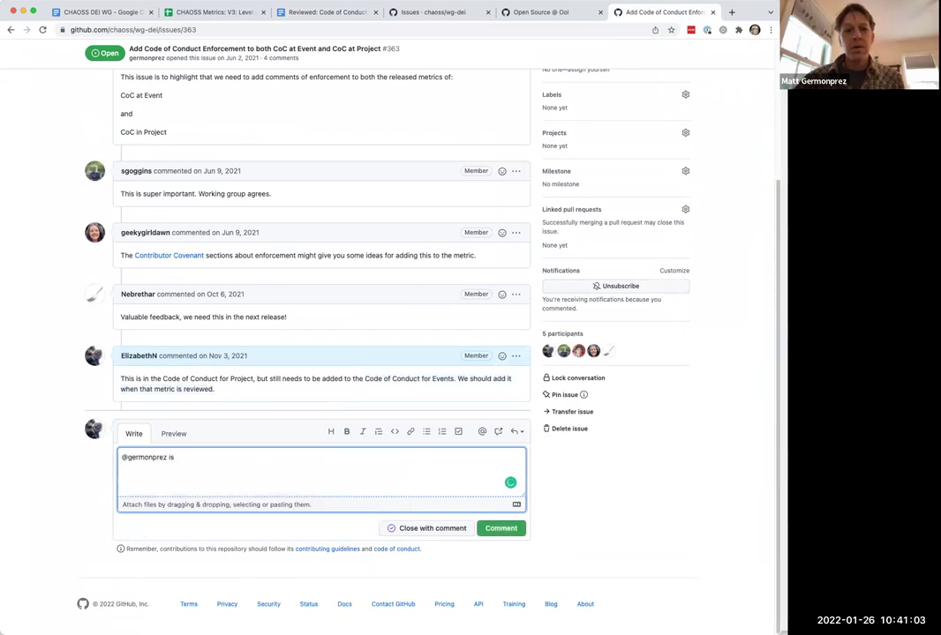
pyautogui.write(' starting ')
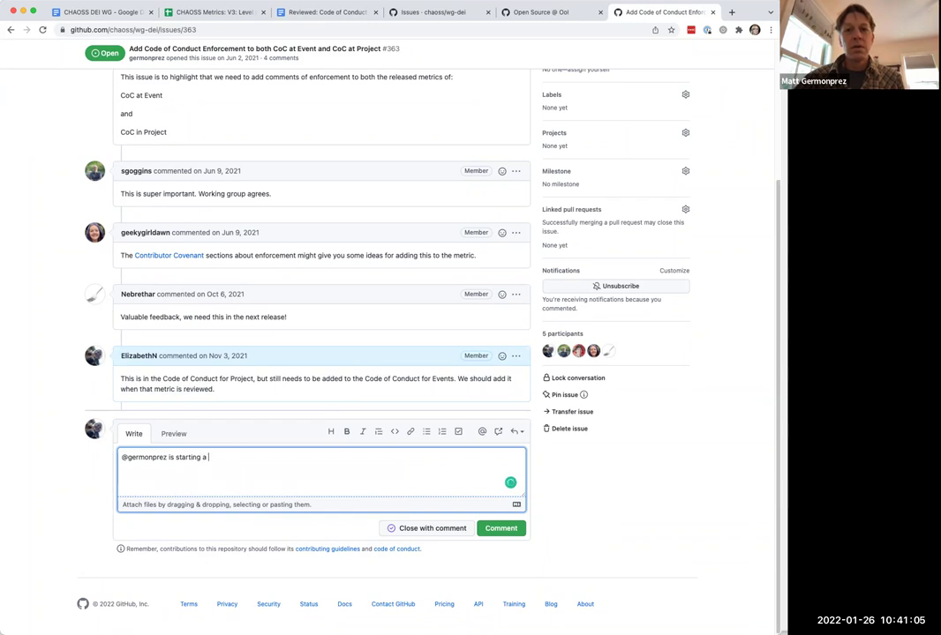
pyautogui.write('a')
pyautogui.press('BackSpace')
pyautogui.press('BackSpace')
pyautogui.write('the review doc for Code of Cond')
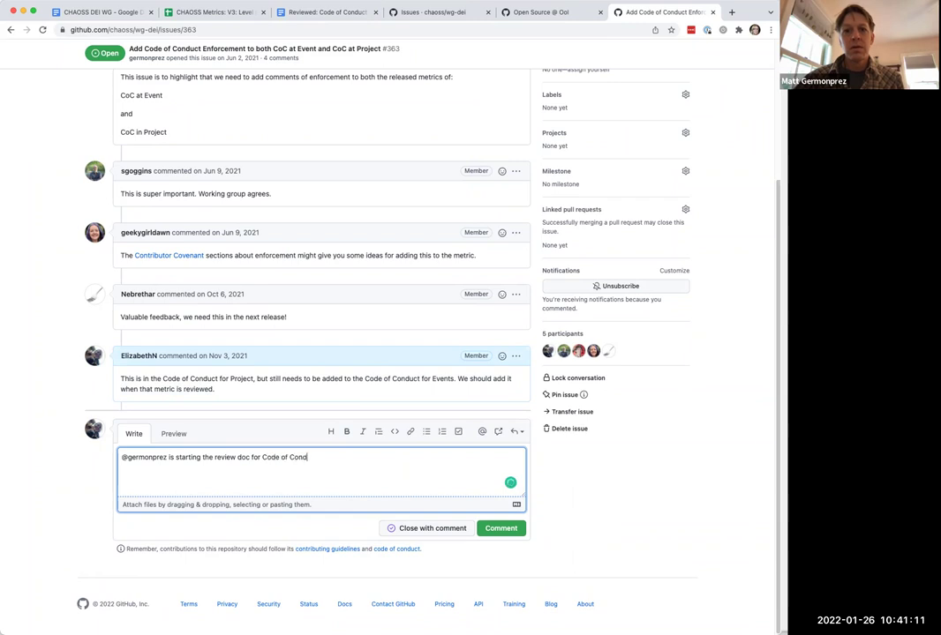
pyautogui.write('uct for')
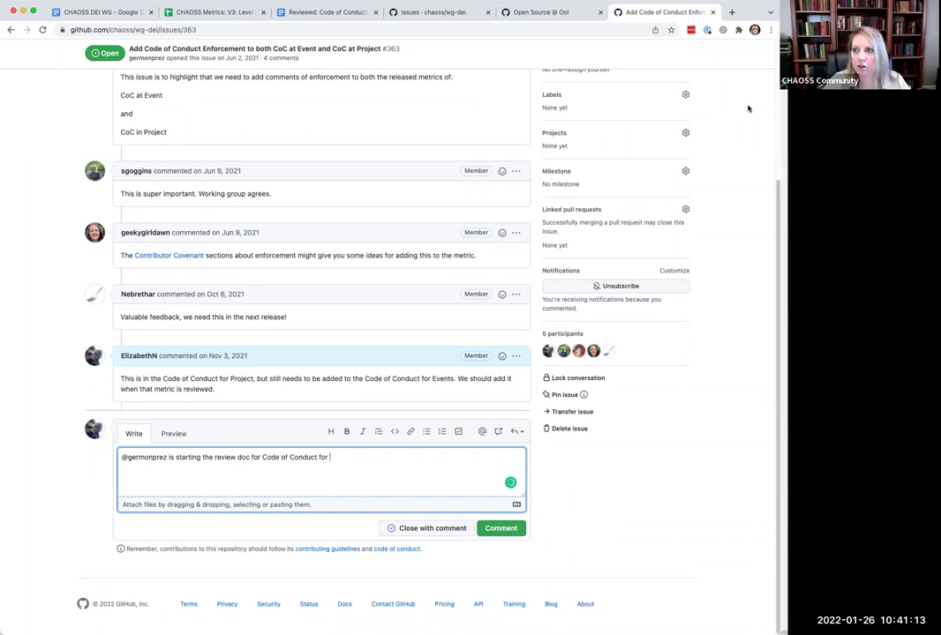
# Step: Finish the comment with 'so we can add this... Going to close this issue' plus 👍, and close the issue
pyautogui.scroll(1, 370, 465)
pyautogui.click(352, 470)
pyautogui.write('Events')
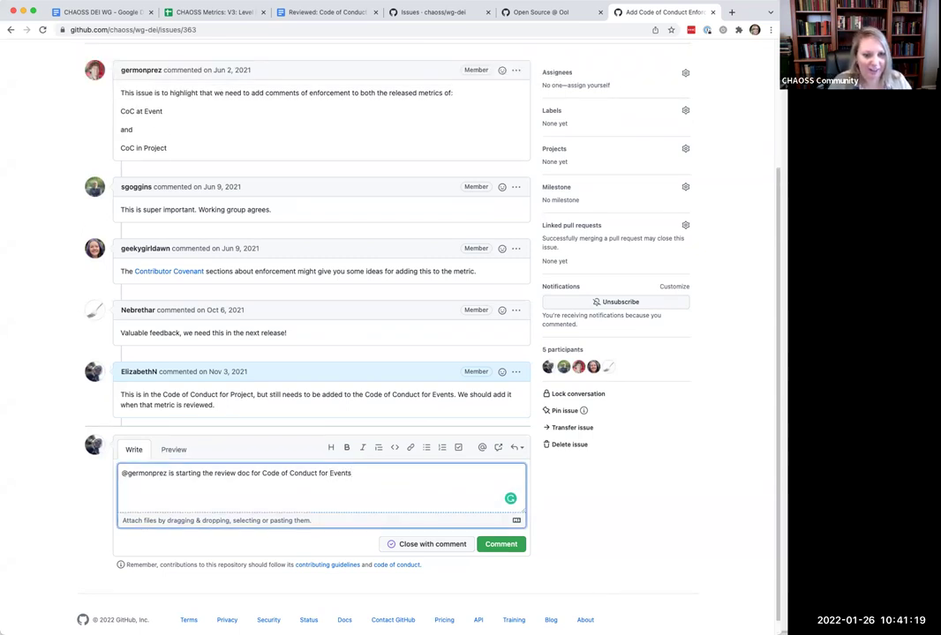
pyautogui.write(' s ow')
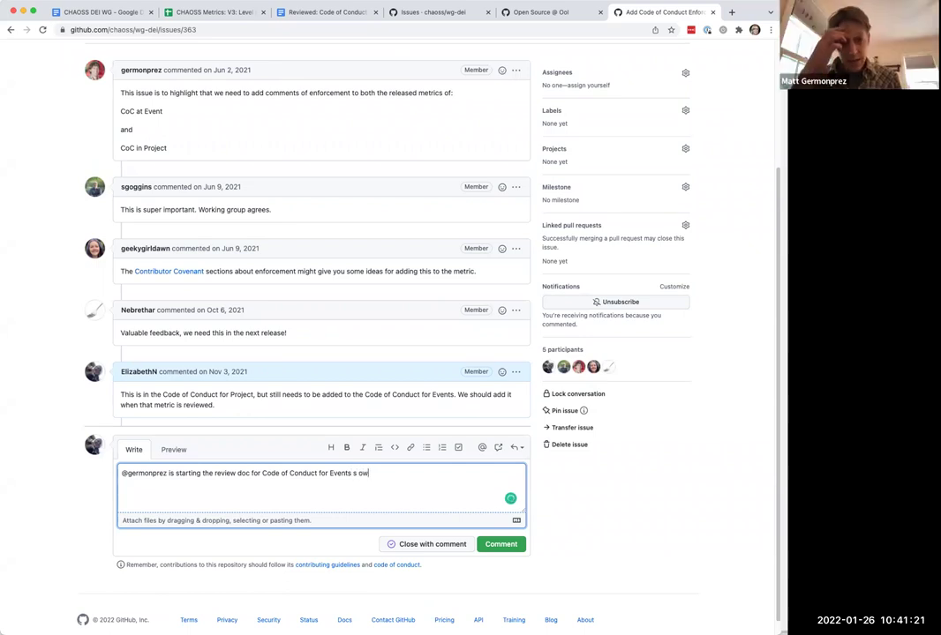
pyautogui.press('BackSpace')
pyautogui.press('BackSpace')
pyautogui.press('BackSpace')
pyautogui.write('o we can add this as something we need to add. Going to close this')
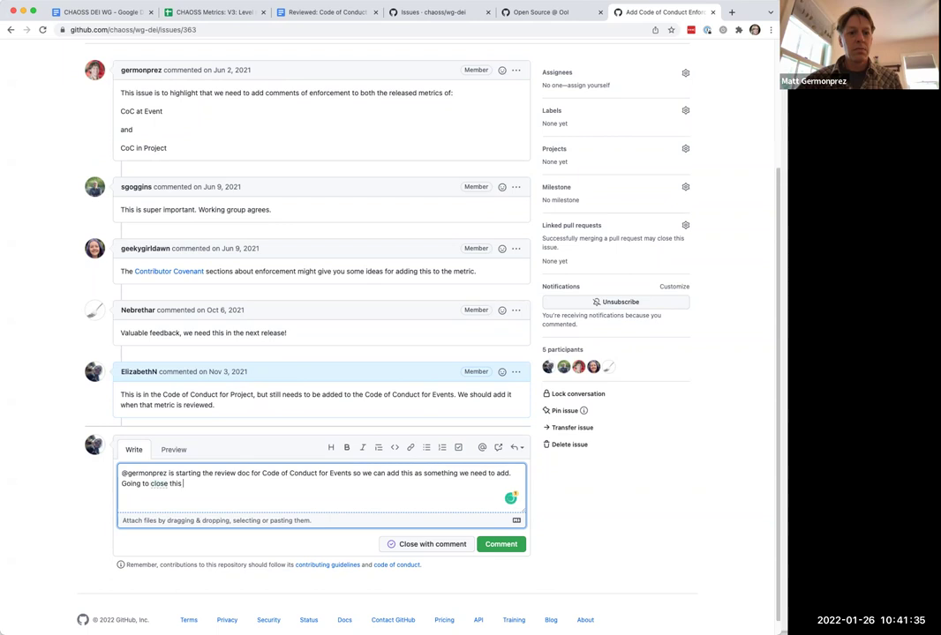
pyautogui.write(' issue :-')
pyautogui.press('BackSpace')
pyautogui.press('BackSpace')
pyautogui.press('BackSpace')
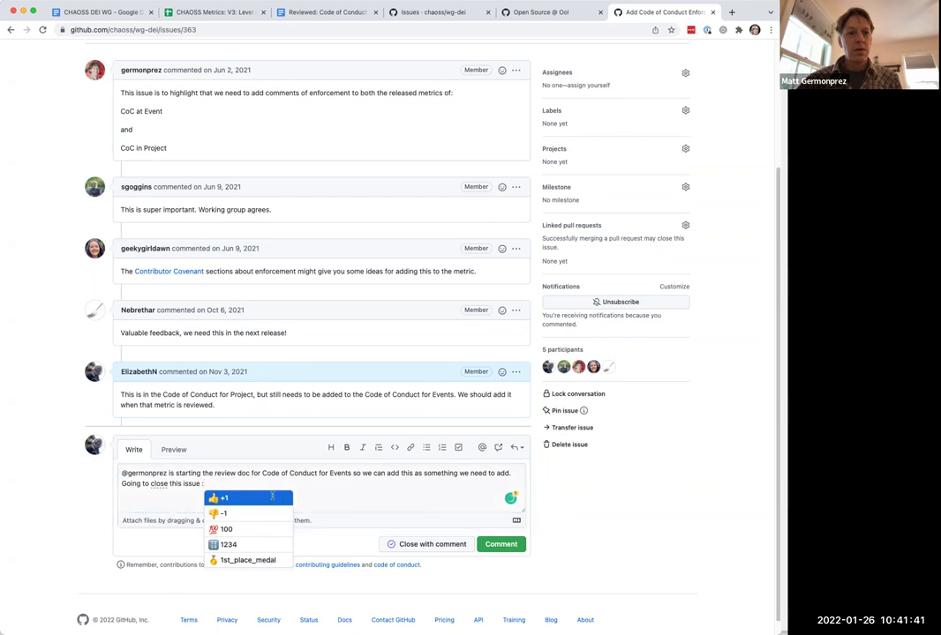
pyautogui.press('Return')
pyautogui.click(424, 545)
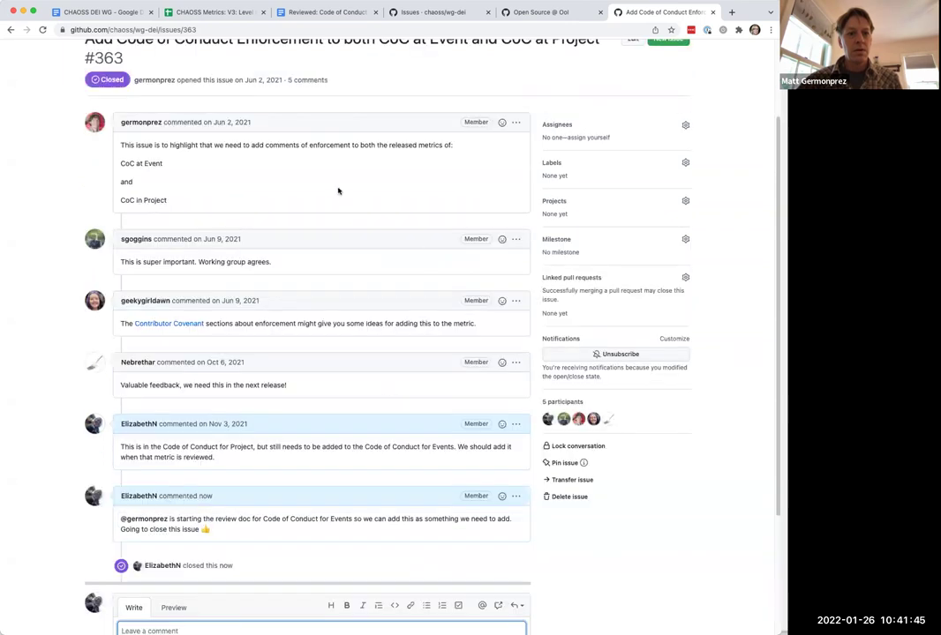
pyautogui.scroll(3, 236, 130)
# Step: Return to the wg-dei open issues list and look through it
pyautogui.click(433, 12)
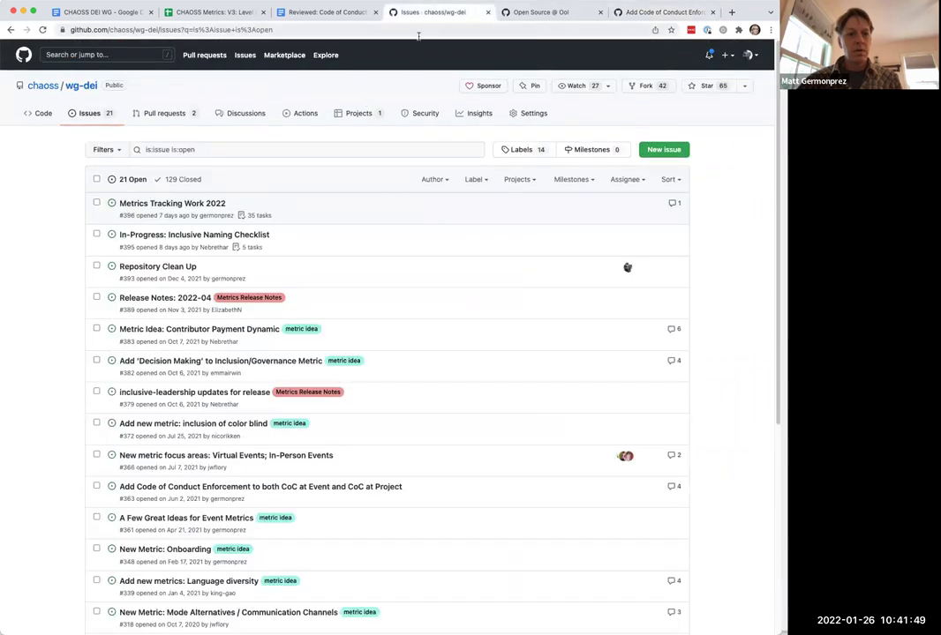
pyautogui.click(654, 12)
pyautogui.click(12, 30)
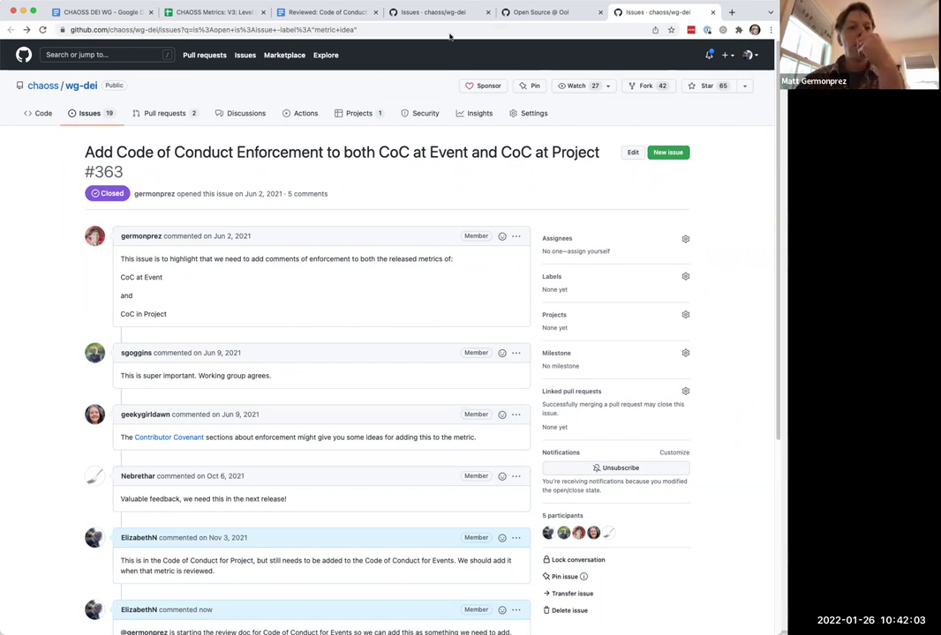
pyautogui.click(428, 13)
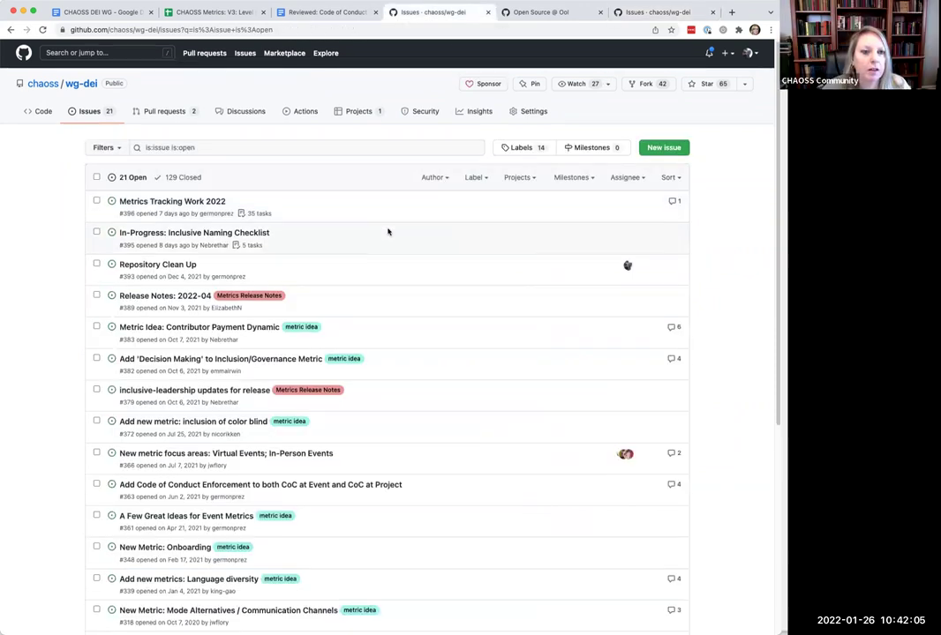
pyautogui.scroll(-5, 388, 232)
pyautogui.scroll(5, 389, 231)
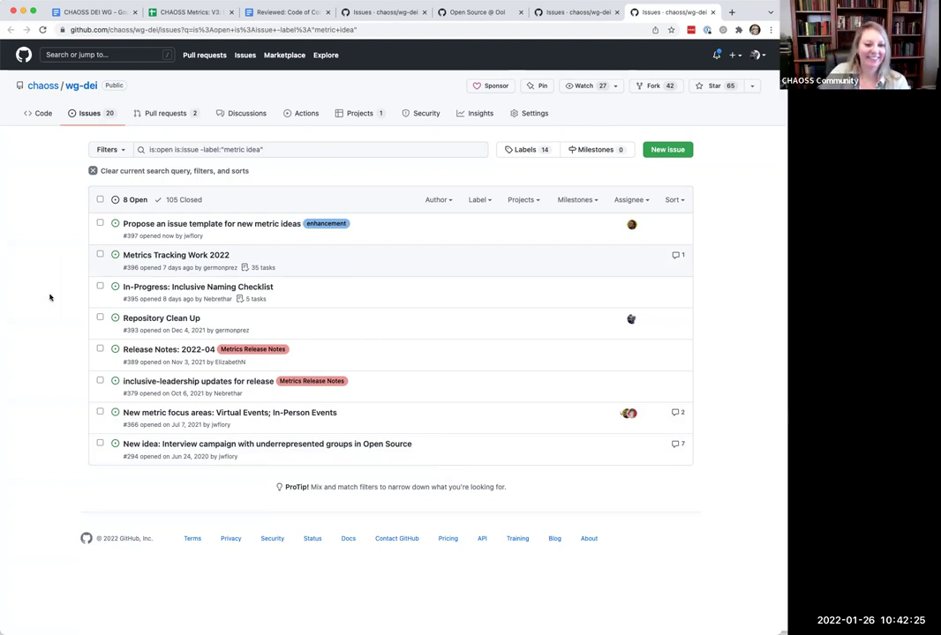
# Step: Open and read issue #366, 'New metric focus areas: Virtual Events; In-Person Events'
pyautogui.click(171, 414)
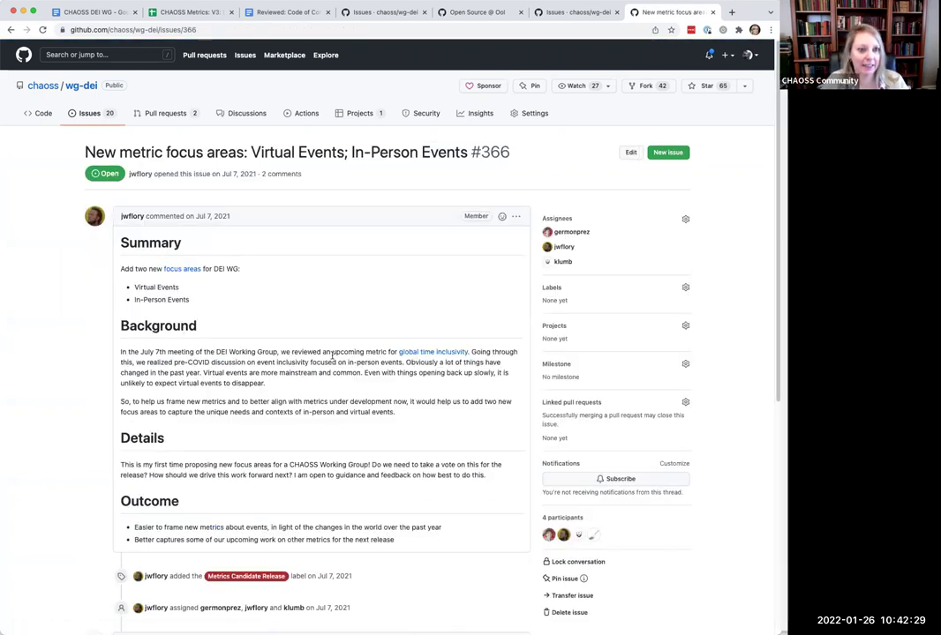
pyautogui.scroll(-2, 331, 355)
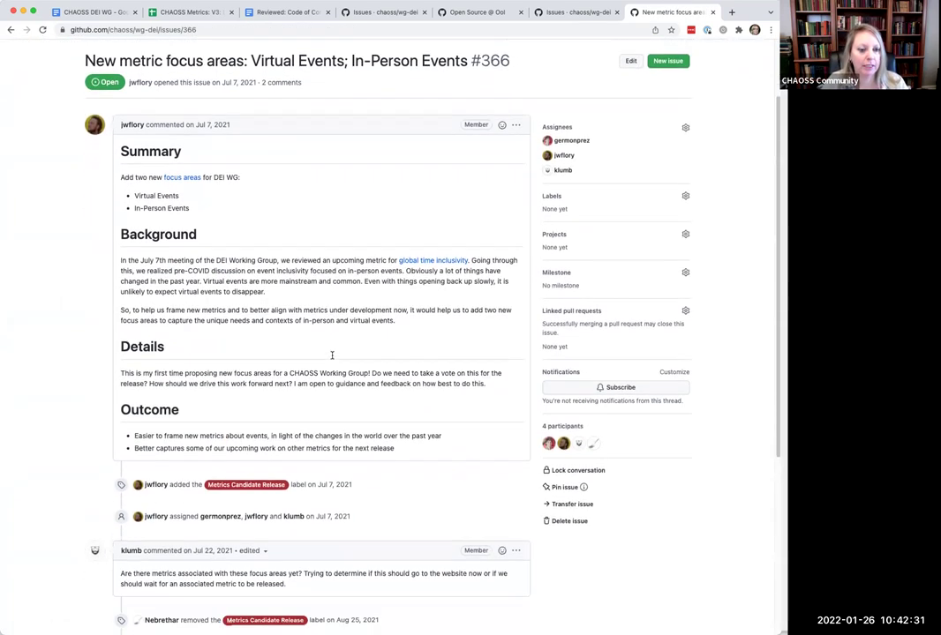
pyautogui.scroll(-4, 332, 354)
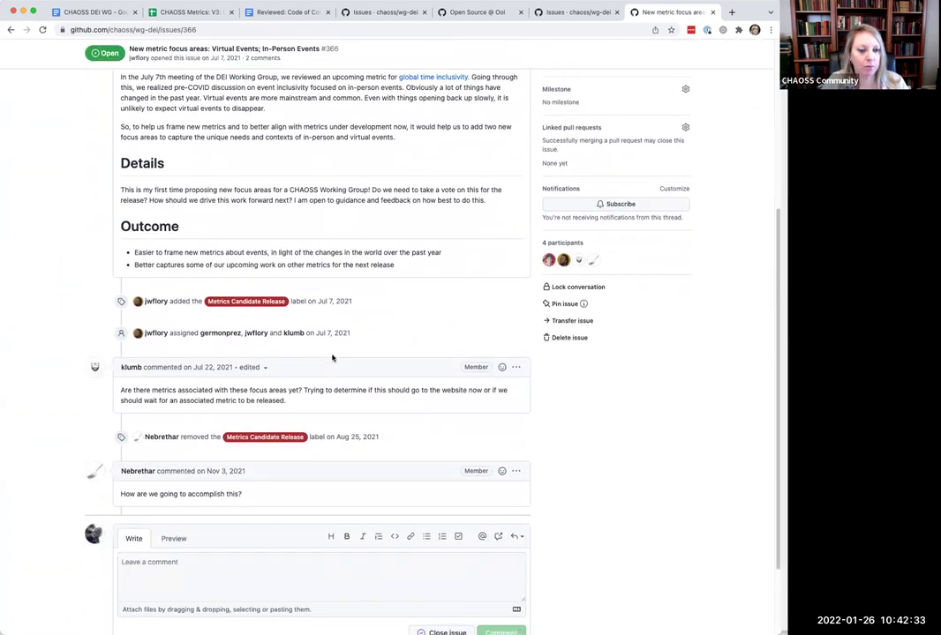
pyautogui.scroll(1, 333, 357)
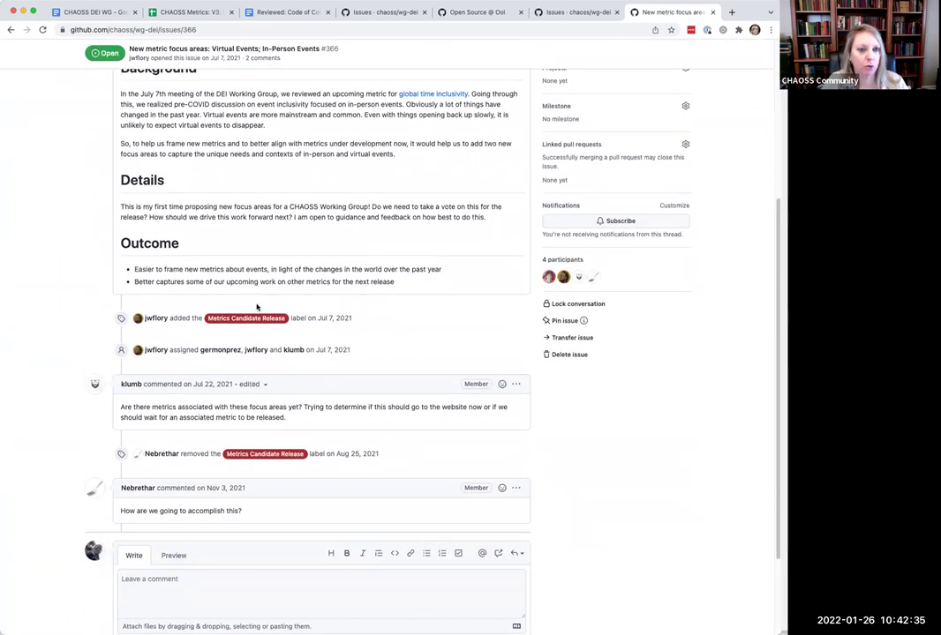
pyautogui.scroll(1, 405, 159)
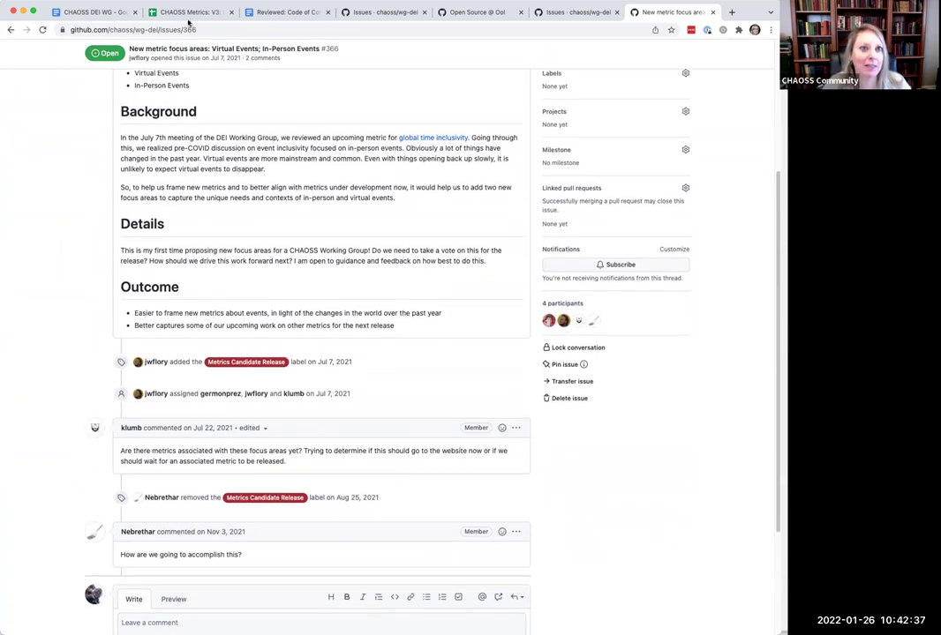
pyautogui.click(189, 13)
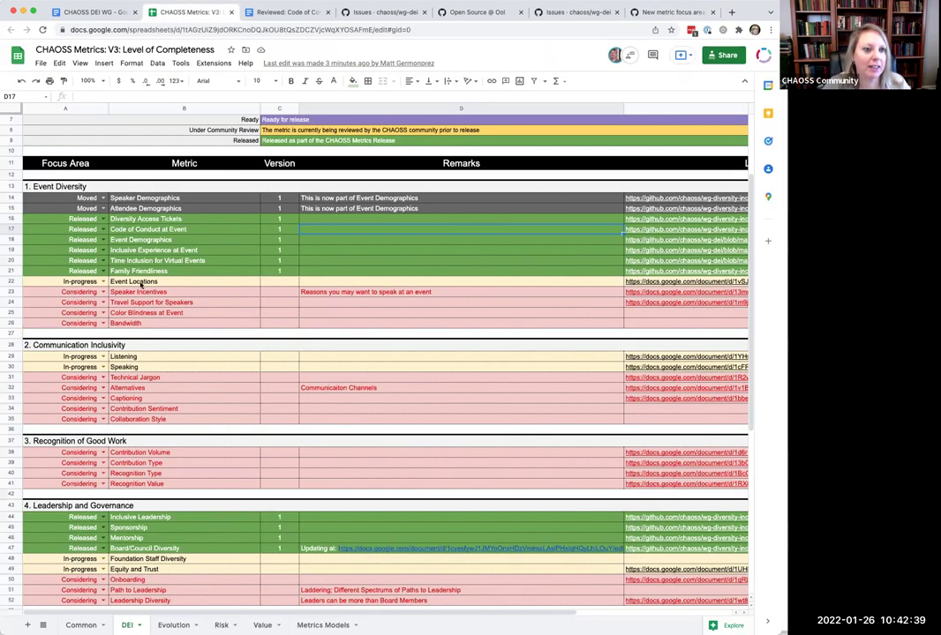
pyautogui.scroll(-1, 202, 345)
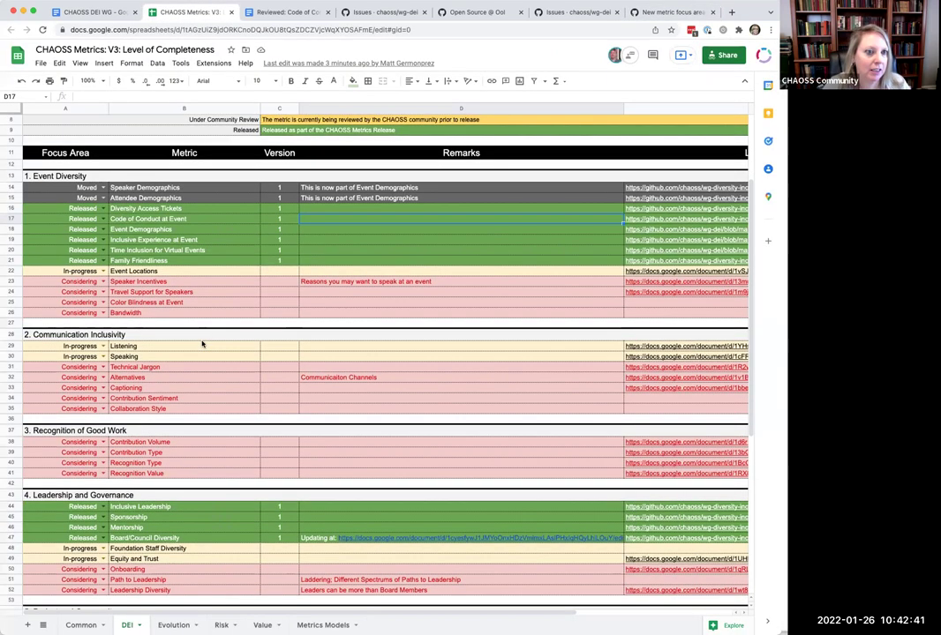
pyautogui.scroll(-5, 128, 340)
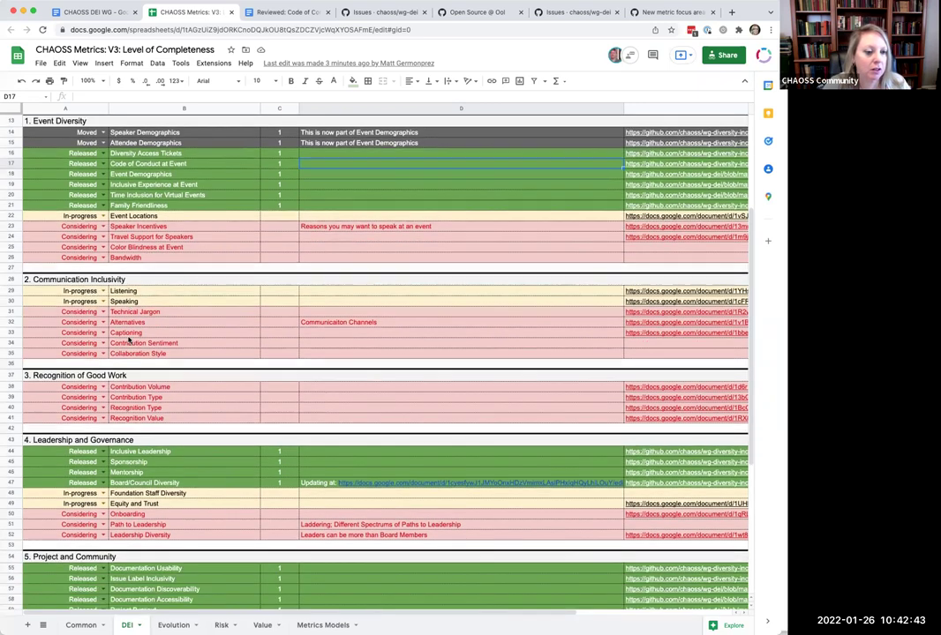
pyautogui.scroll(10, 128, 341)
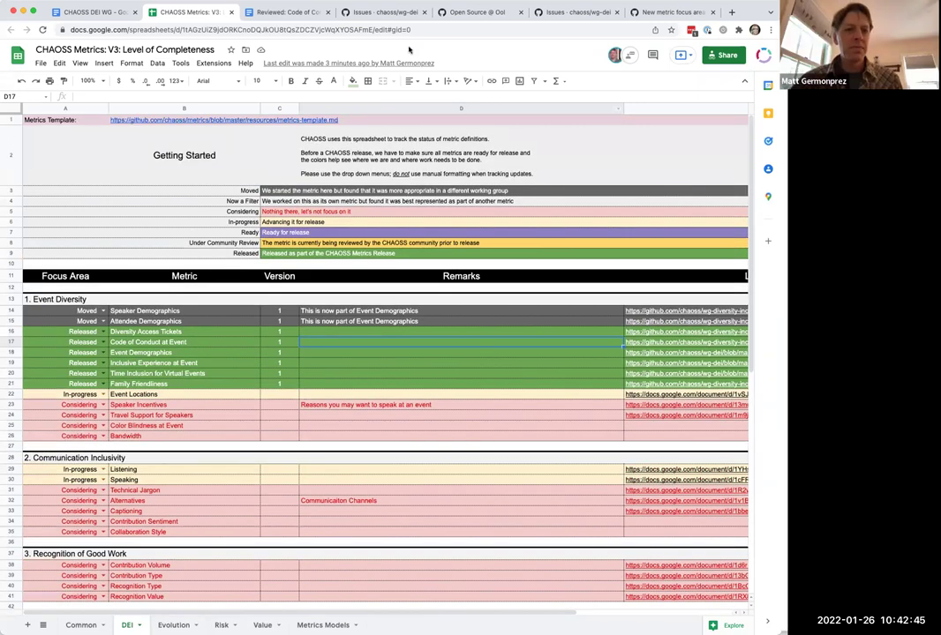
pyautogui.click(657, 12)
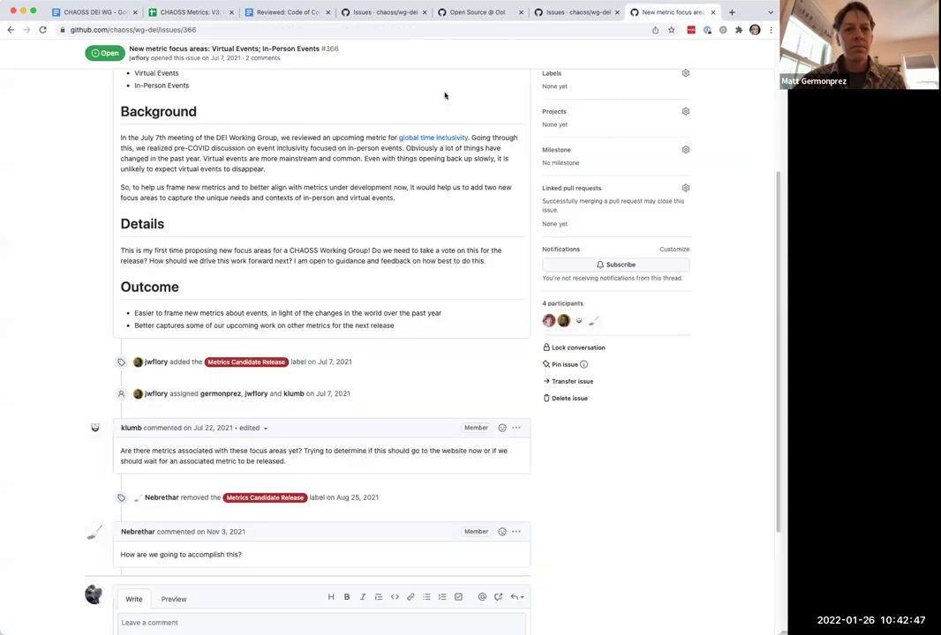
pyautogui.scroll(3, 349, 206)
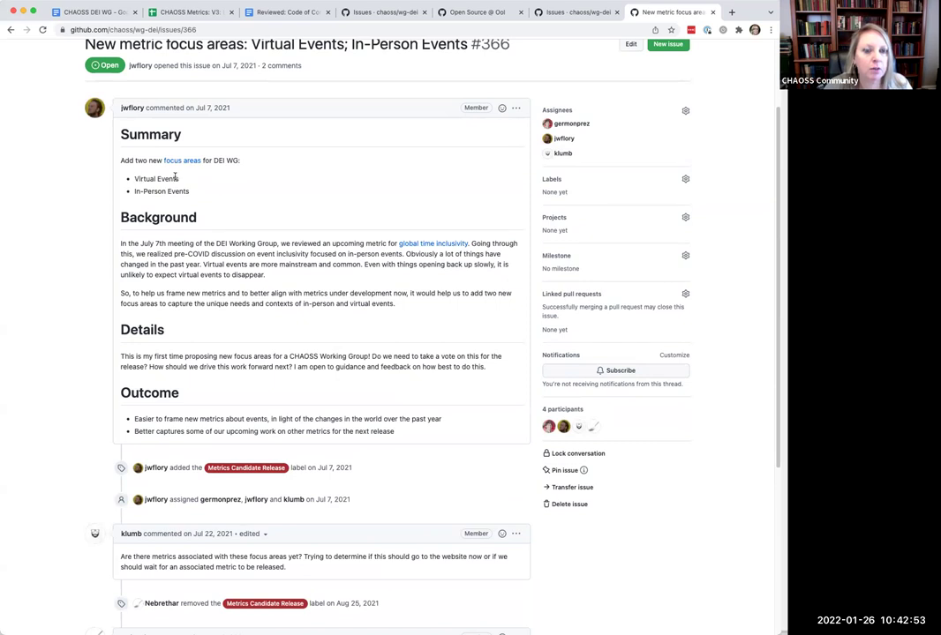
pyautogui.click(191, 13)
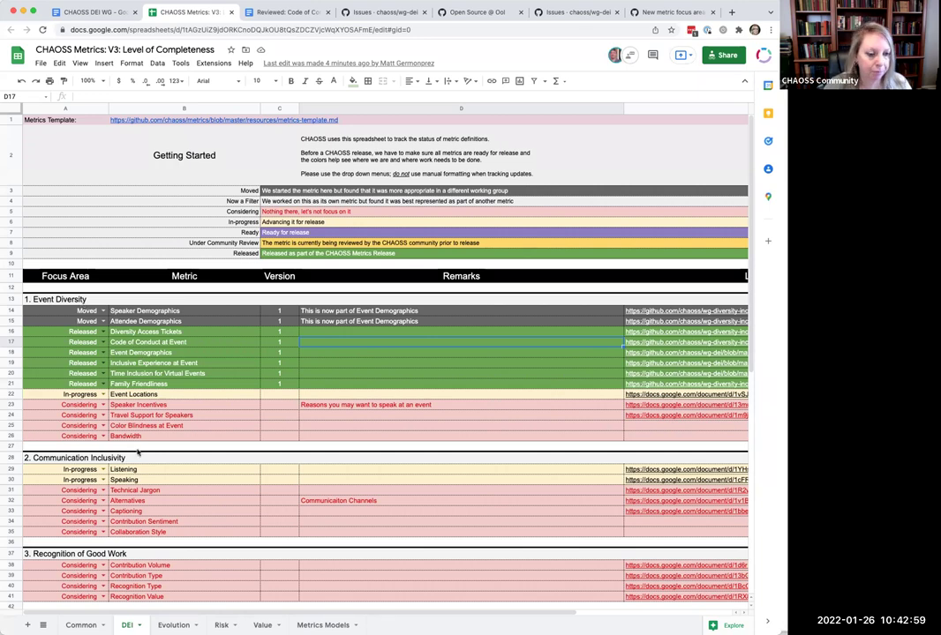
pyautogui.scroll(-2, 137, 452)
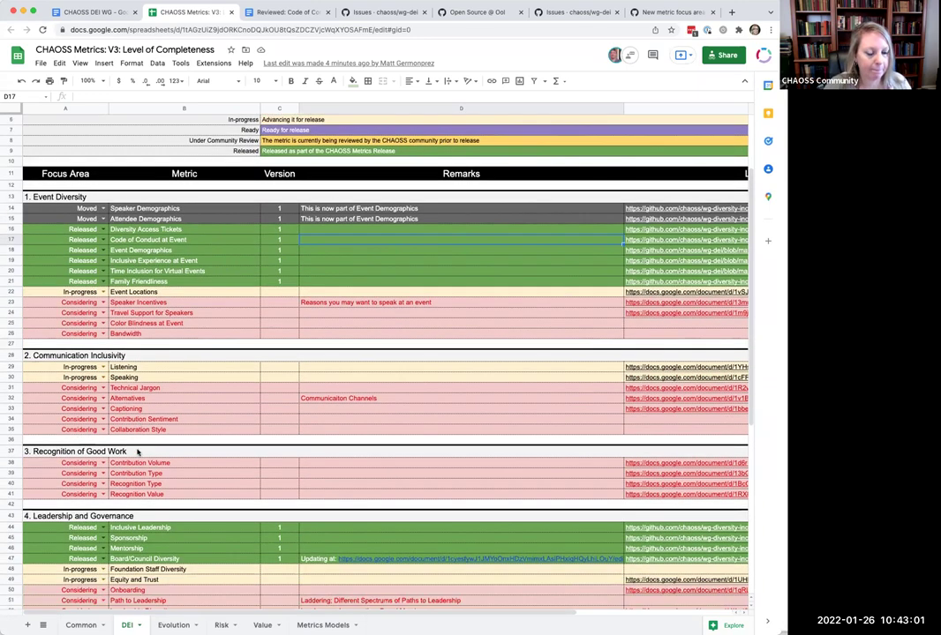
pyautogui.scroll(-4, 137, 451)
pyautogui.scroll(-1, 136, 452)
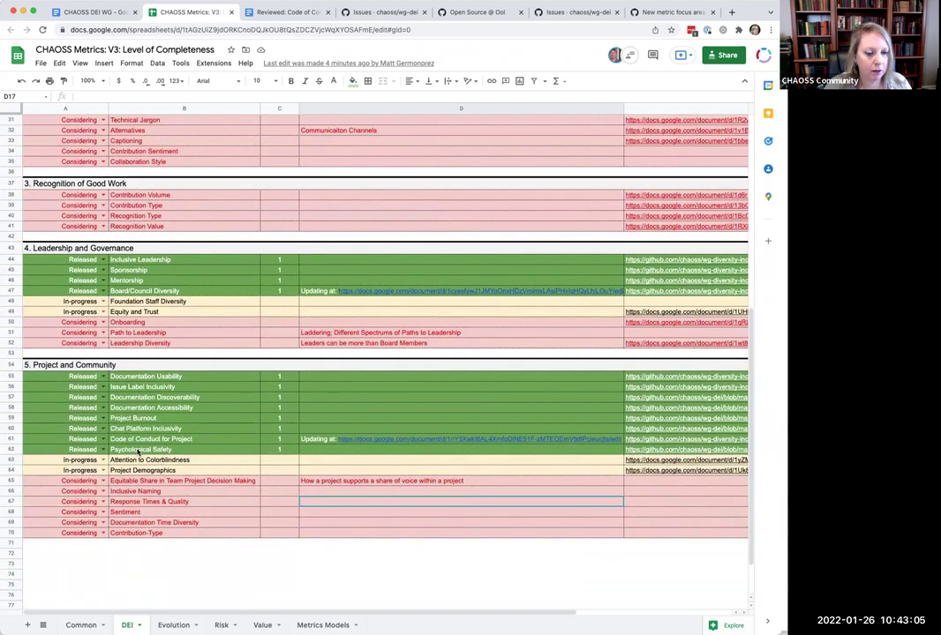
pyautogui.scroll(3, 138, 452)
pyautogui.scroll(2, 139, 452)
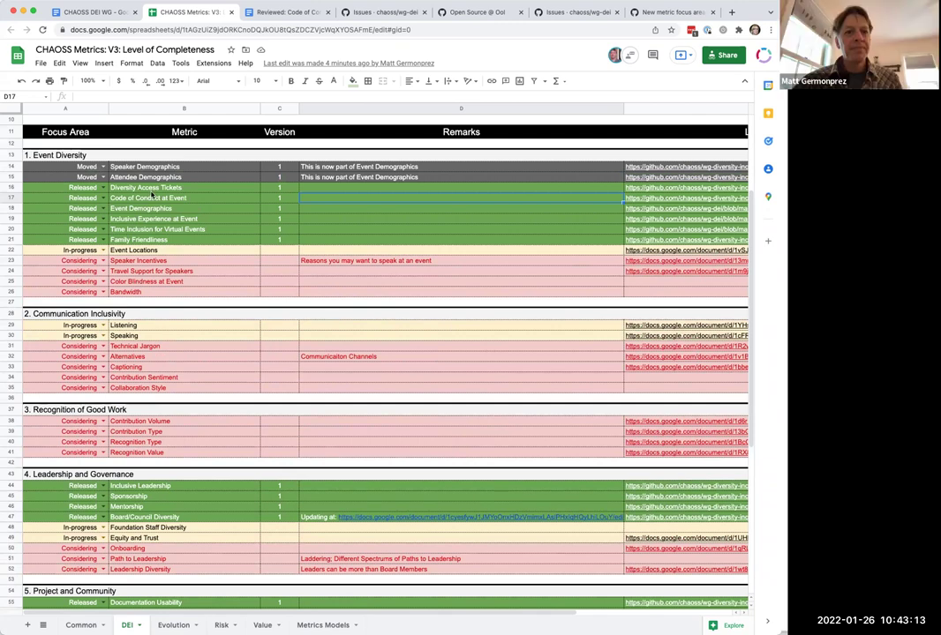
# Step: Reopen issue #366 and scroll through its description and two comments
pyautogui.click(667, 11)
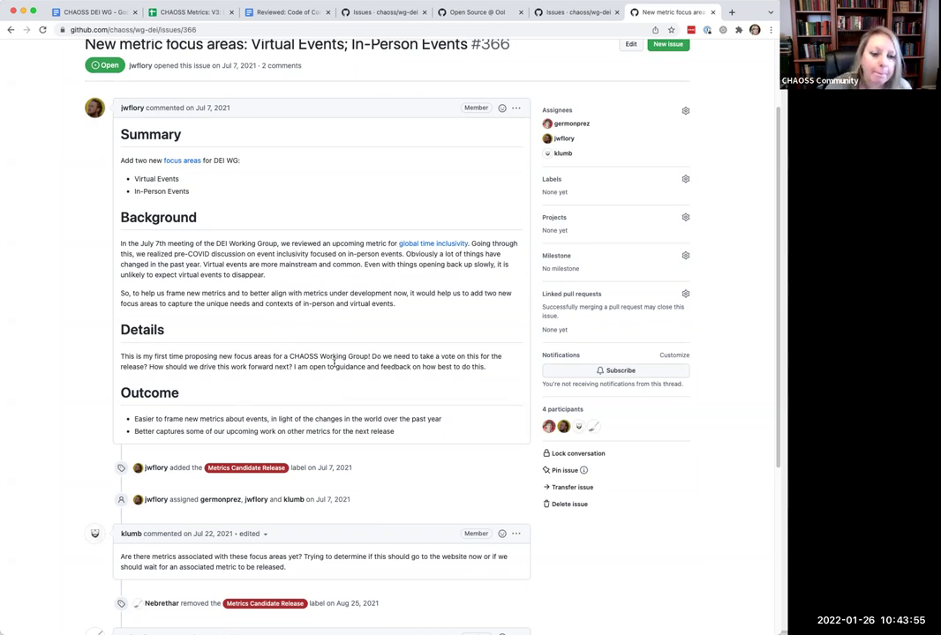
pyautogui.scroll(-2, 334, 362)
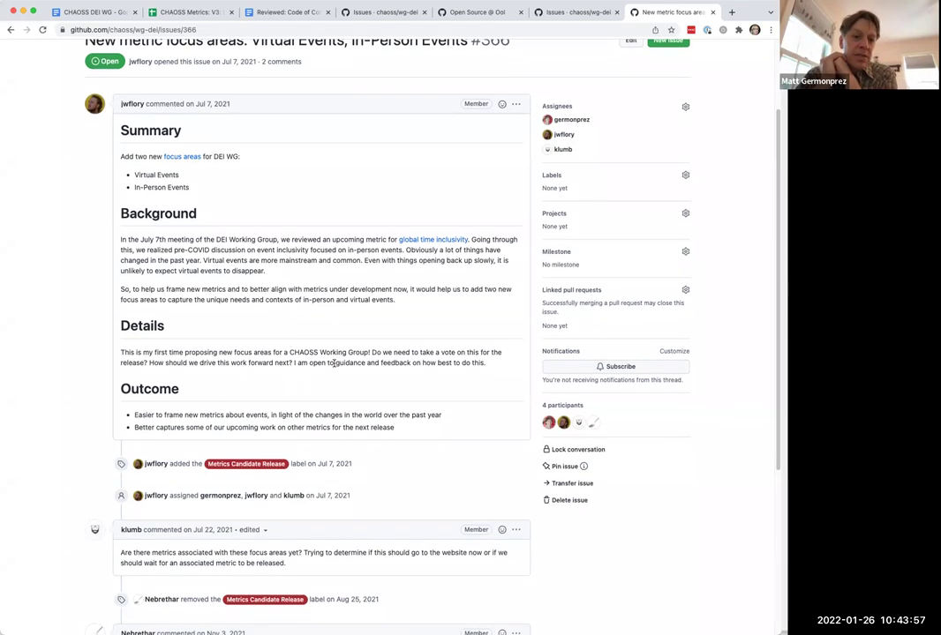
pyautogui.scroll(-2, 334, 364)
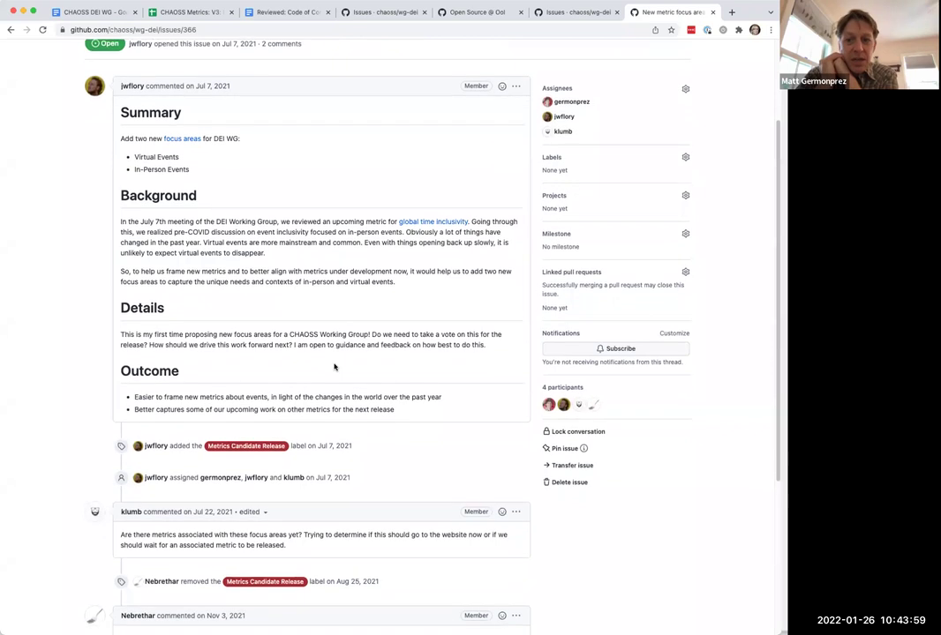
pyautogui.scroll(-3, 333, 366)
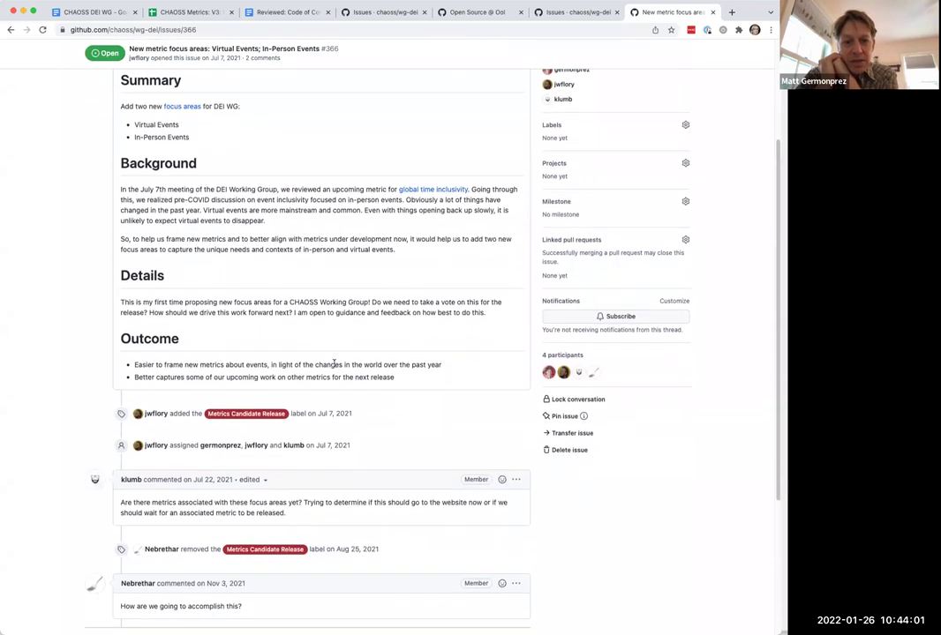
pyautogui.scroll(-2, 334, 363)
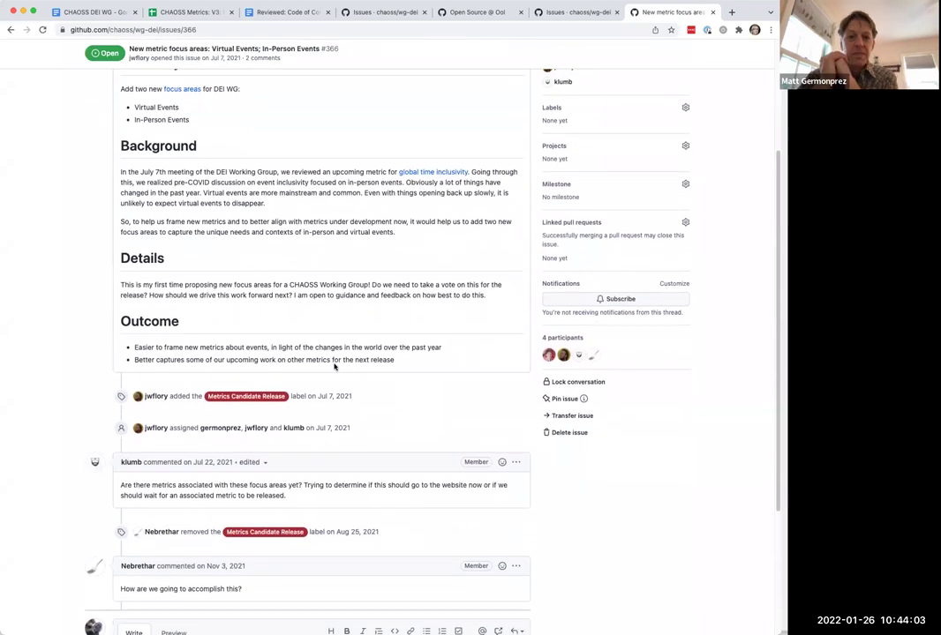
pyautogui.scroll(-2, 334, 367)
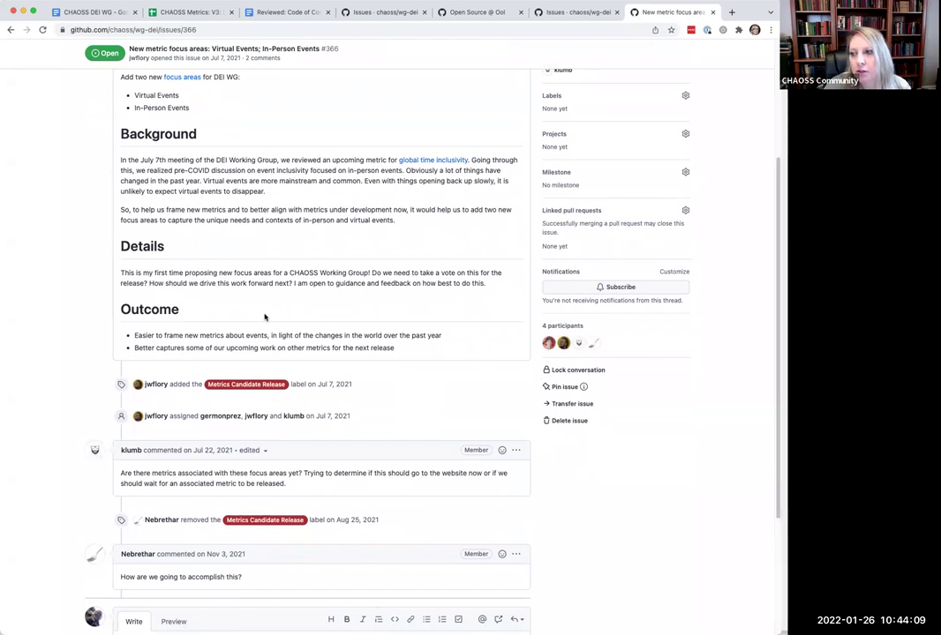
pyautogui.scroll(5, 261, 293)
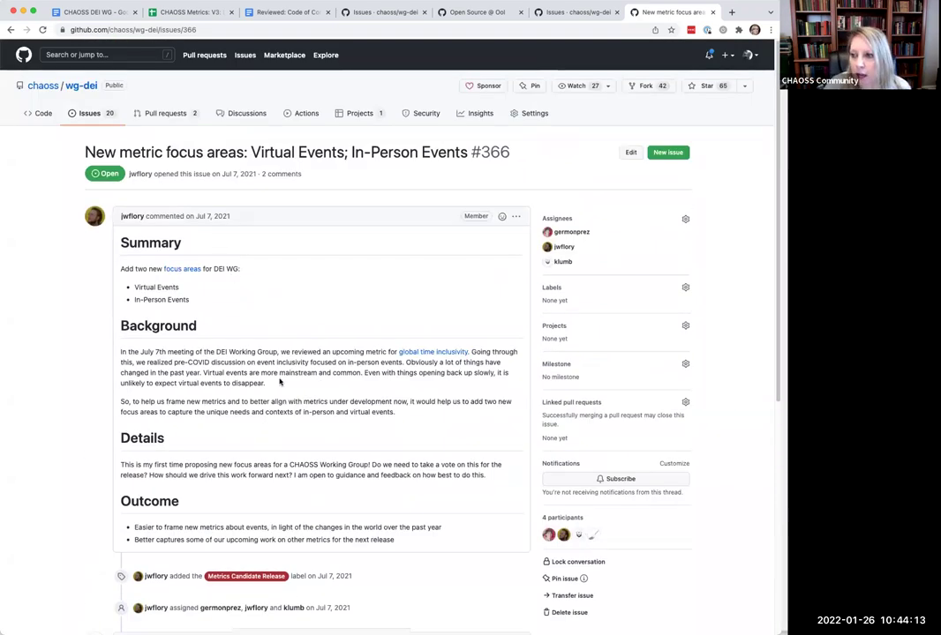
pyautogui.scroll(-2, 279, 381)
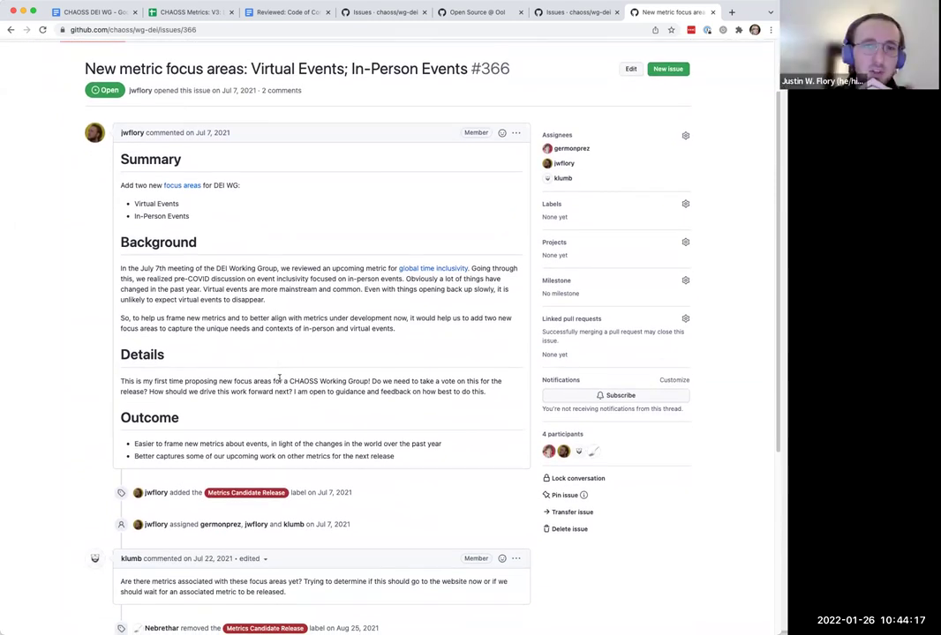
# Step: Return to the DEI sheet of the 'CHAOSS Metrics: V3' spreadsheet
pyautogui.click(186, 14)
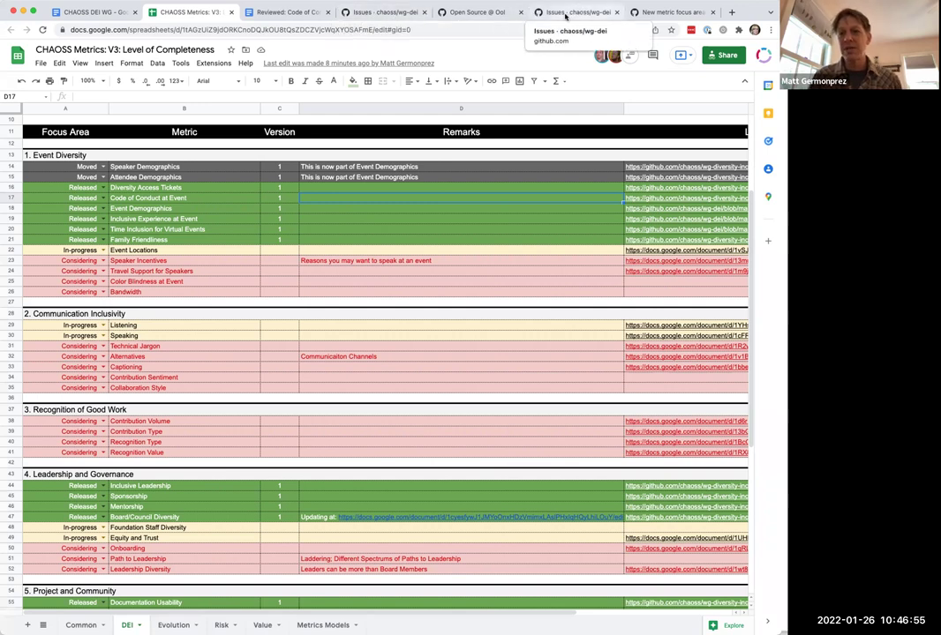
# Step: Open issue #396 'Metrics Tracking Work 2022' and bring up its opening comment's '...' menu
pyautogui.click(670, 12)
pyautogui.click(574, 13)
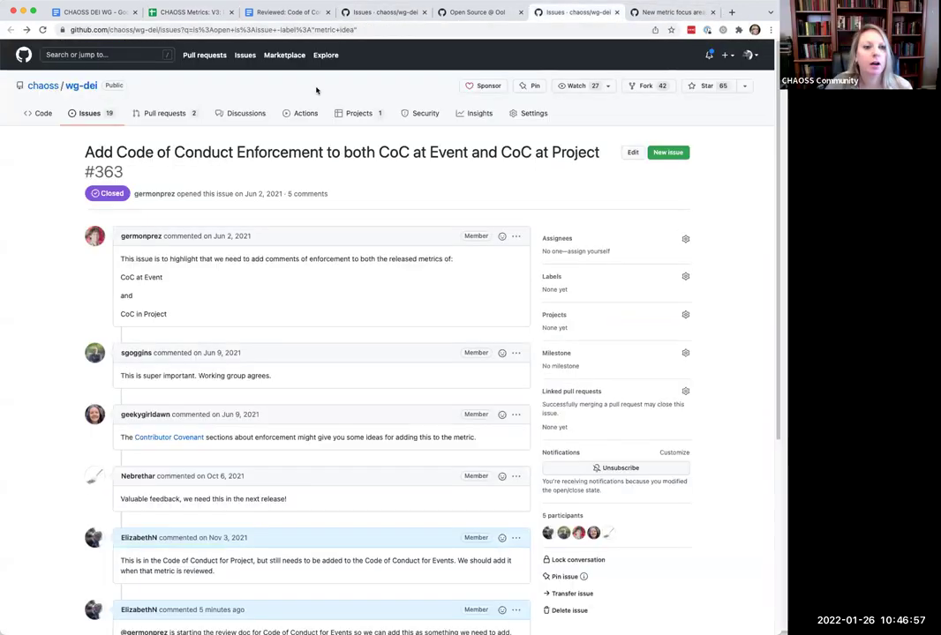
pyautogui.click(89, 114)
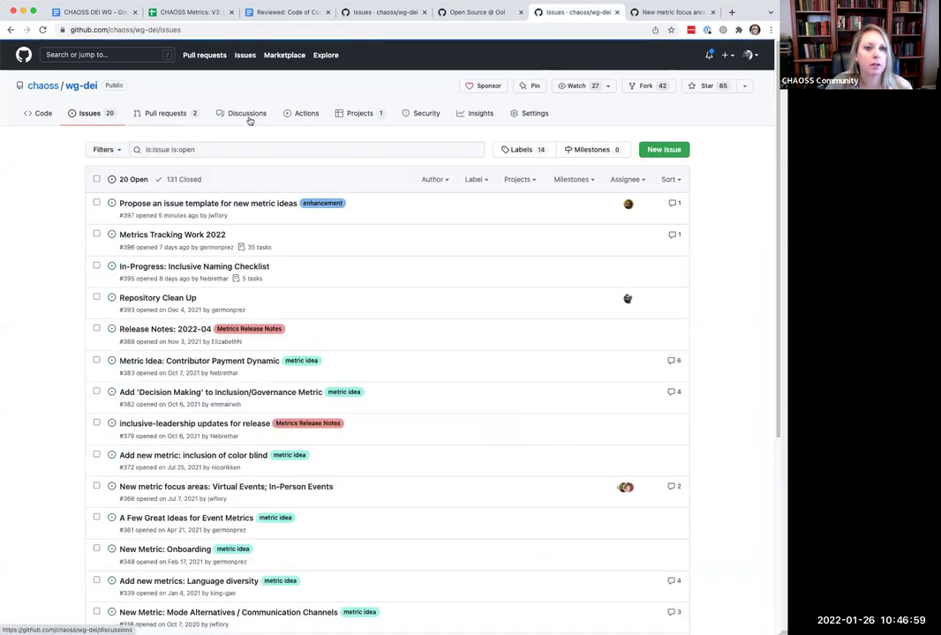
pyautogui.click(184, 236)
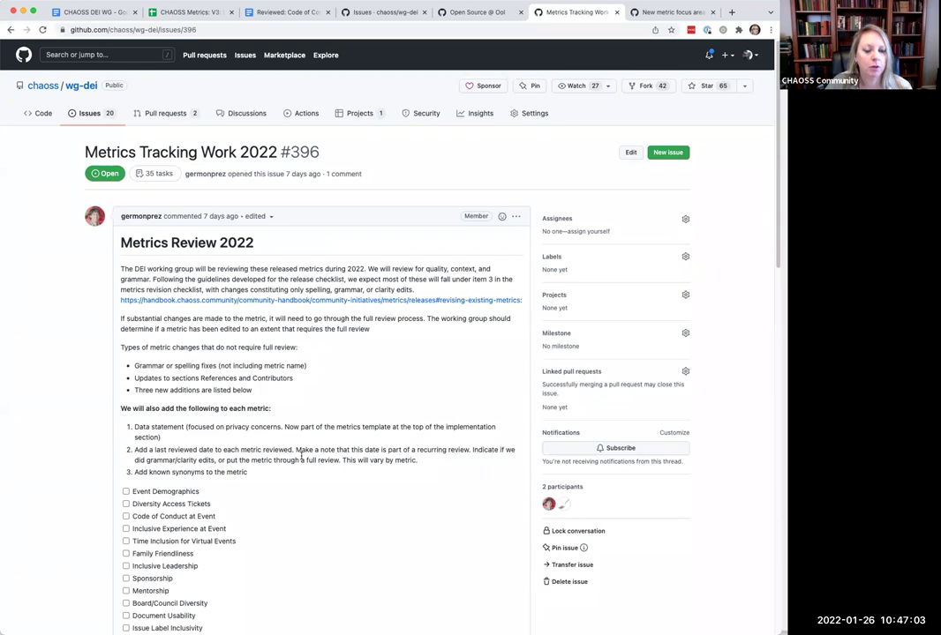
pyautogui.scroll(-5, 301, 457)
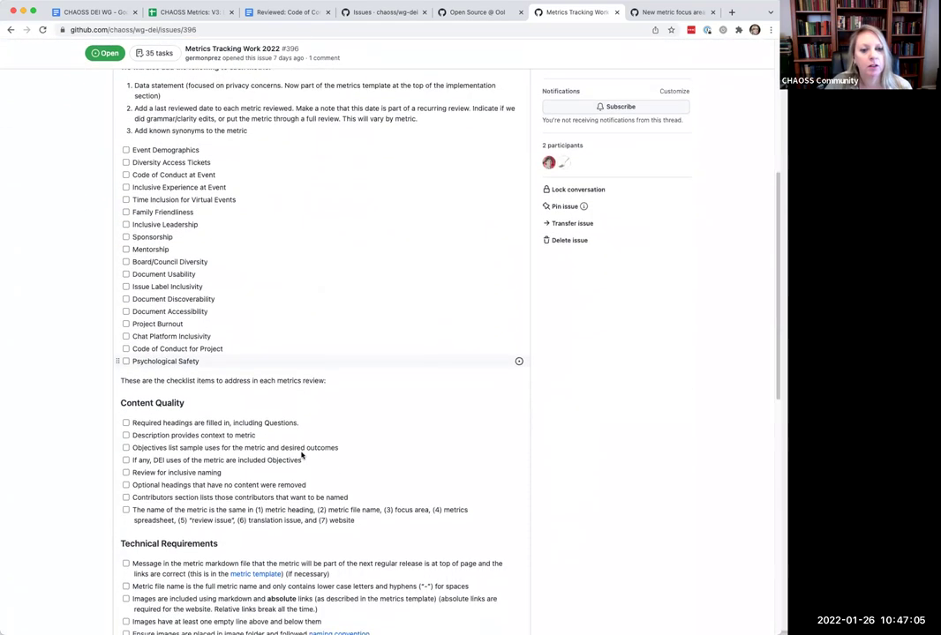
pyautogui.scroll(-2, 301, 456)
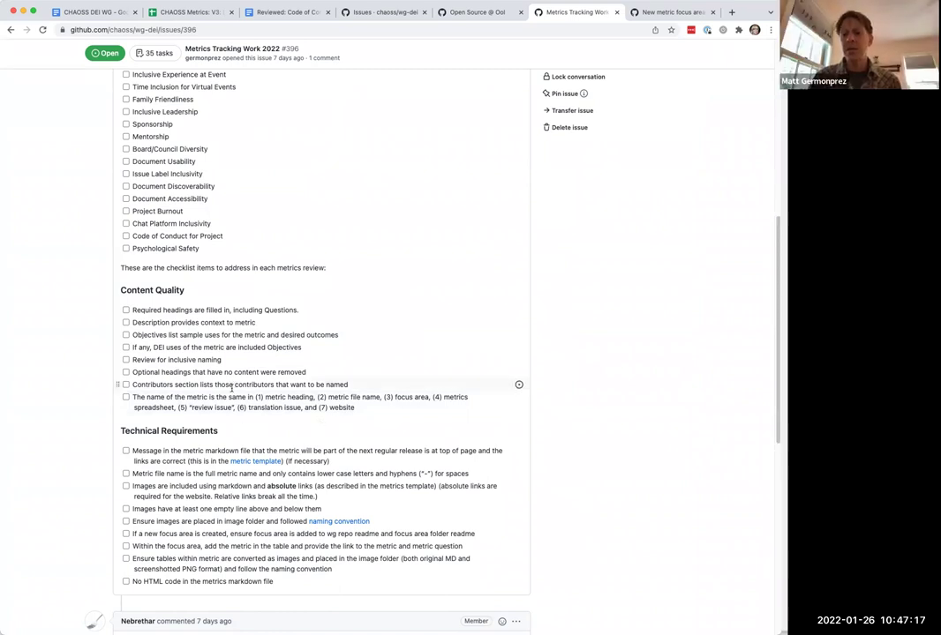
pyautogui.scroll(2, 222, 369)
pyautogui.scroll(8, 222, 369)
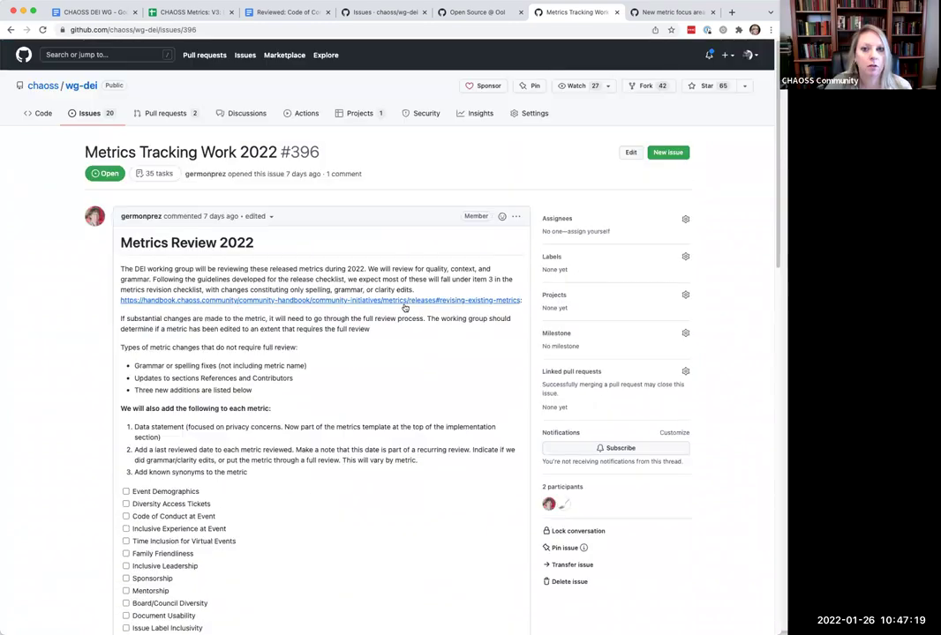
pyautogui.click(517, 218)
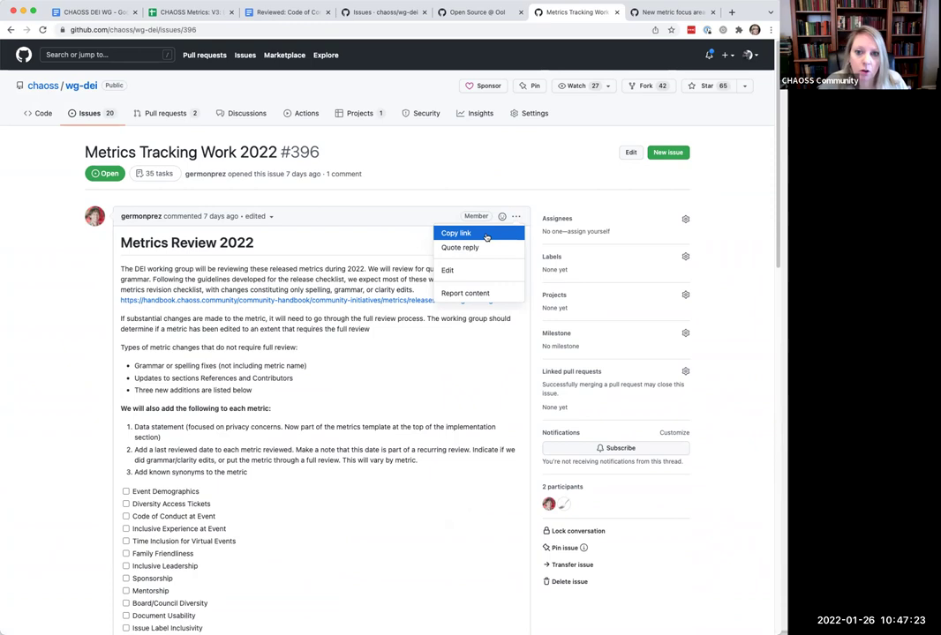
# Step: Edit #396 to add a Content Quality item after '(7) website': 'If this is an Event-related metric...'
pyautogui.click(468, 270)
pyautogui.scroll(-10, 350, 412)
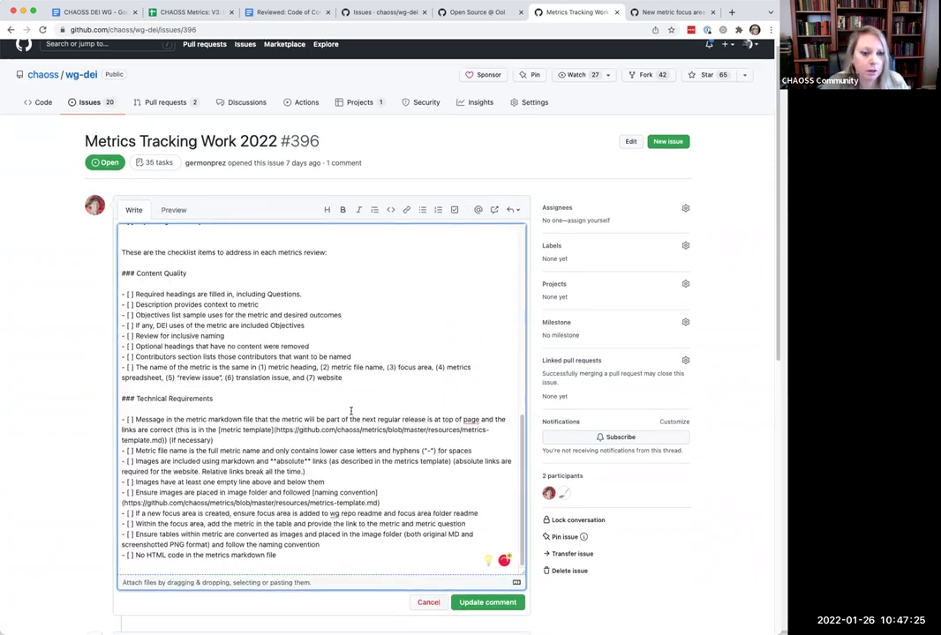
pyautogui.scroll(4, 305, 323)
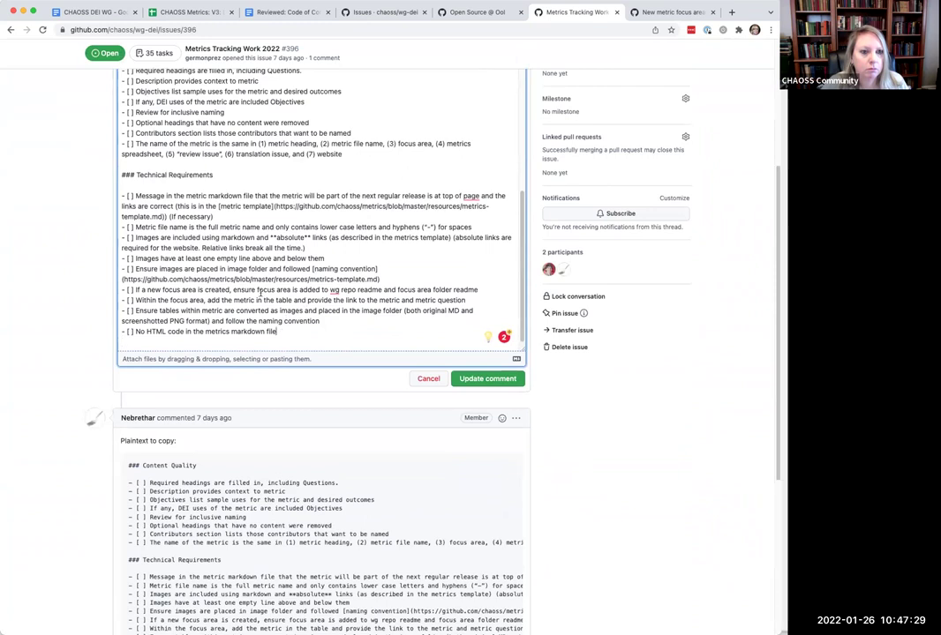
pyautogui.scroll(3, 397, 232)
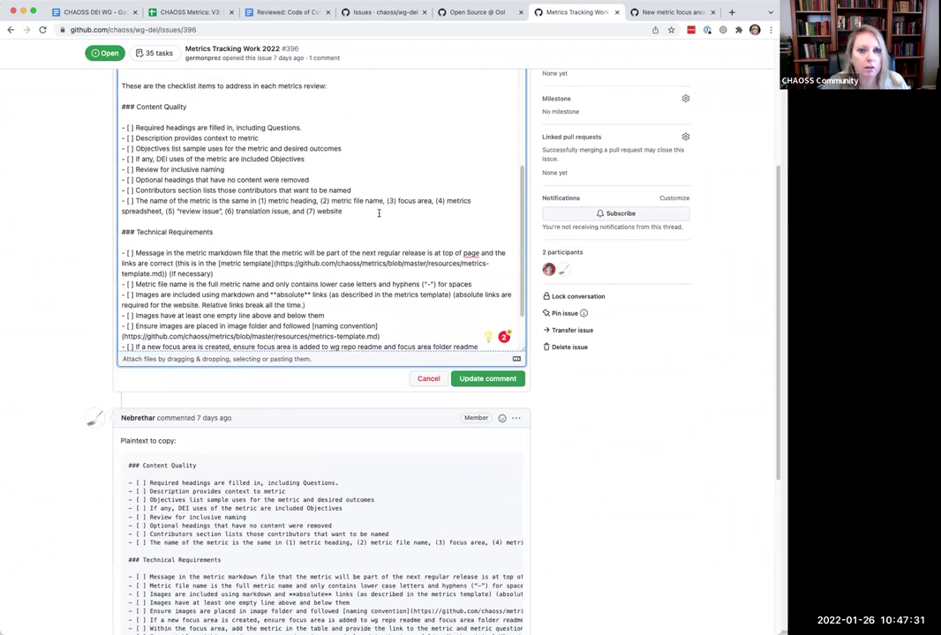
pyautogui.click(379, 213)
pyautogui.press('Return')
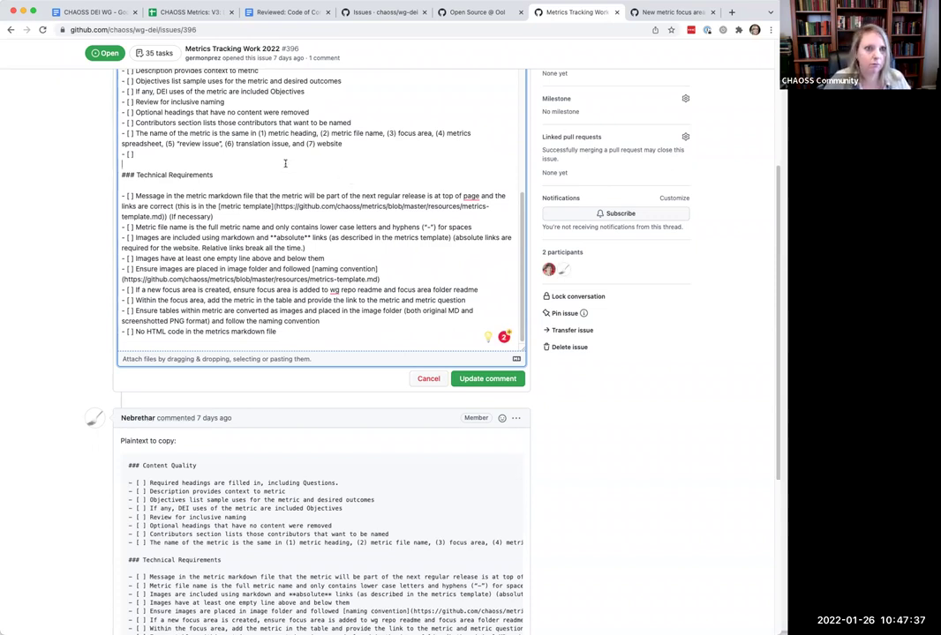
pyautogui.write('If this')
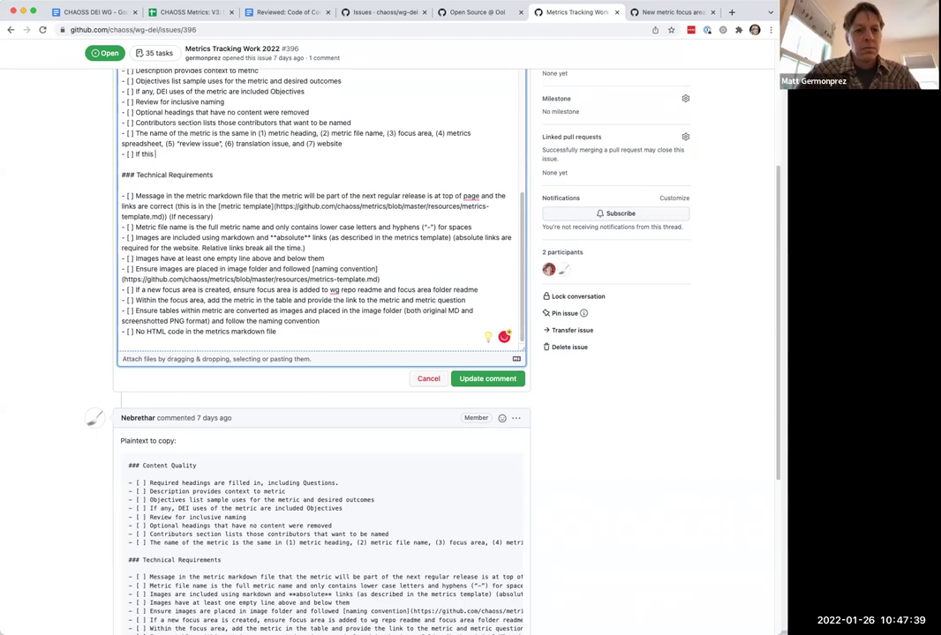
pyautogui.write(' is an Event-related metric, ')
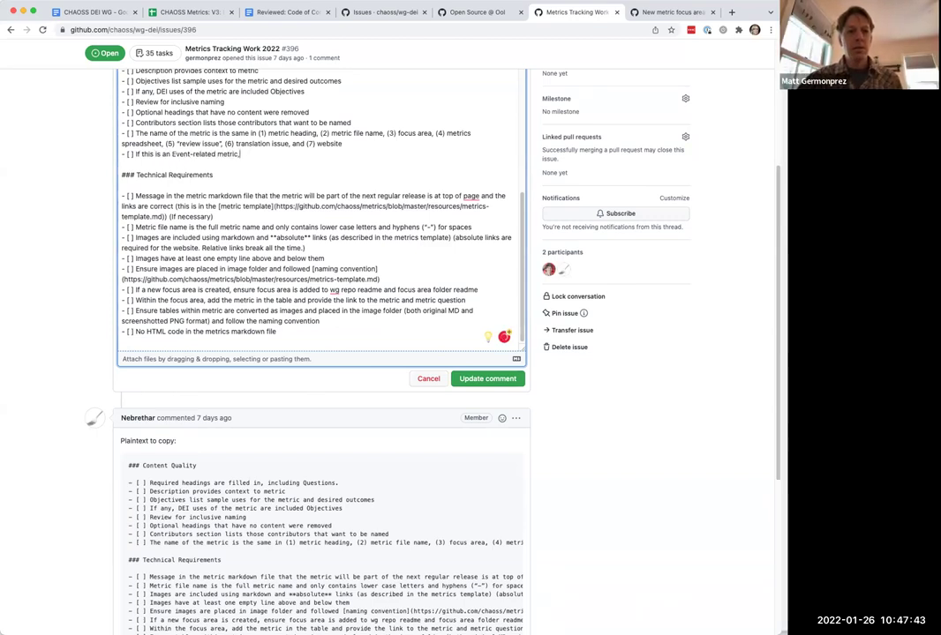
pyautogui.write('add a statement describing what type ')
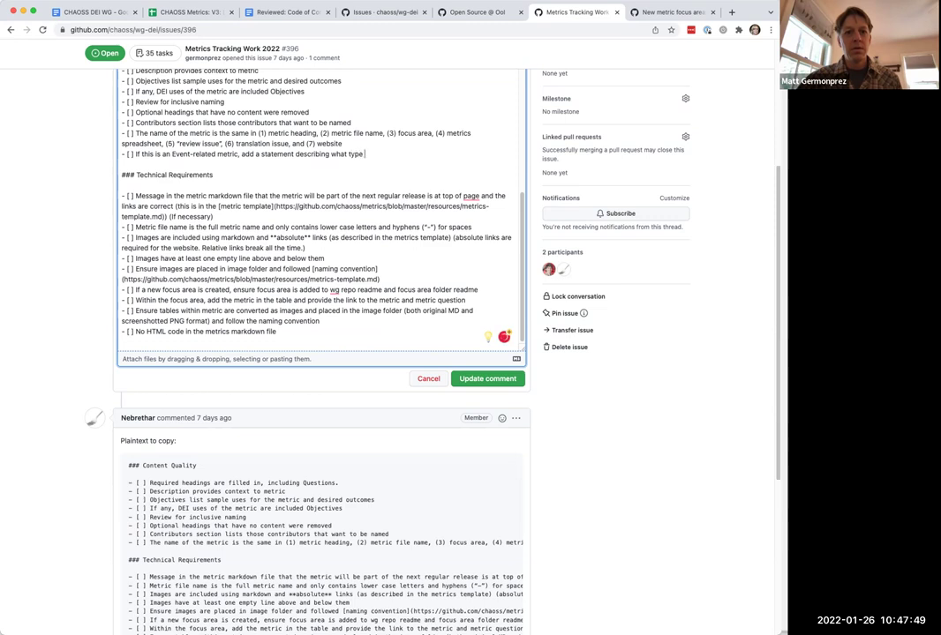
pyautogui.write('event the metric is for (v')
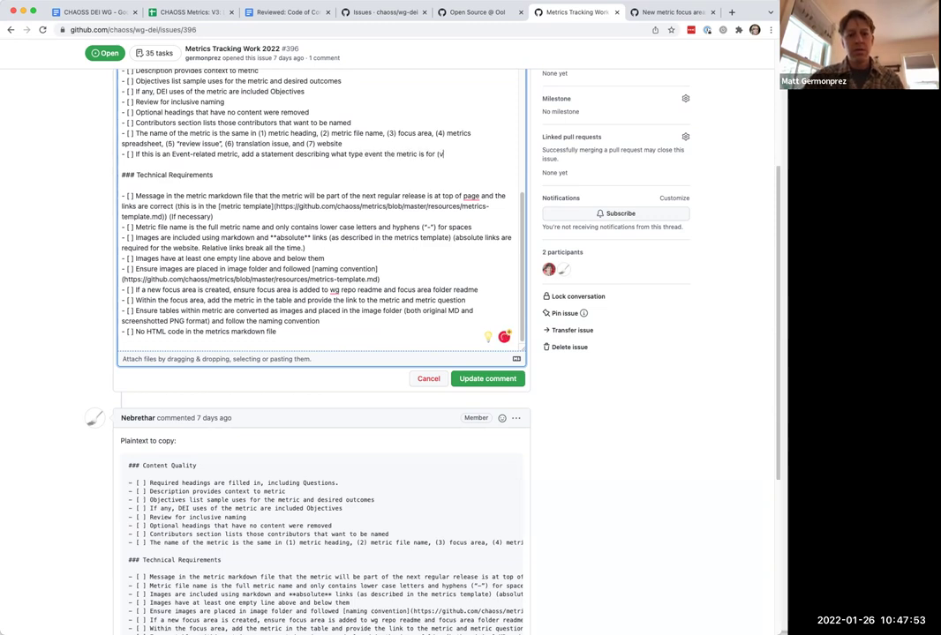
pyautogui.write('irtual versus')
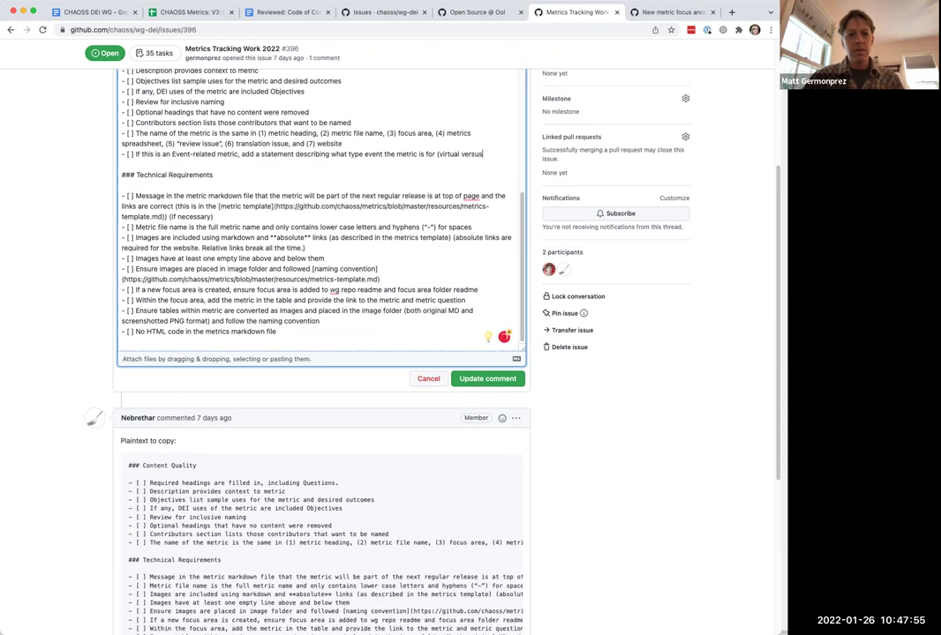
pyautogui.write(' in-person)')
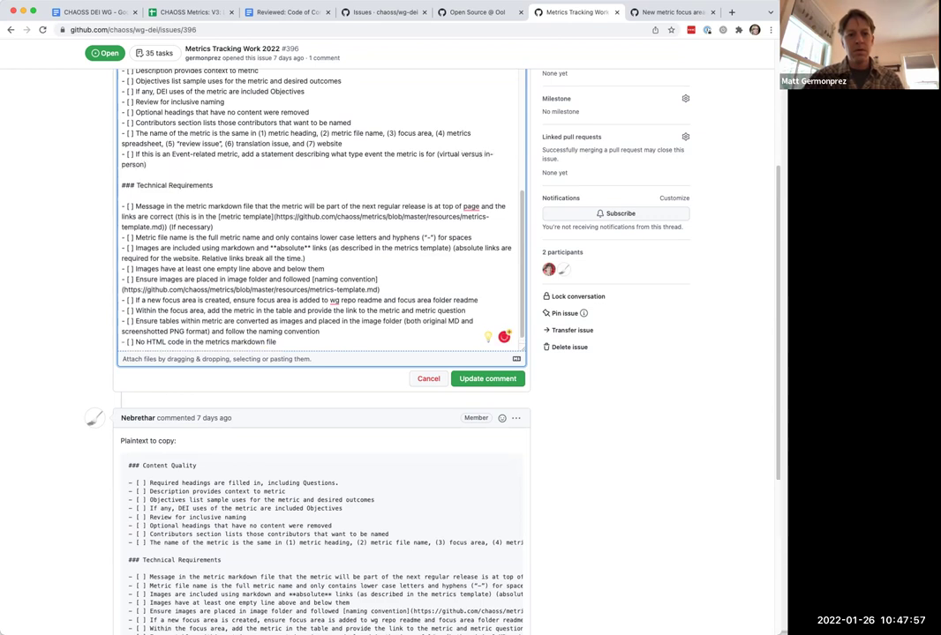